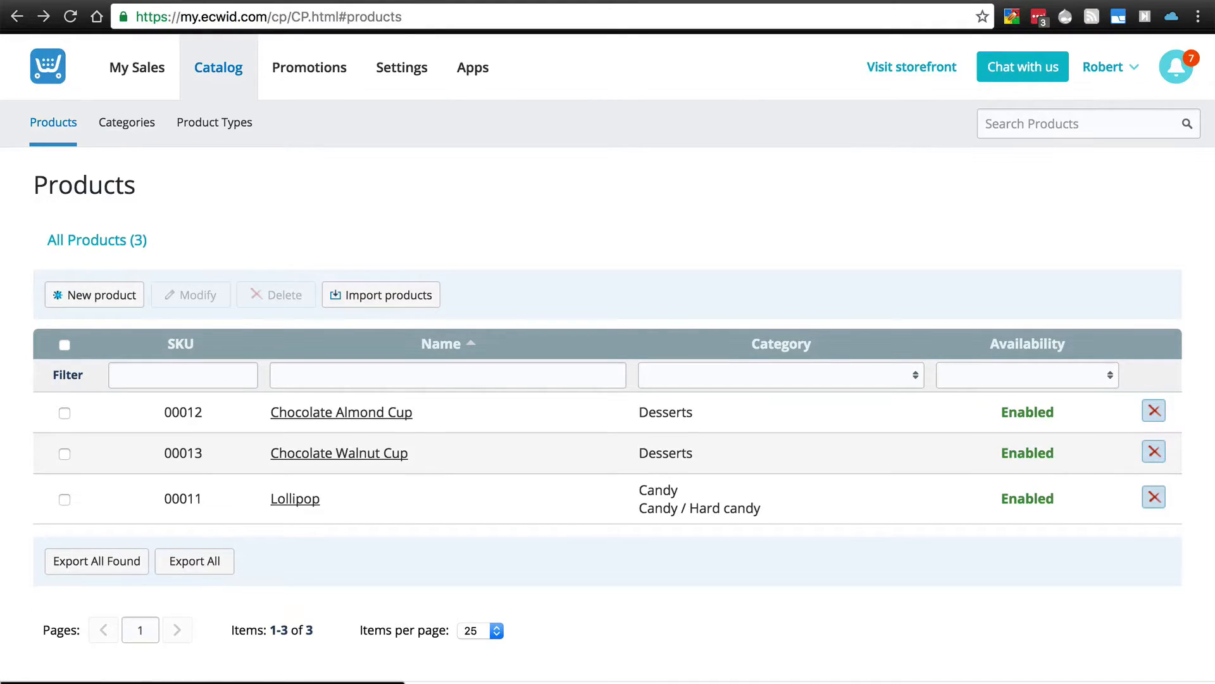
- Examine the tax and shipping options of the Chocolate Almond Cup product, and open the store settings
click(293, 415)
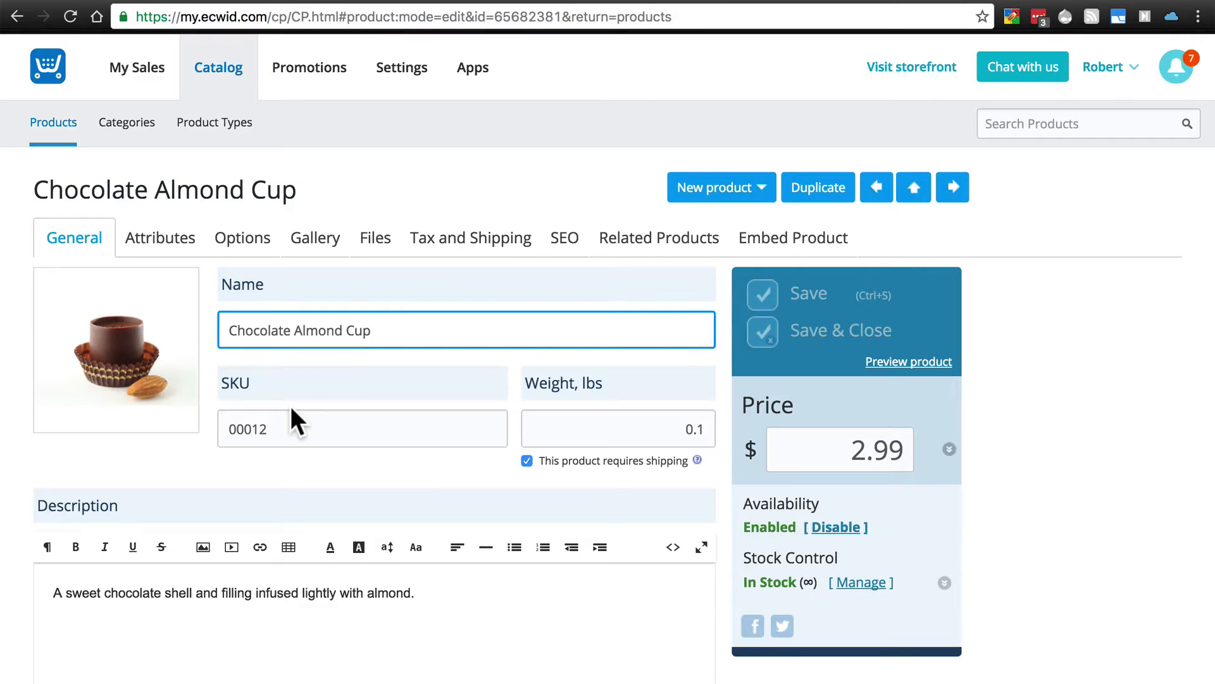
click(445, 248)
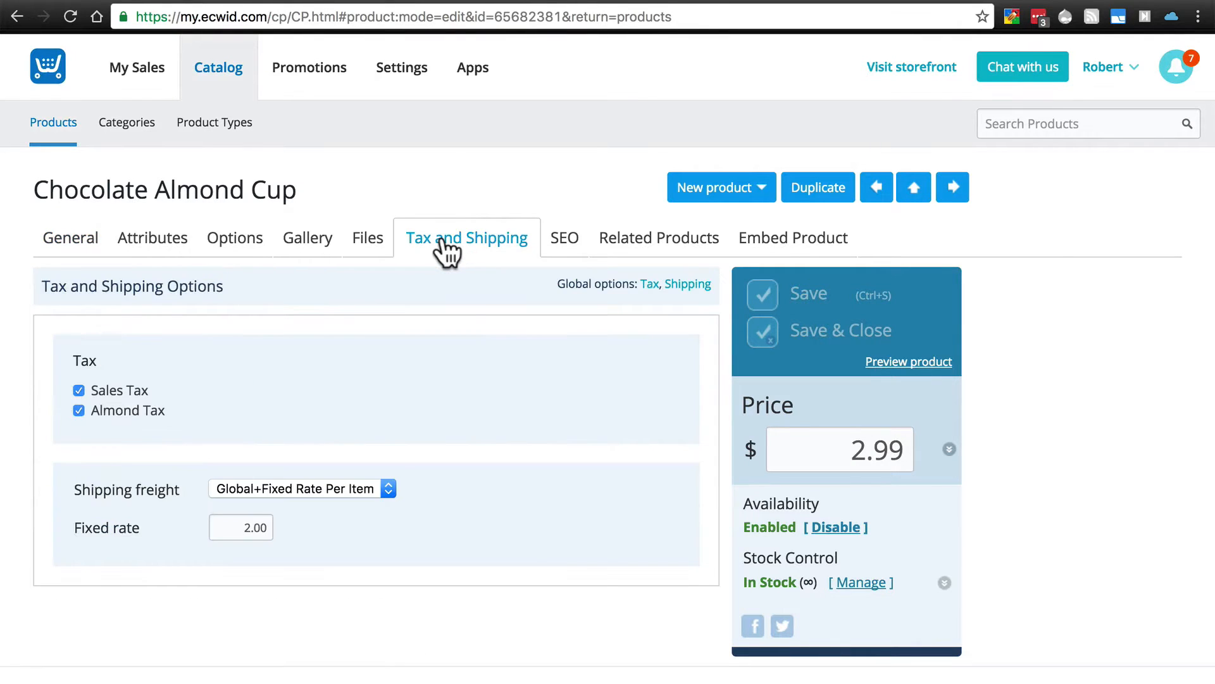
scroll(468, 353, down, 2)
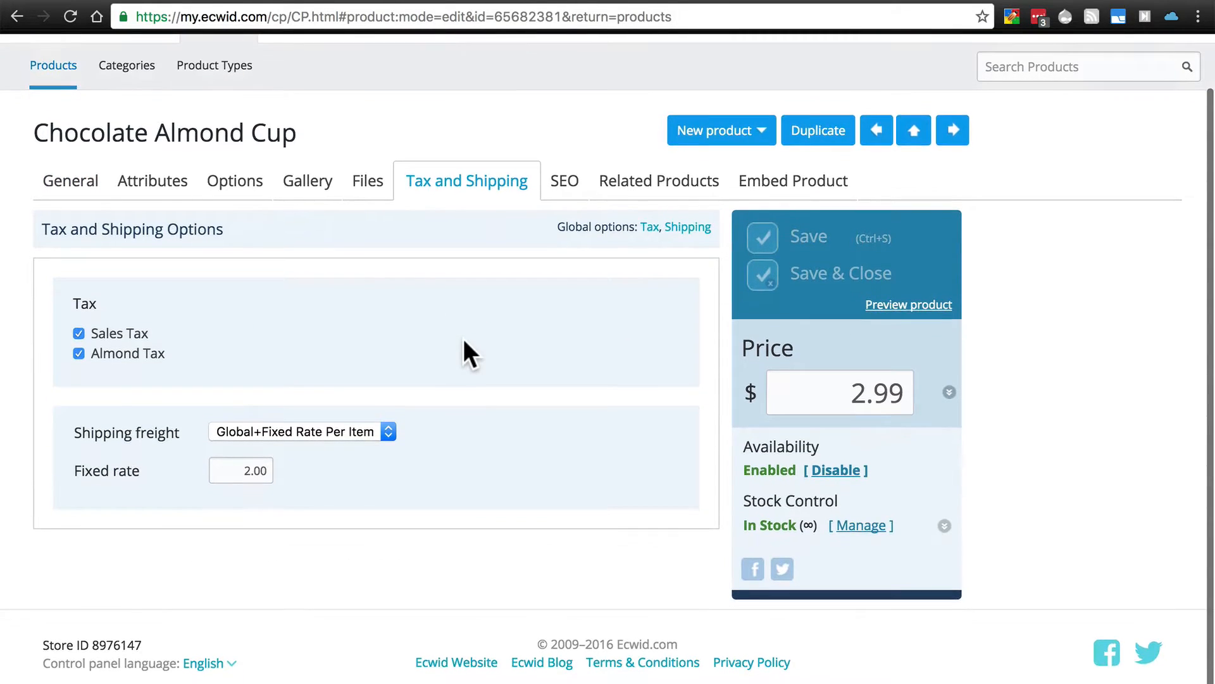
scroll(469, 352, up, 2)
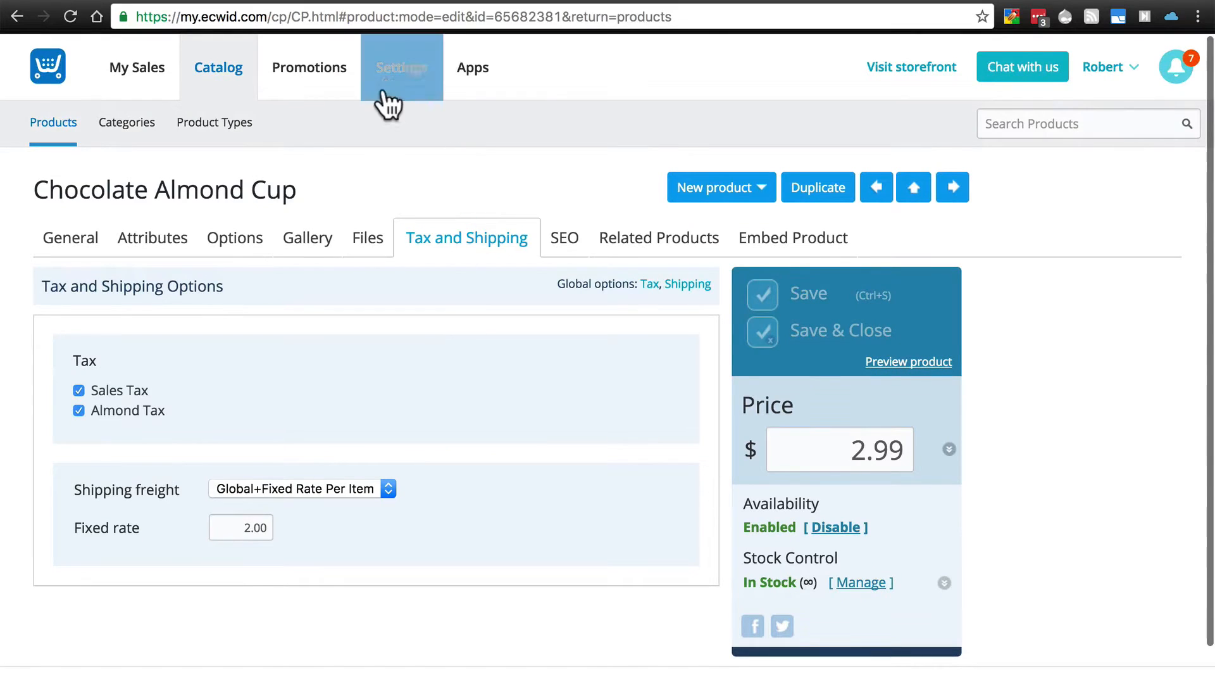
click(393, 92)
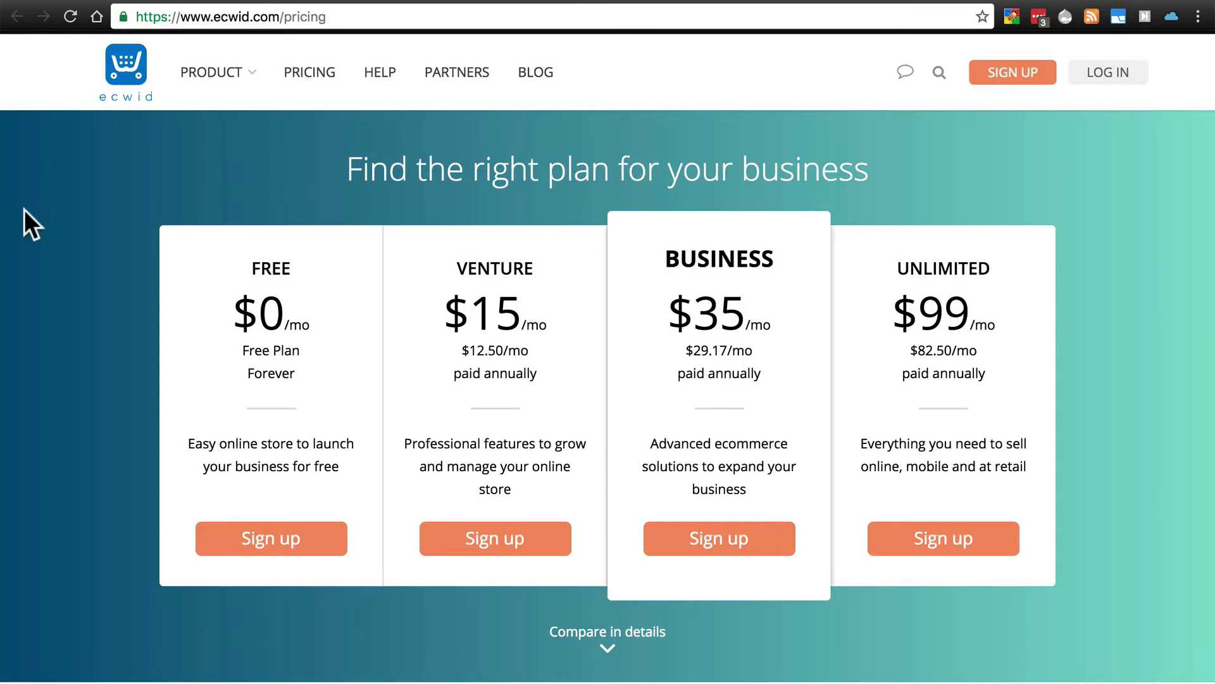
- Examine the Ecwid pricing plans and their feature comparison, including sales channels, mobile, features, support and supported platforms
scroll(19, 223, down, 5)
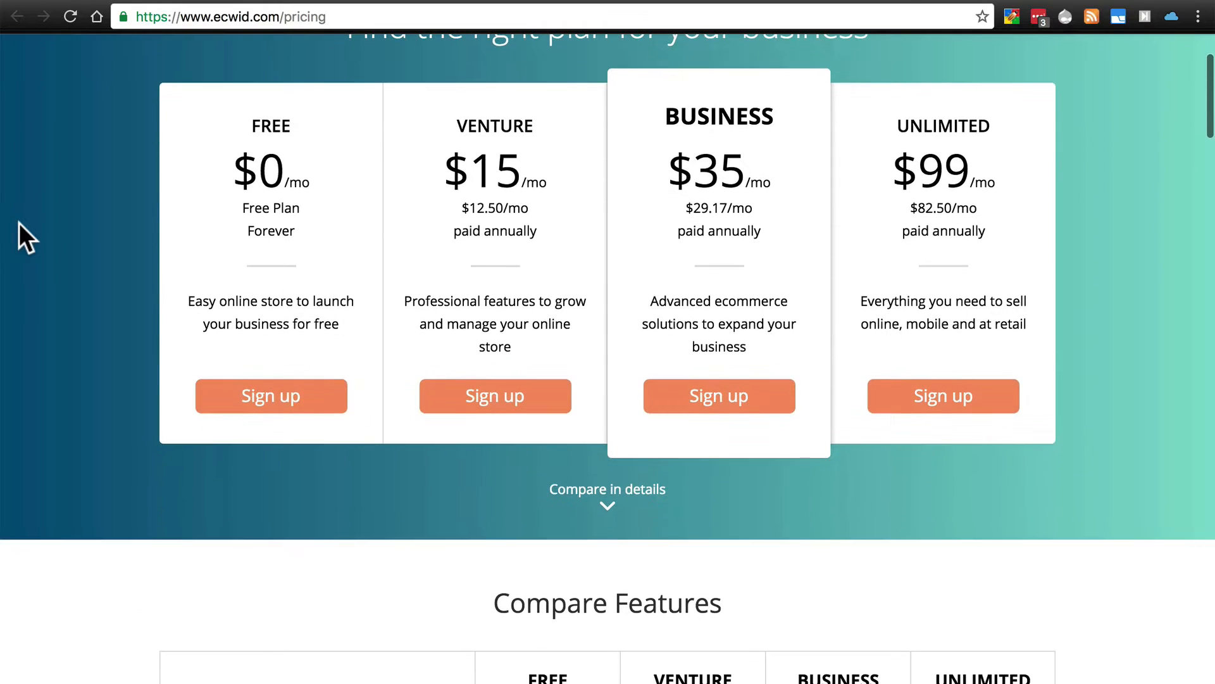
scroll(19, 223, down, 3)
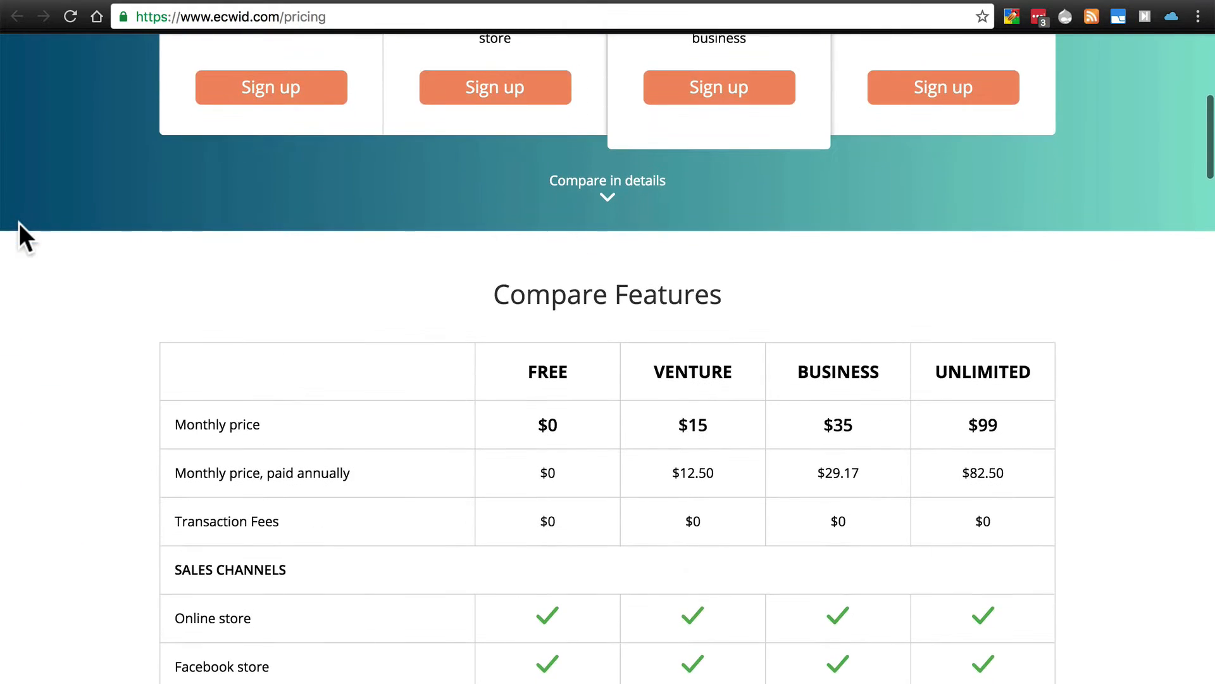
scroll(19, 223, down, 6)
scroll(19, 223, down, 5)
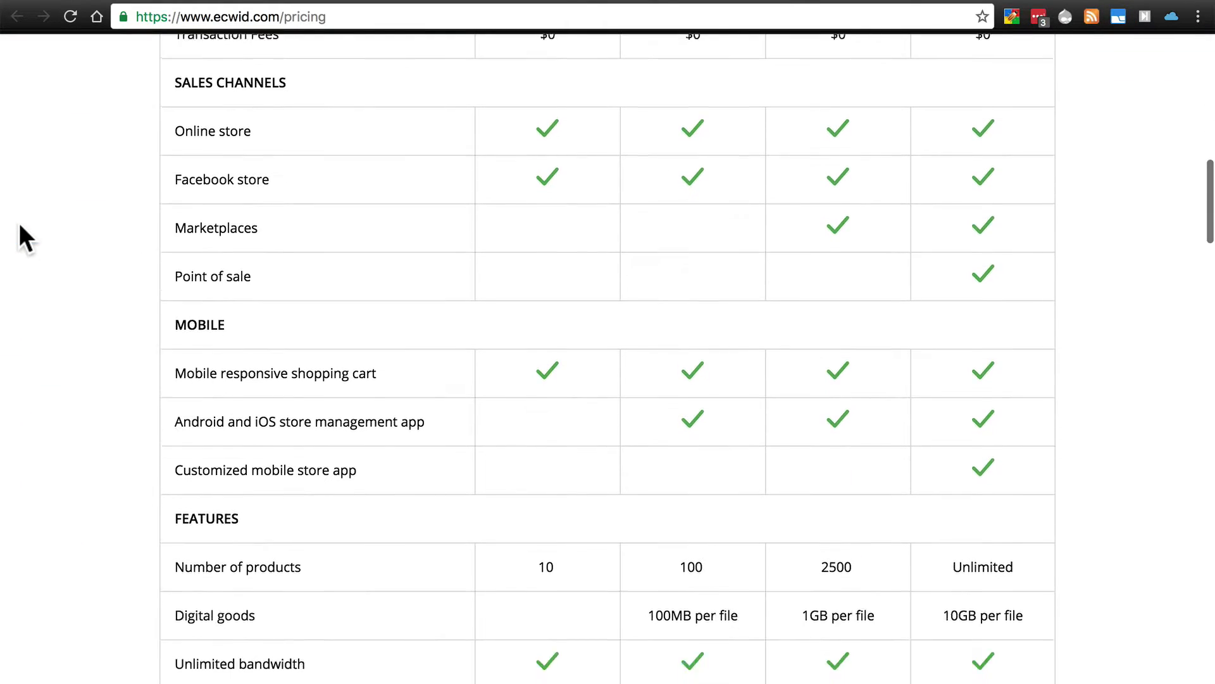
scroll(19, 225, down, 6)
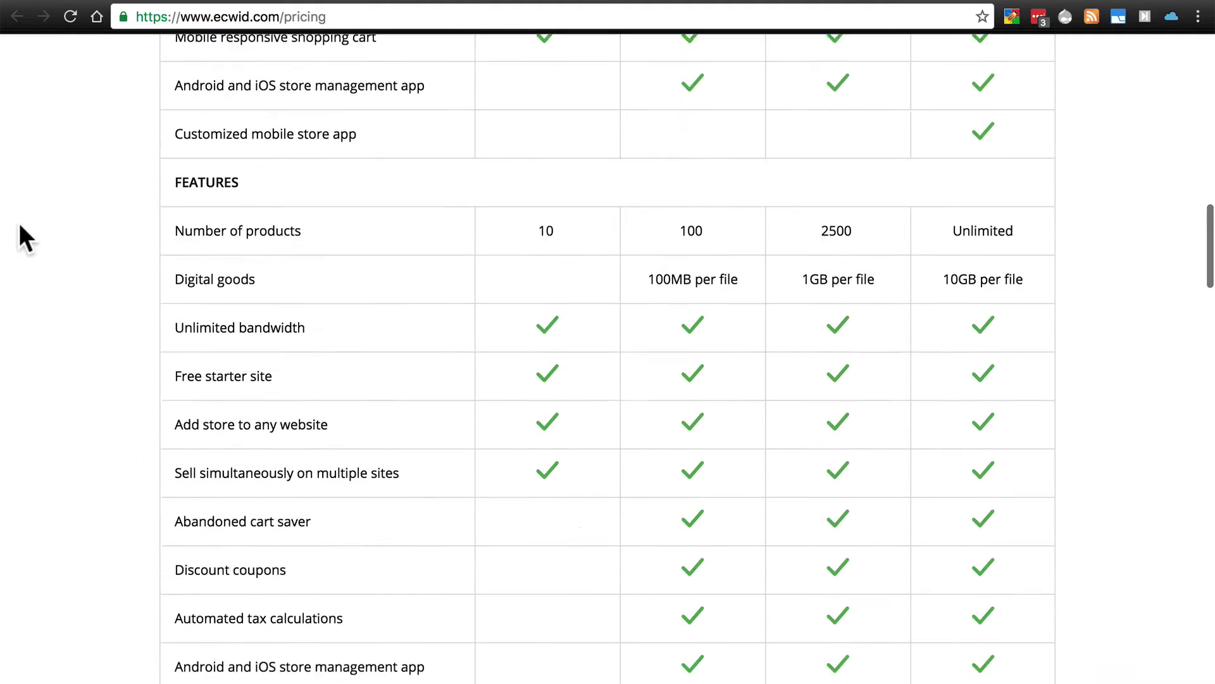
scroll(19, 225, down, 3)
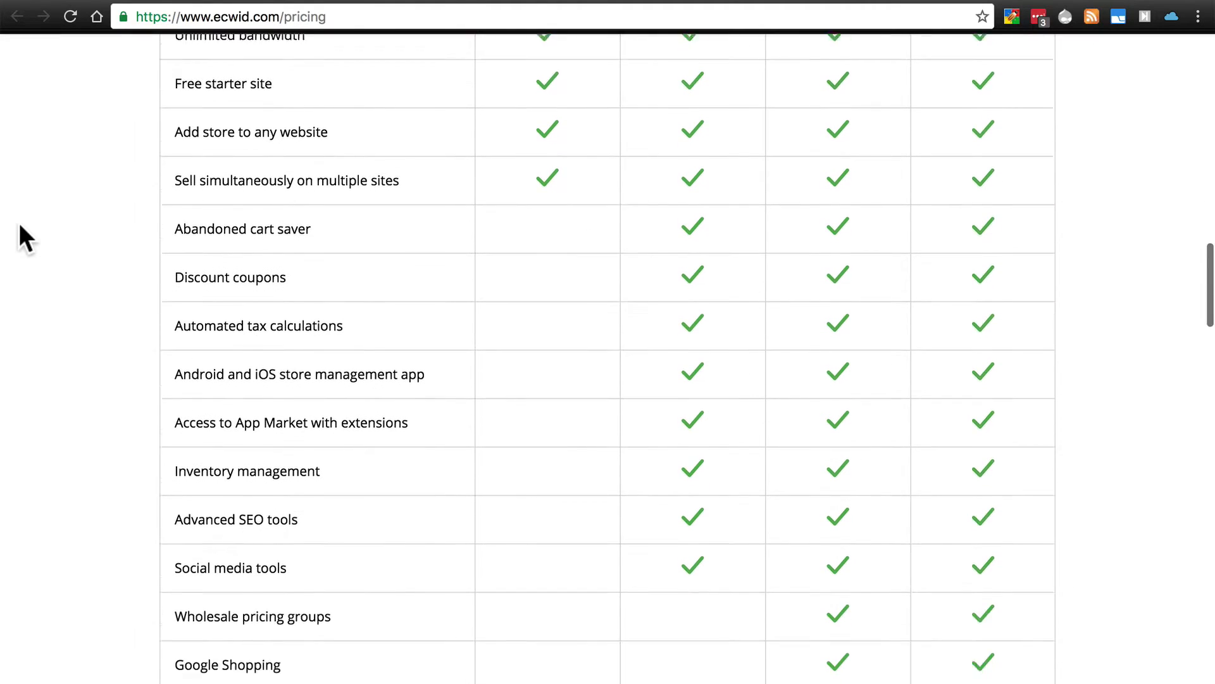
scroll(19, 225, down, 5)
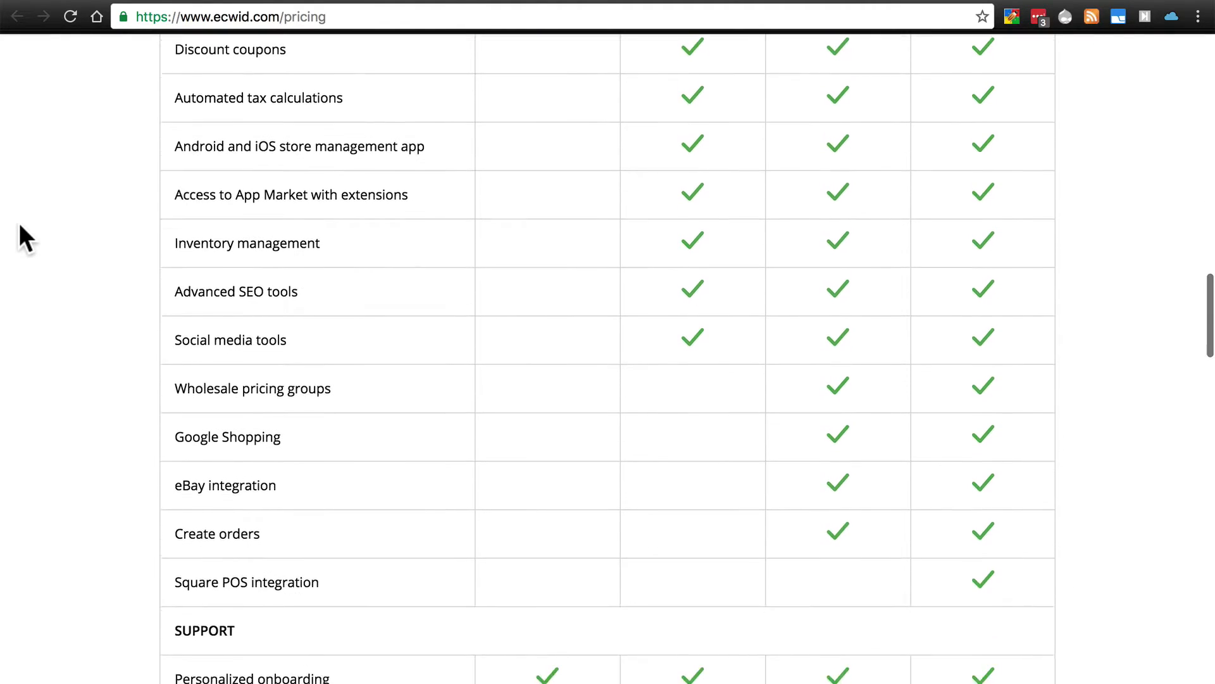
scroll(19, 225, down, 6)
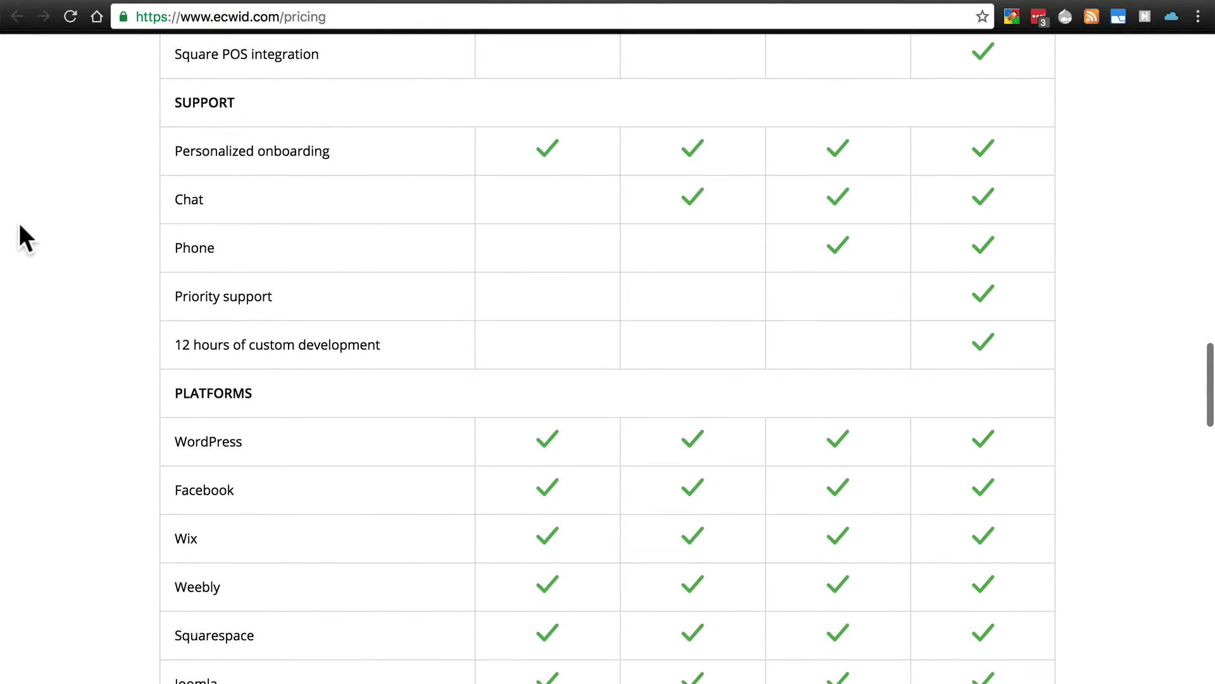
scroll(19, 226, down, 5)
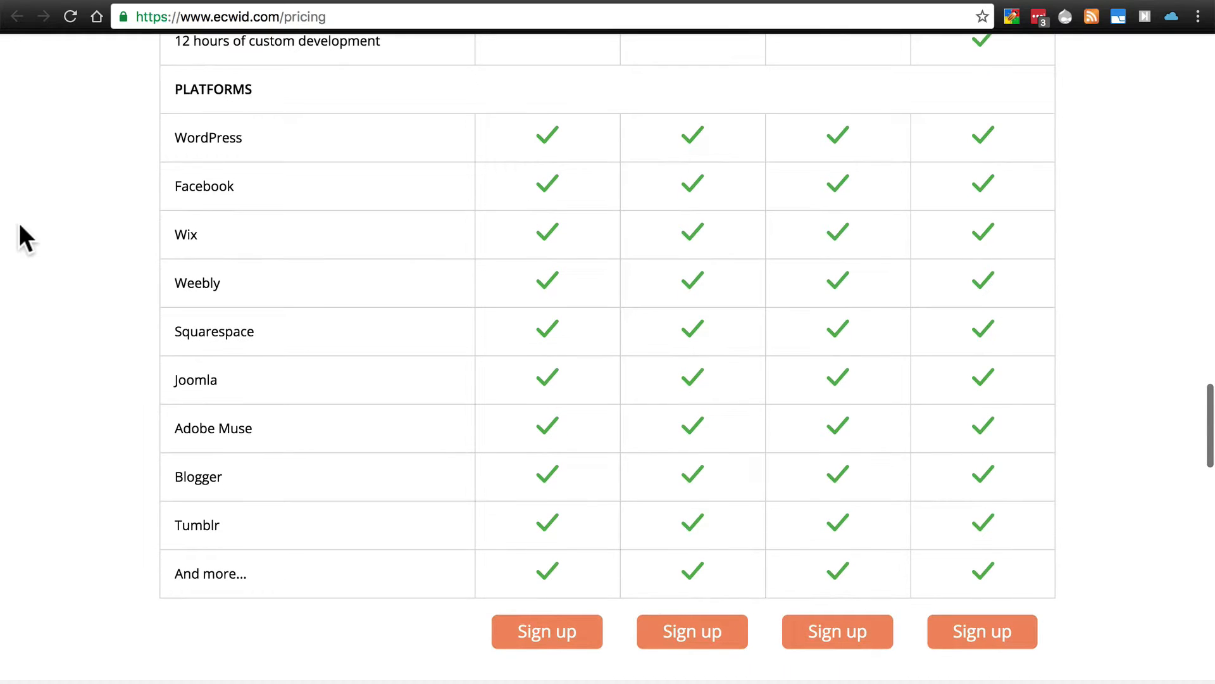
scroll(19, 225, down, 3)
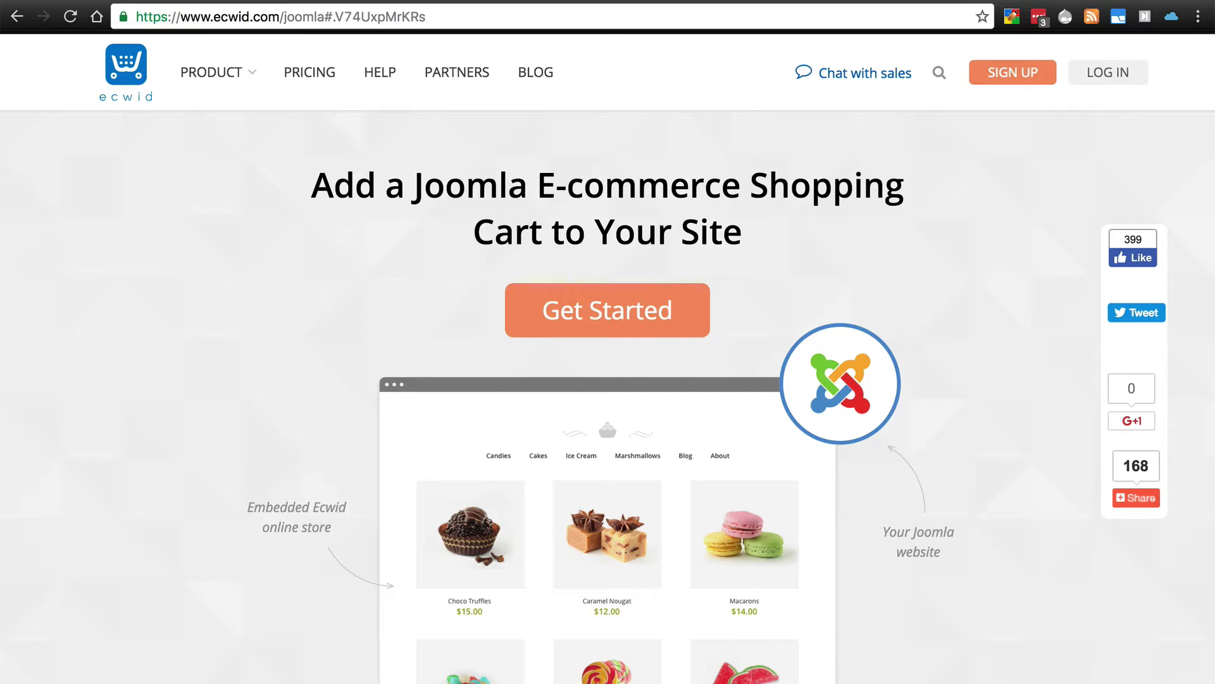
key(super+Left)
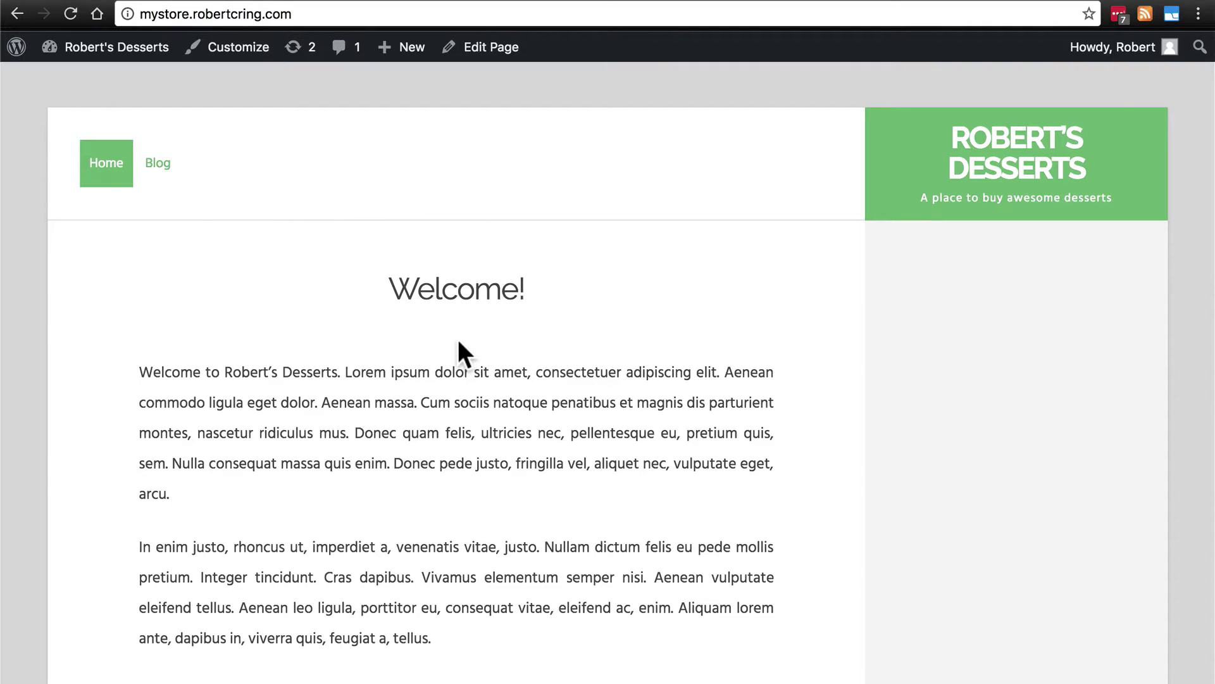
- Open the page for adding new plugins in the dessert shop's WordPress dashboard
mouse_move(46, 57)
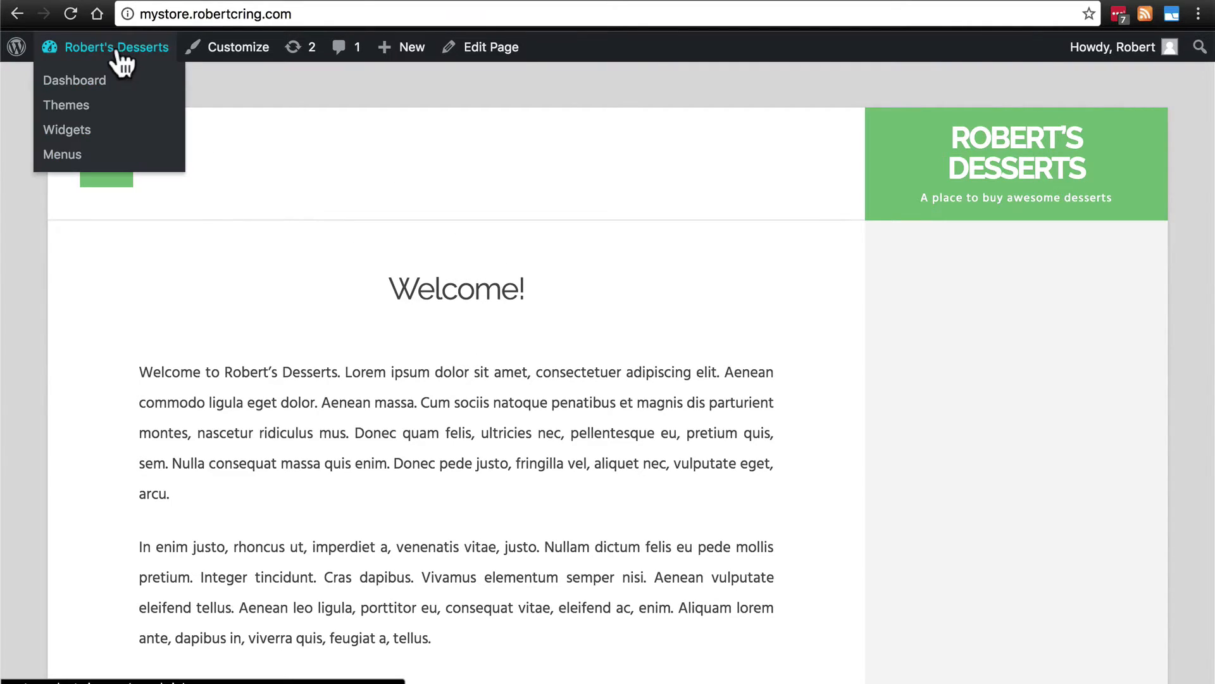
click(88, 88)
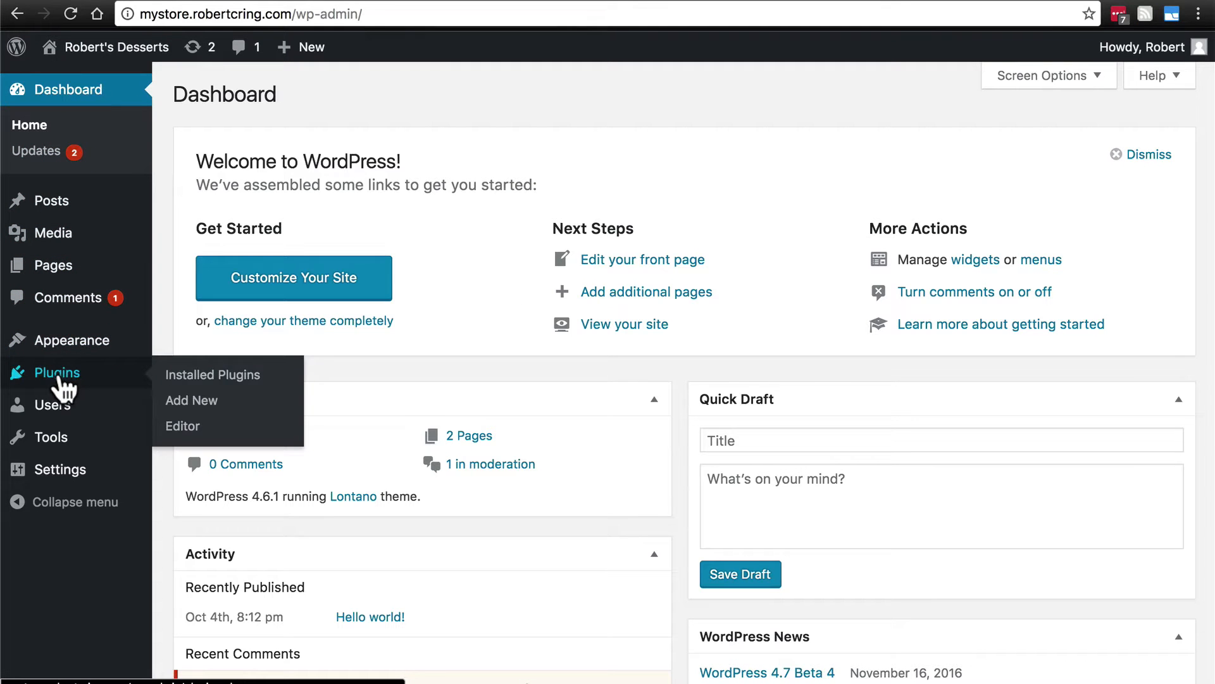
click(59, 379)
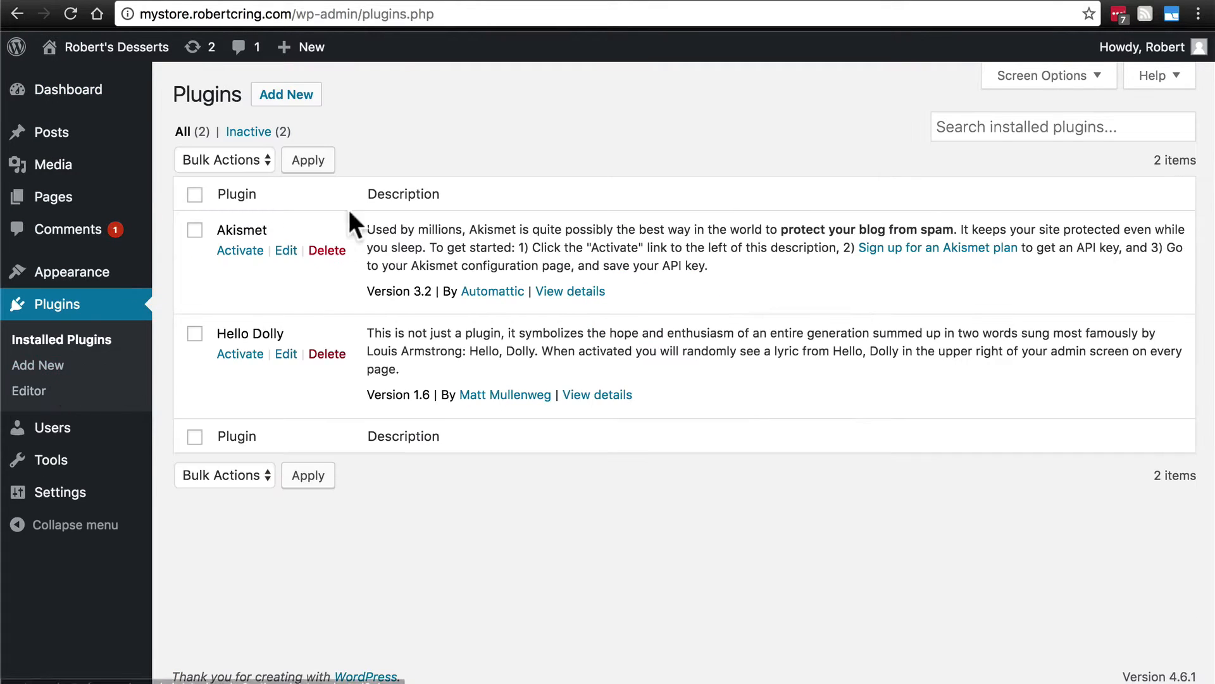
click(285, 94)
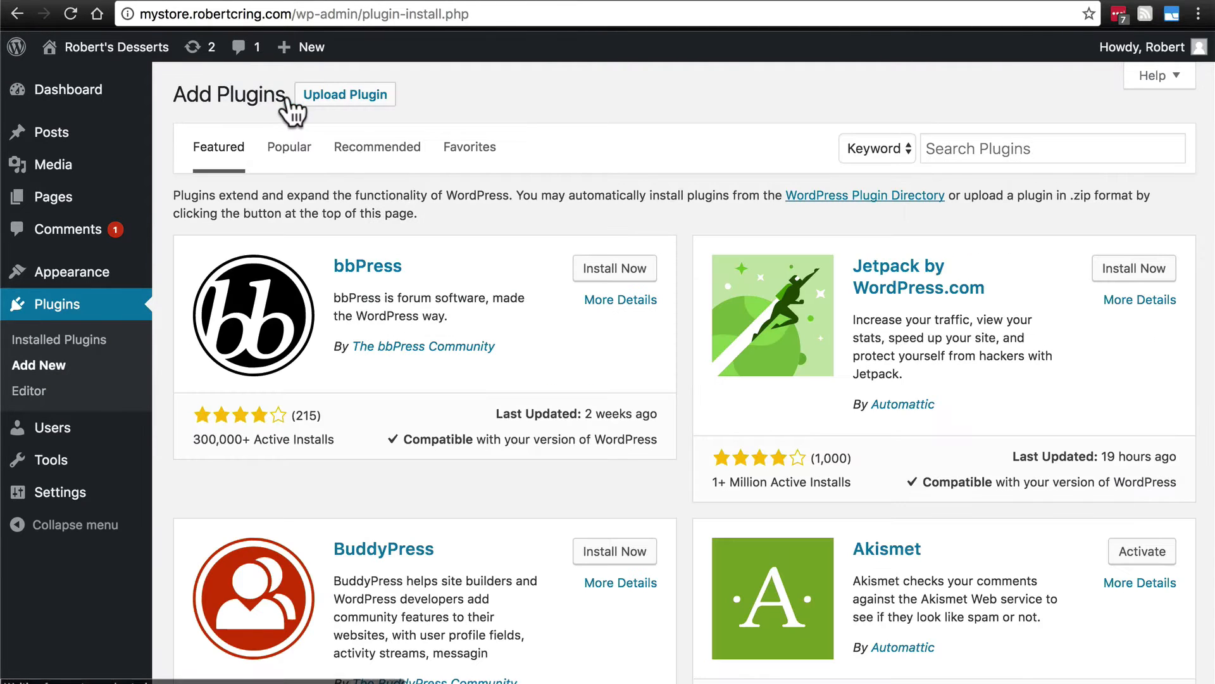
- Find the Ecwid Ecommerce Shopping Cart plugin by searching for "ecwid", and install and activate it
click(960, 143)
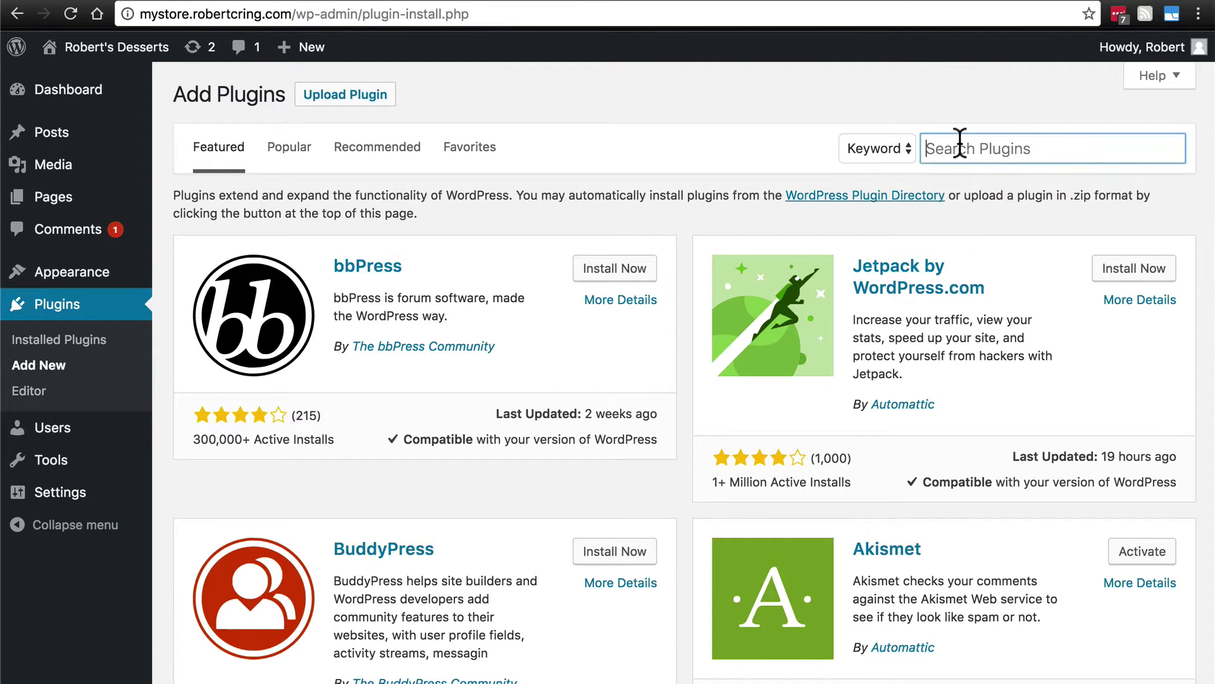
text(ecwid)
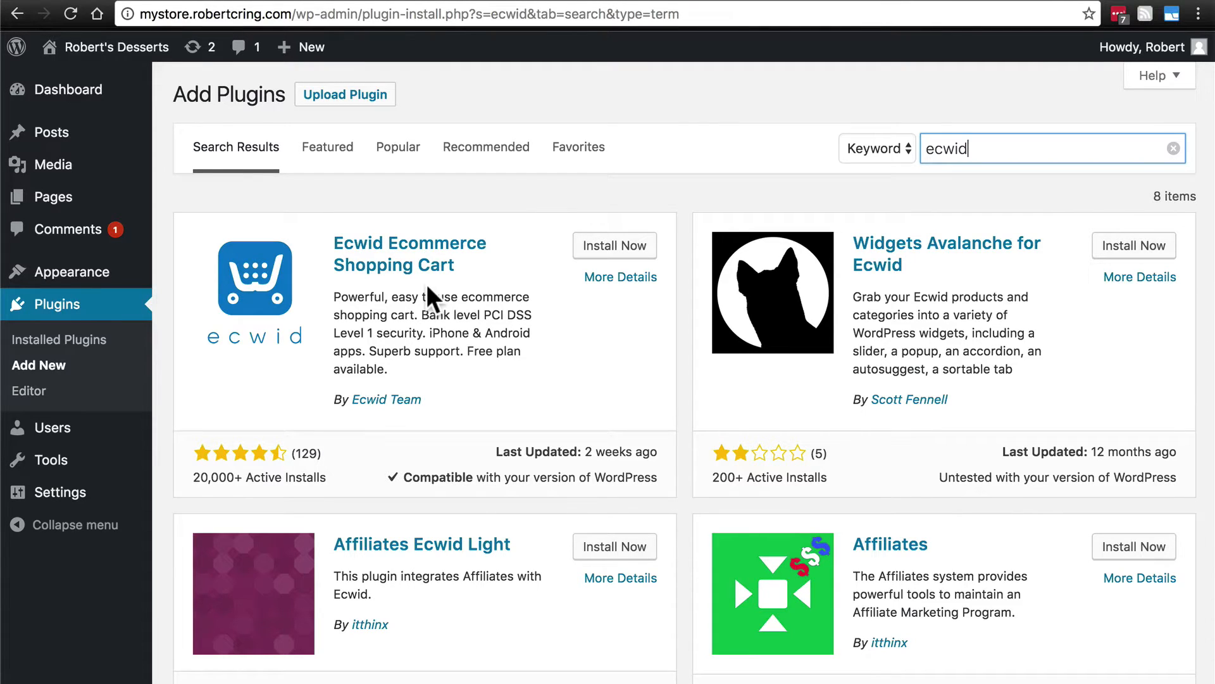
click(609, 249)
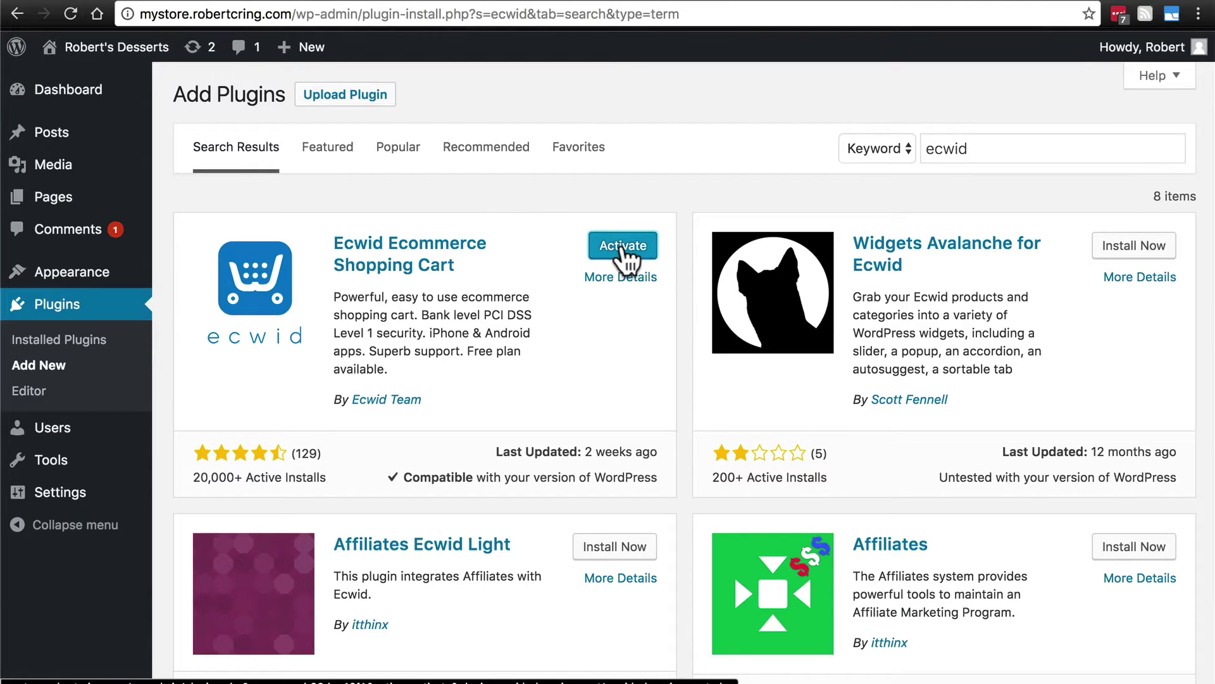
click(617, 247)
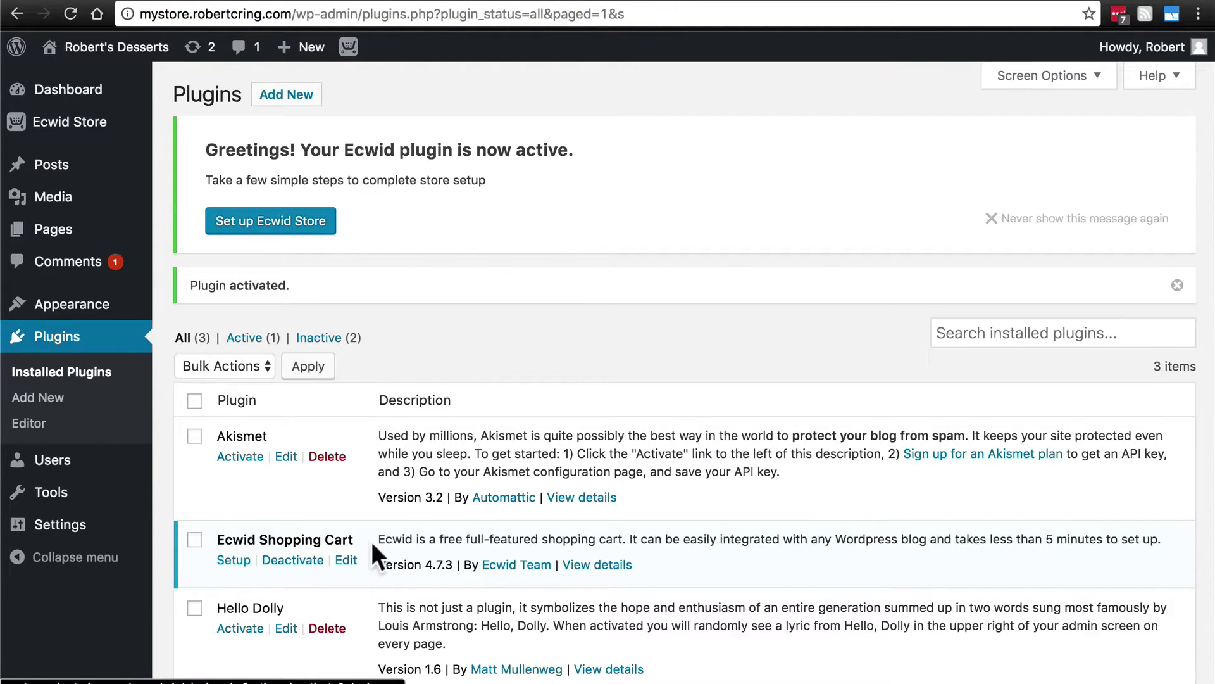
- Start the Ecwid store setup and connect the store to the WordPress site, accepting the plugin's access permissions
scroll(377, 557, down, 2)
scroll(322, 441, up, 2)
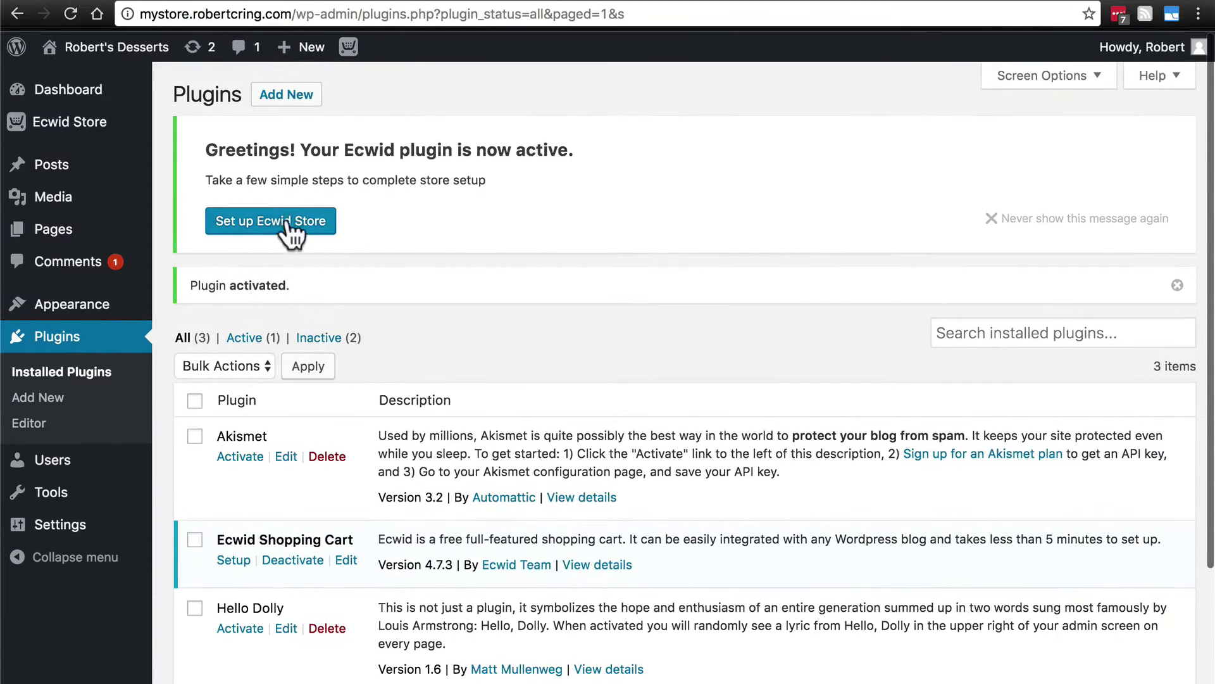
click(287, 237)
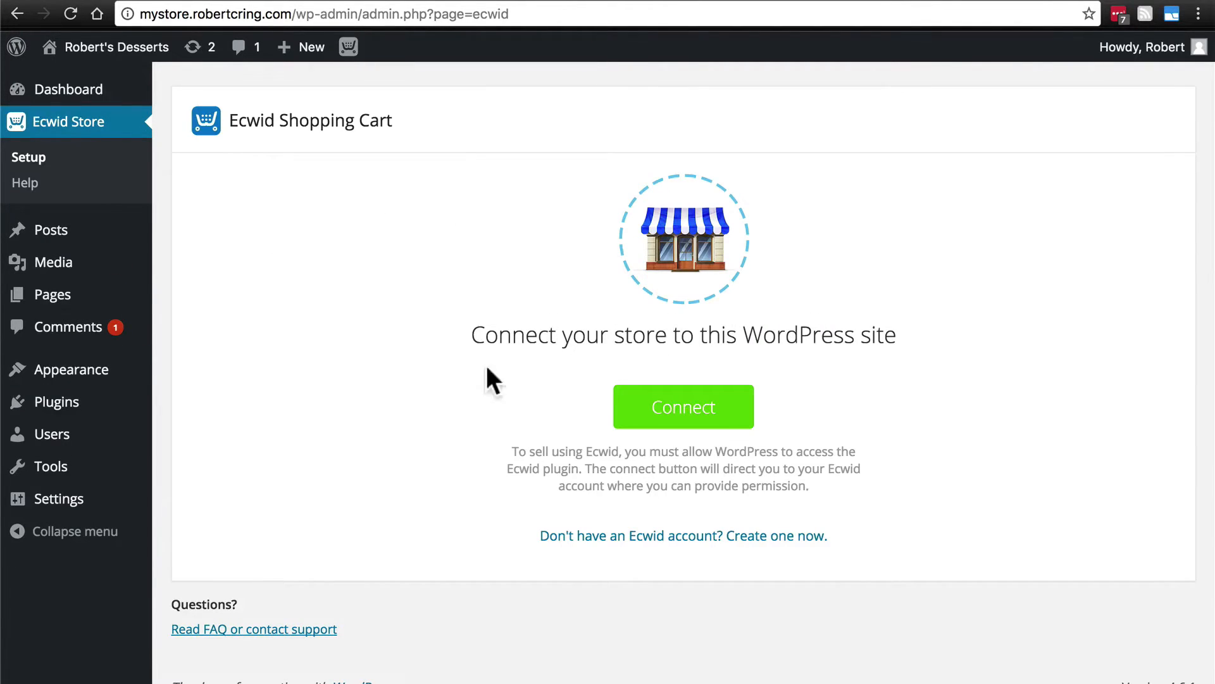
click(669, 411)
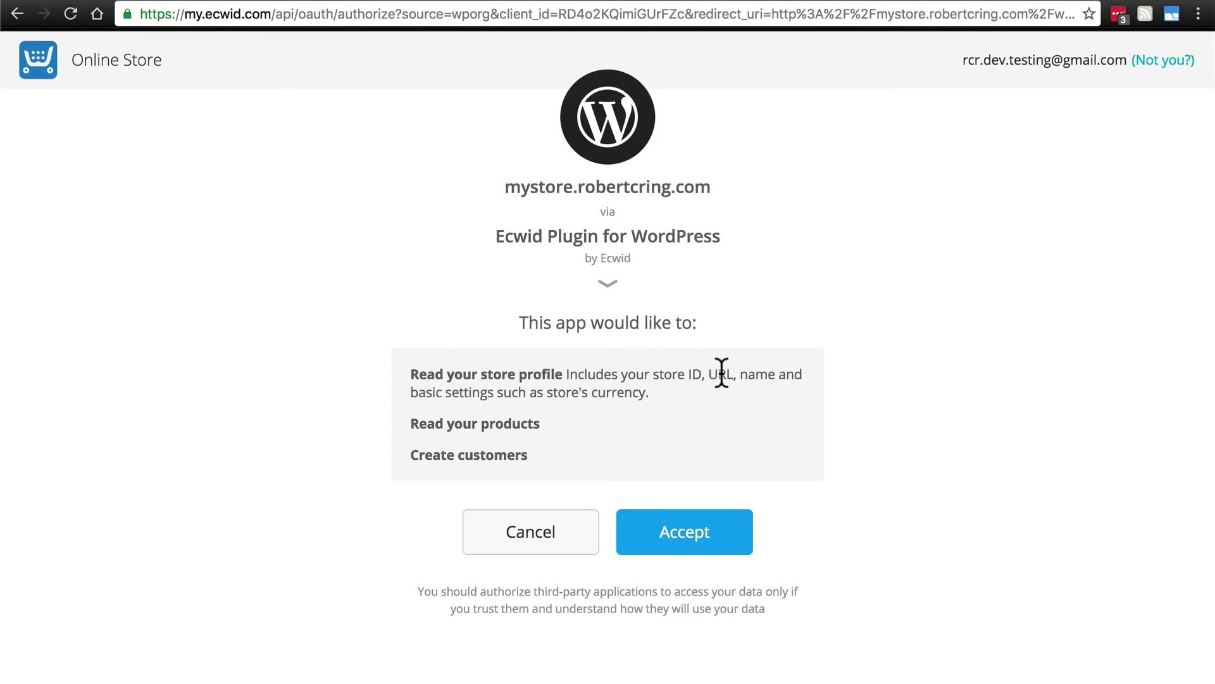
click(714, 532)
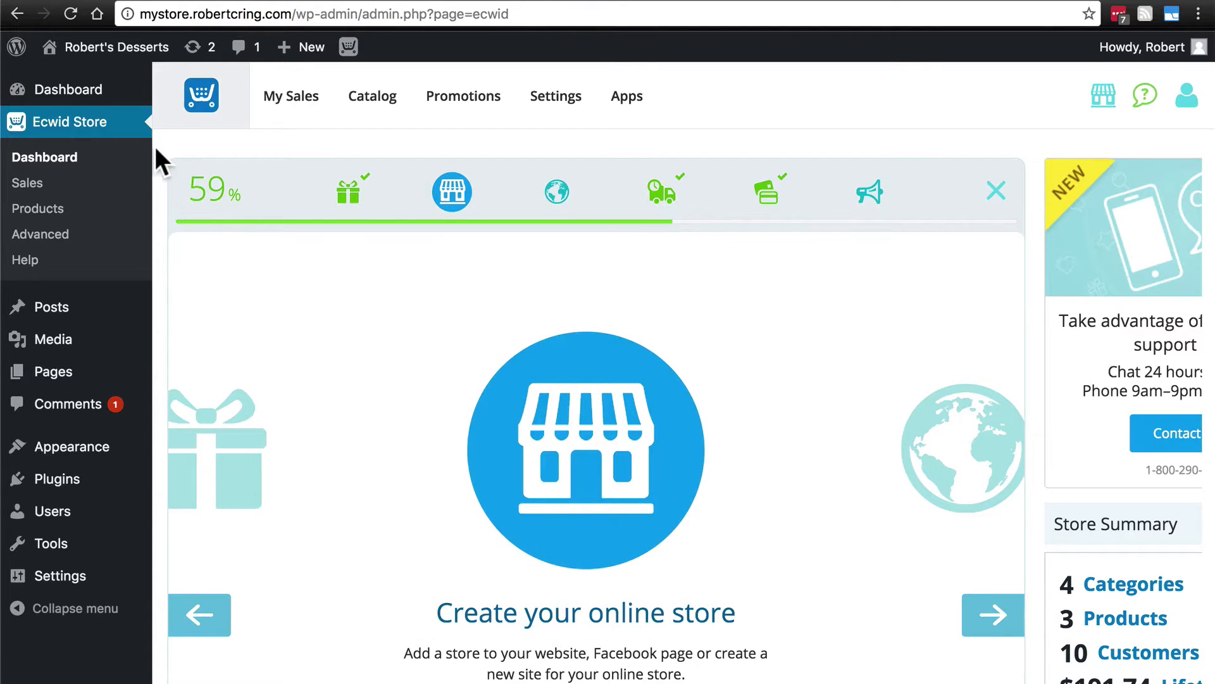
- Examine the connected store's control panel inside WordPress, covering its dashboard, sales, catalog, promotions and settings sections
scroll(156, 146, down, 2)
scroll(155, 146, up, 2)
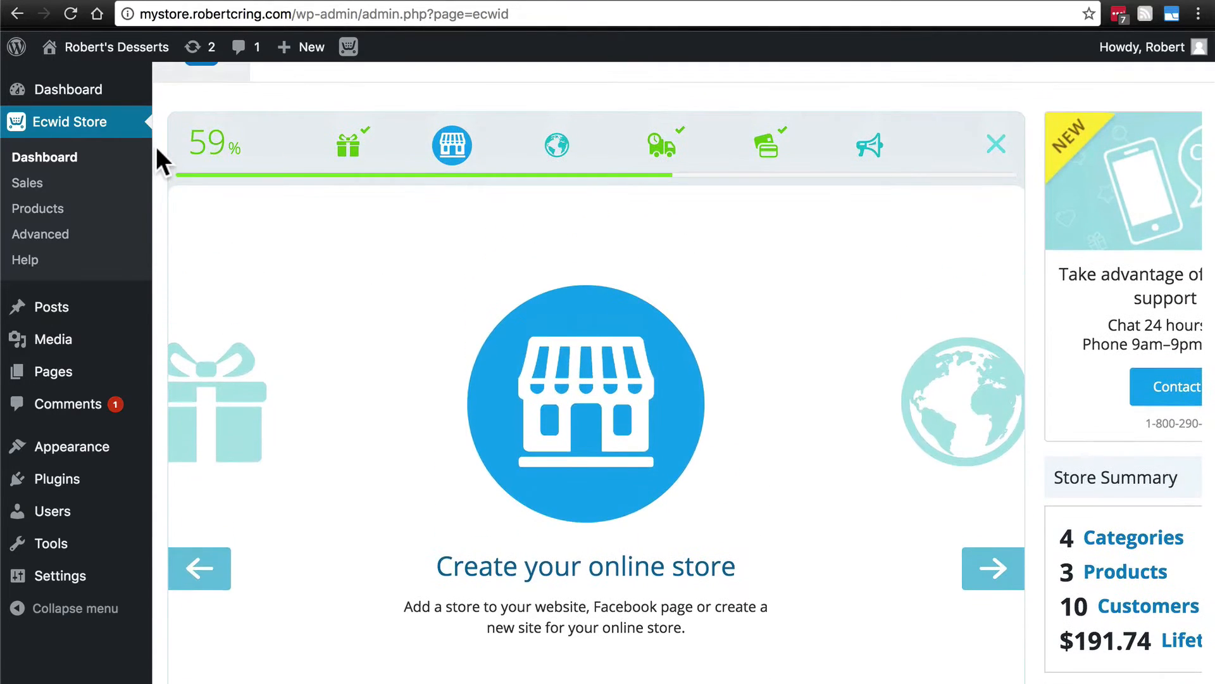
scroll(156, 146, up, 1)
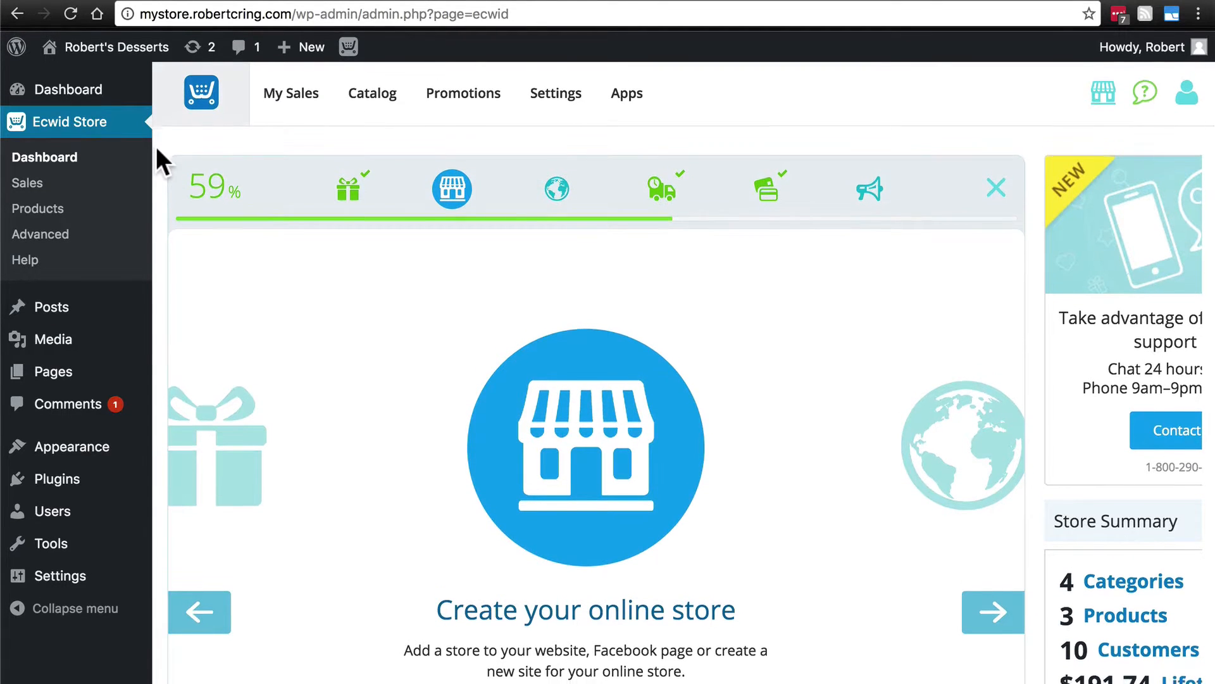
click(324, 104)
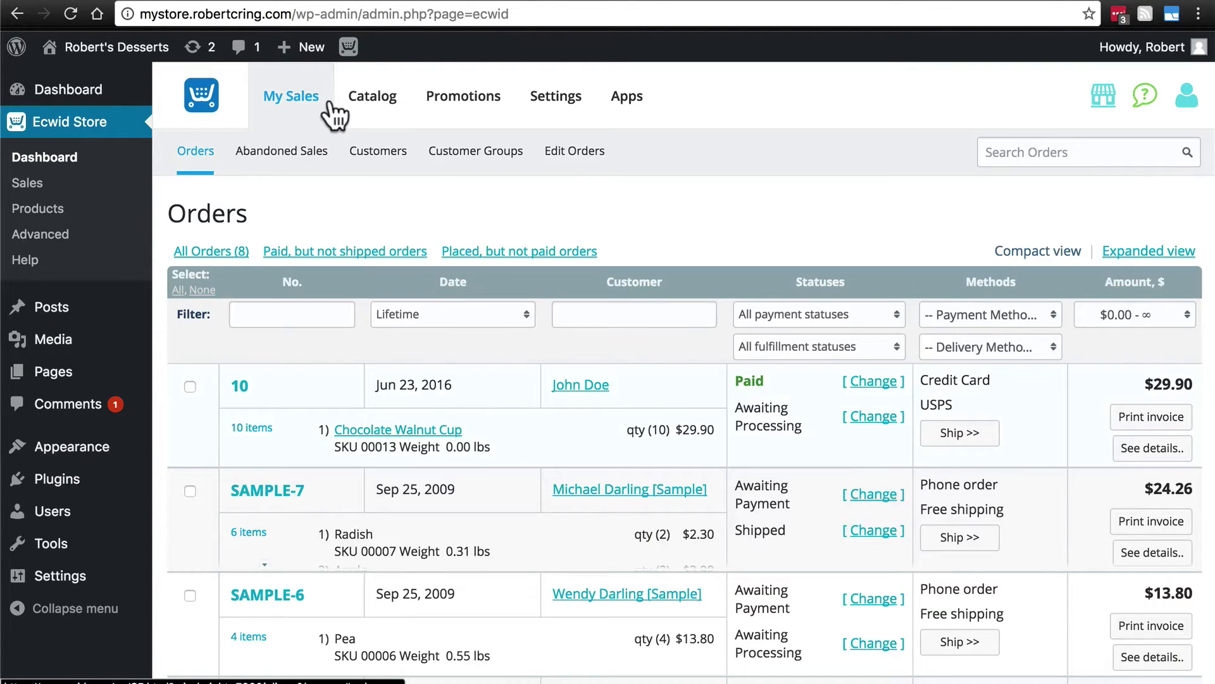
click(379, 109)
click(447, 114)
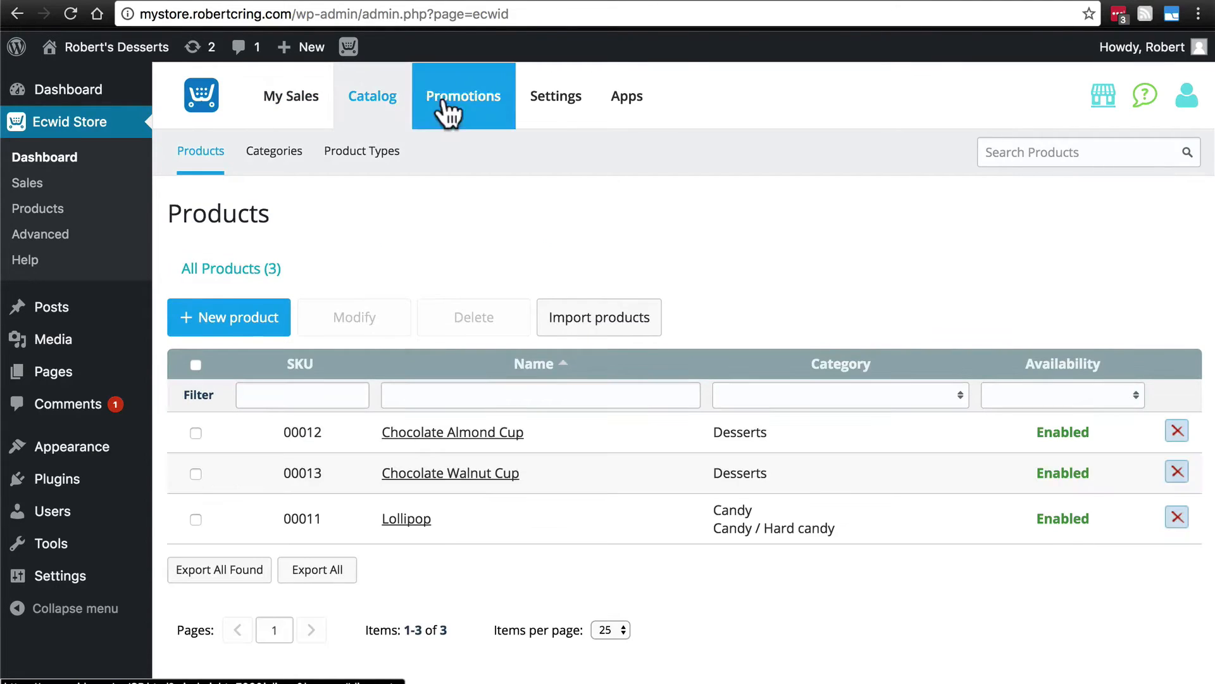
click(558, 121)
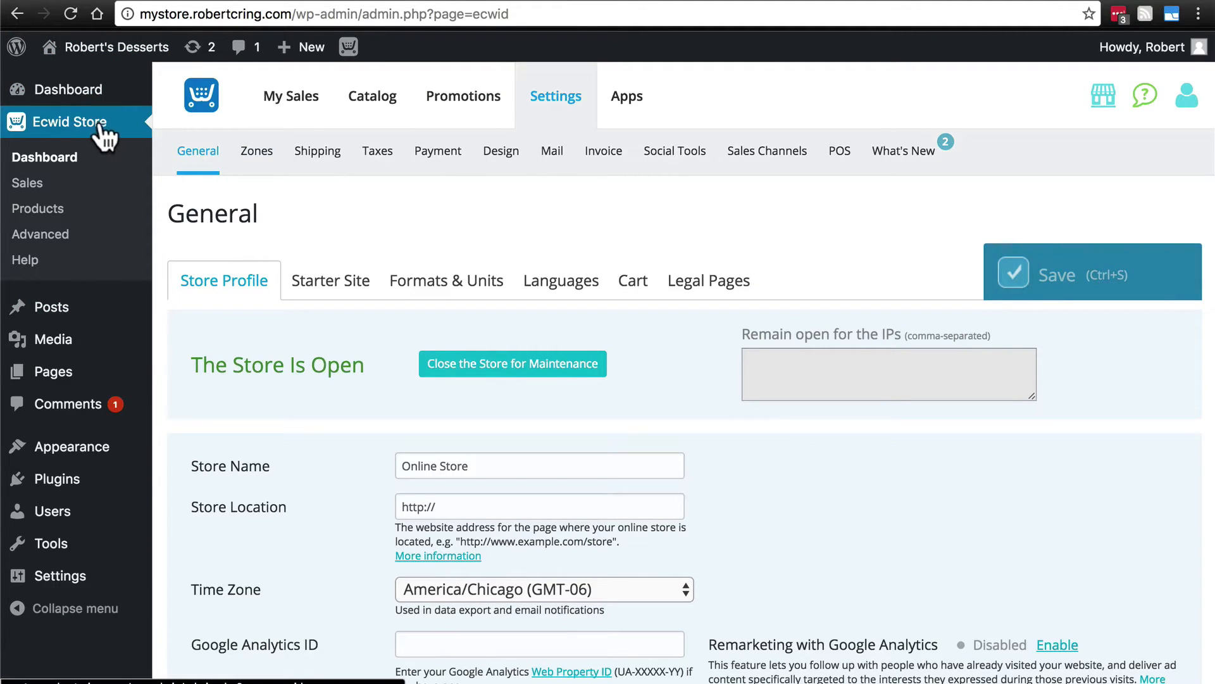
- View the Ecwid store's Dashboard, Sales and Products pages through their WordPress admin shortcuts
click(76, 126)
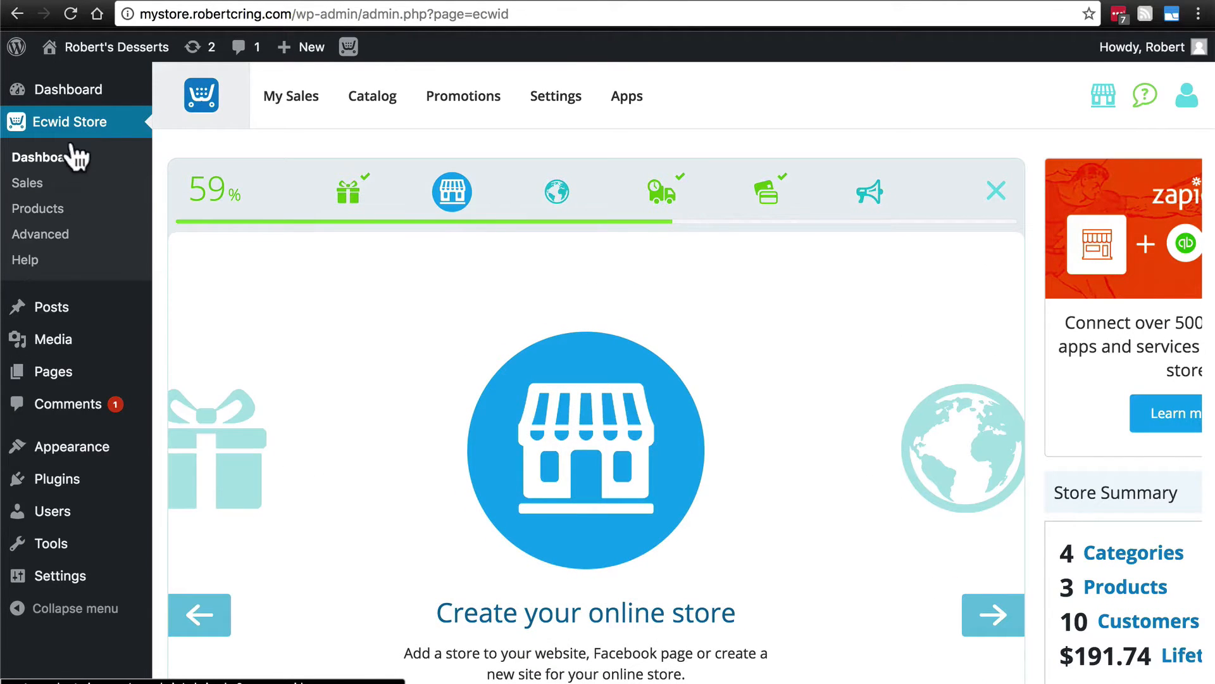
click(27, 185)
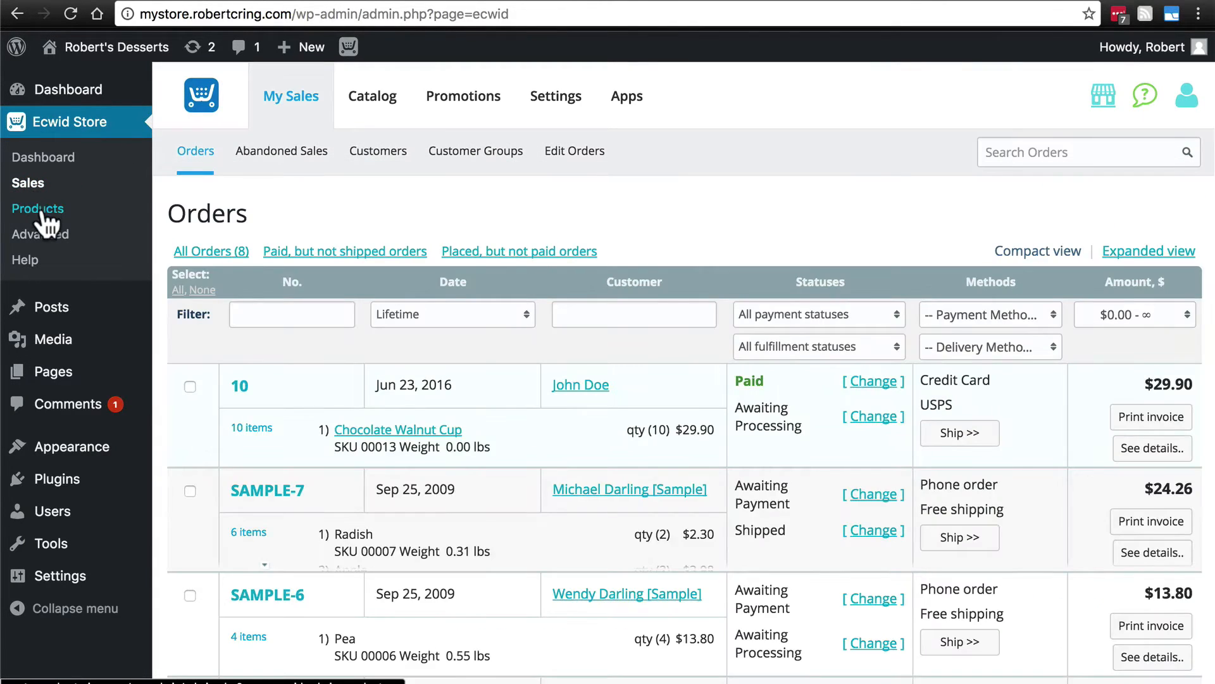
click(43, 221)
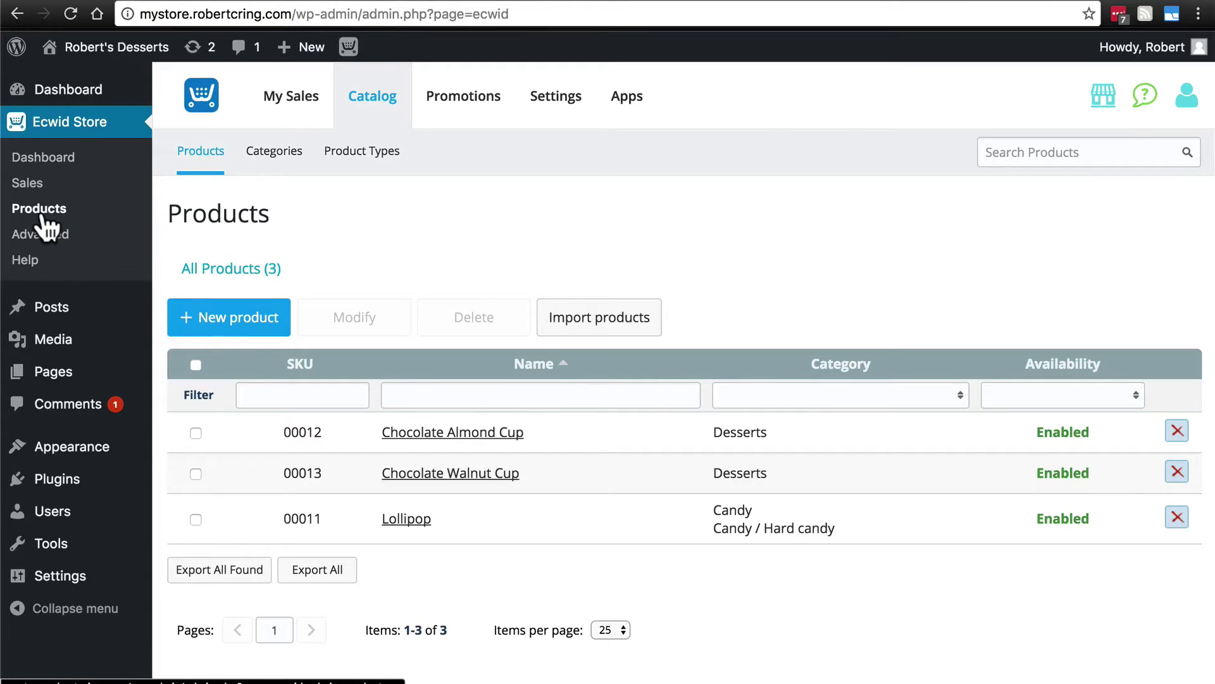
- Visit the site's public Store page and open the Chocolate Walnut Cup product in the Desserts category
mouse_move(76, 48)
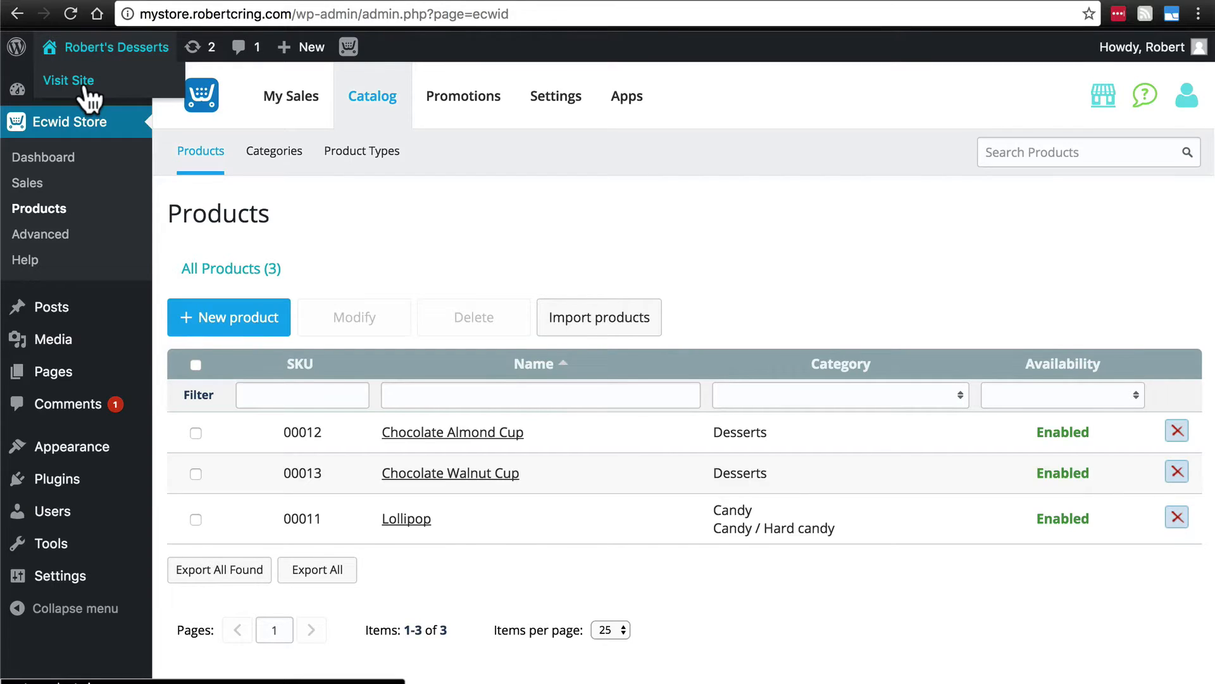
click(84, 83)
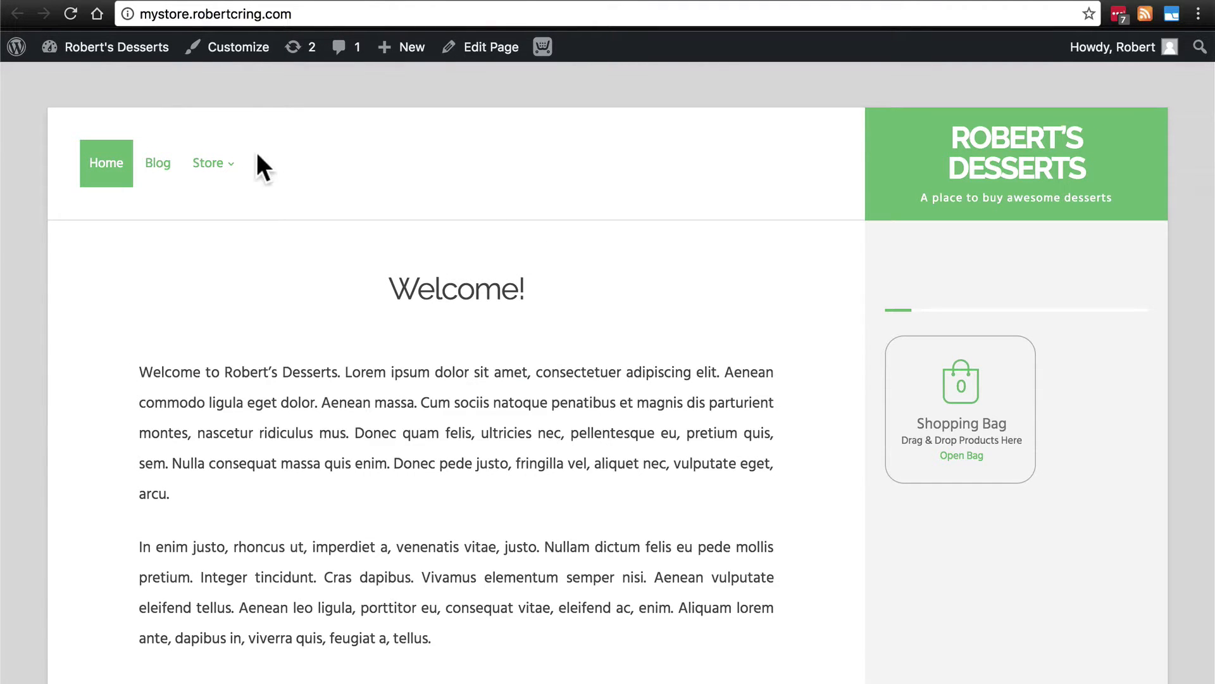
mouse_move(240, 172)
click(209, 165)
scroll(78, 249, down, 3)
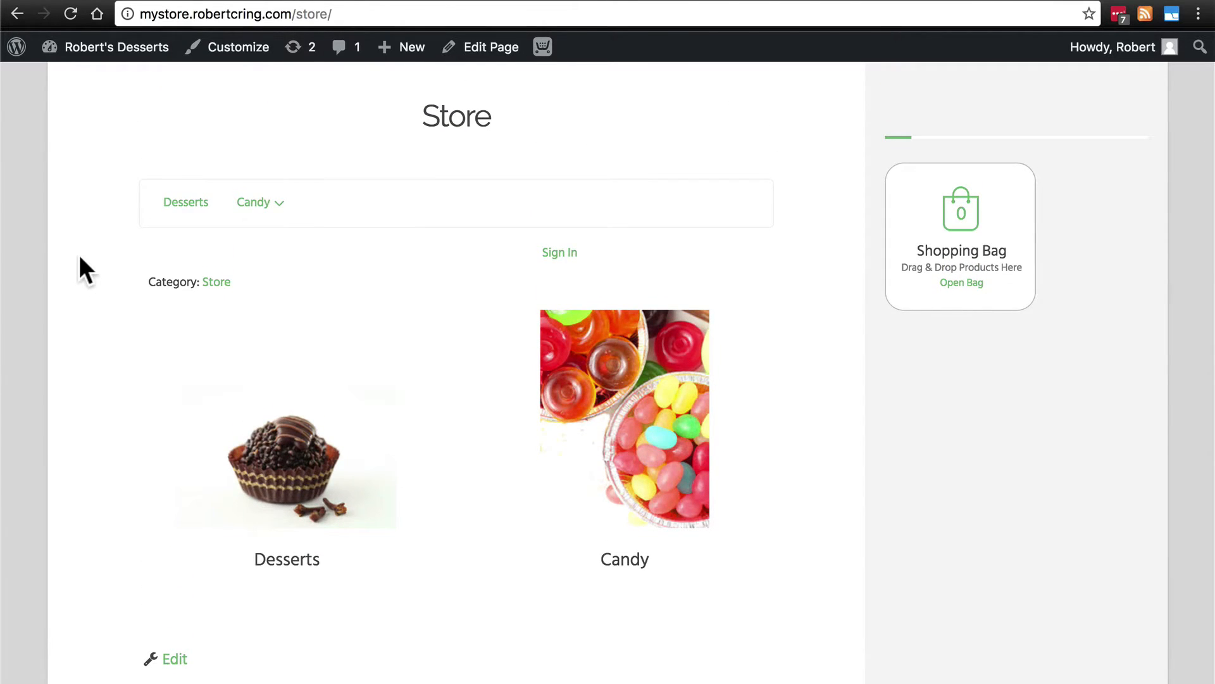
click(296, 464)
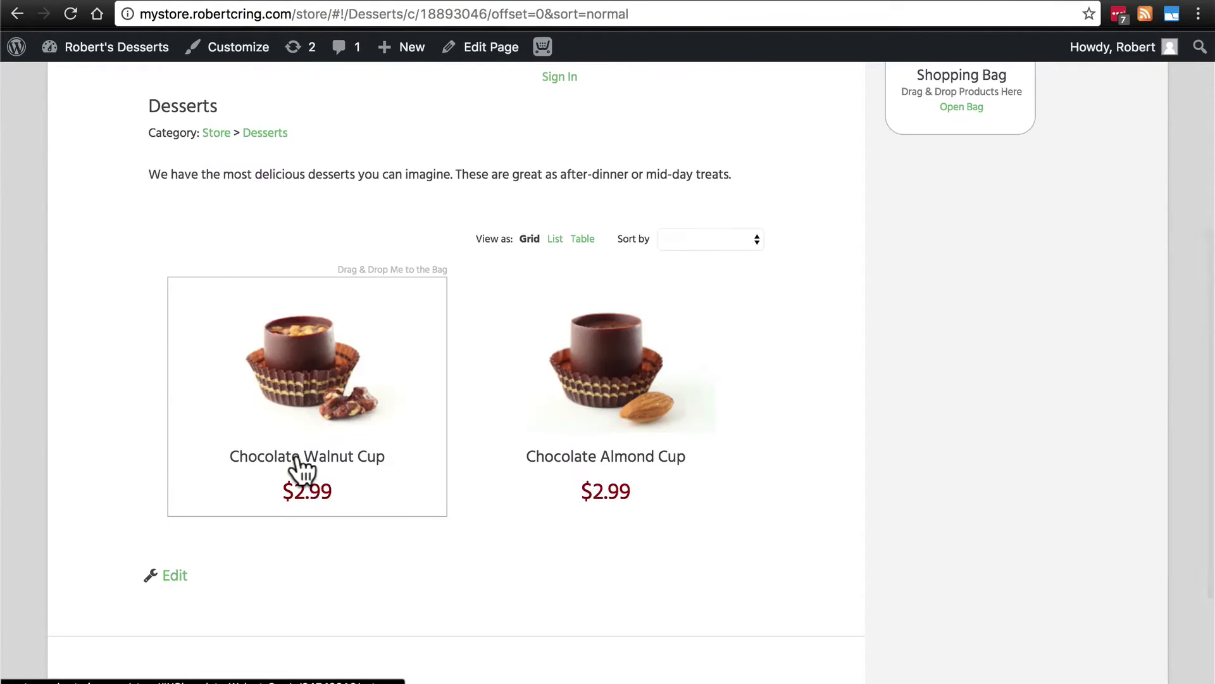
click(373, 389)
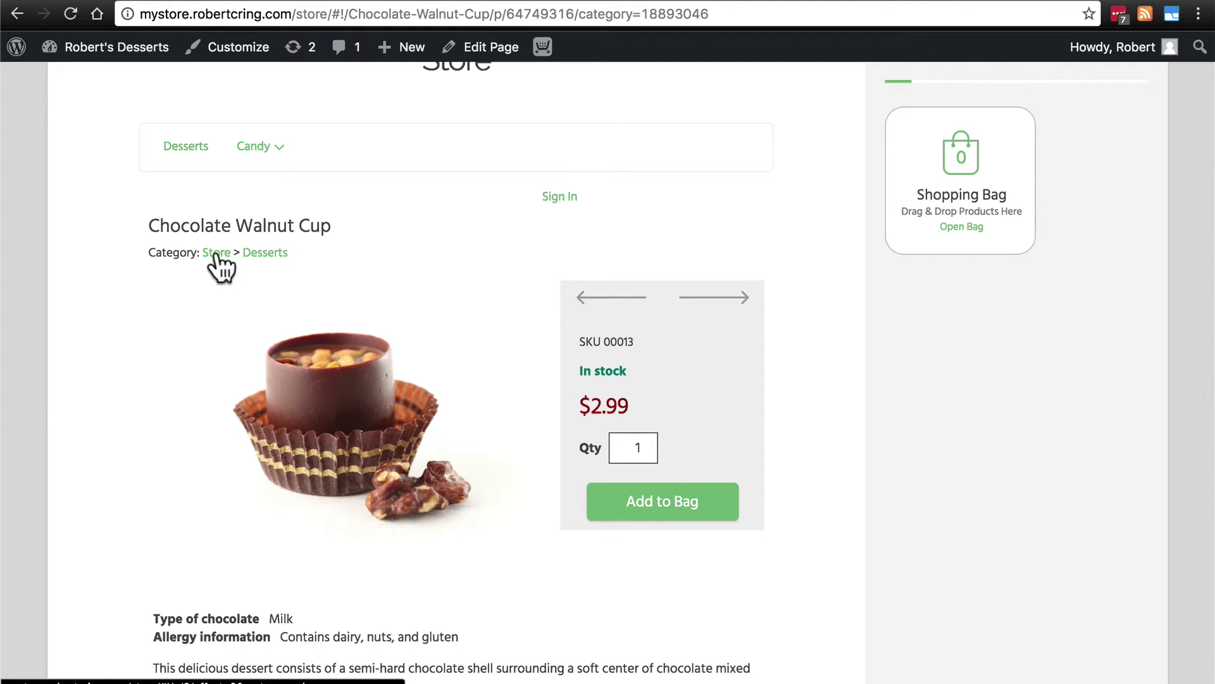
- Return to the Desserts category and view the Hard candy category under Candy in the storefront
click(265, 255)
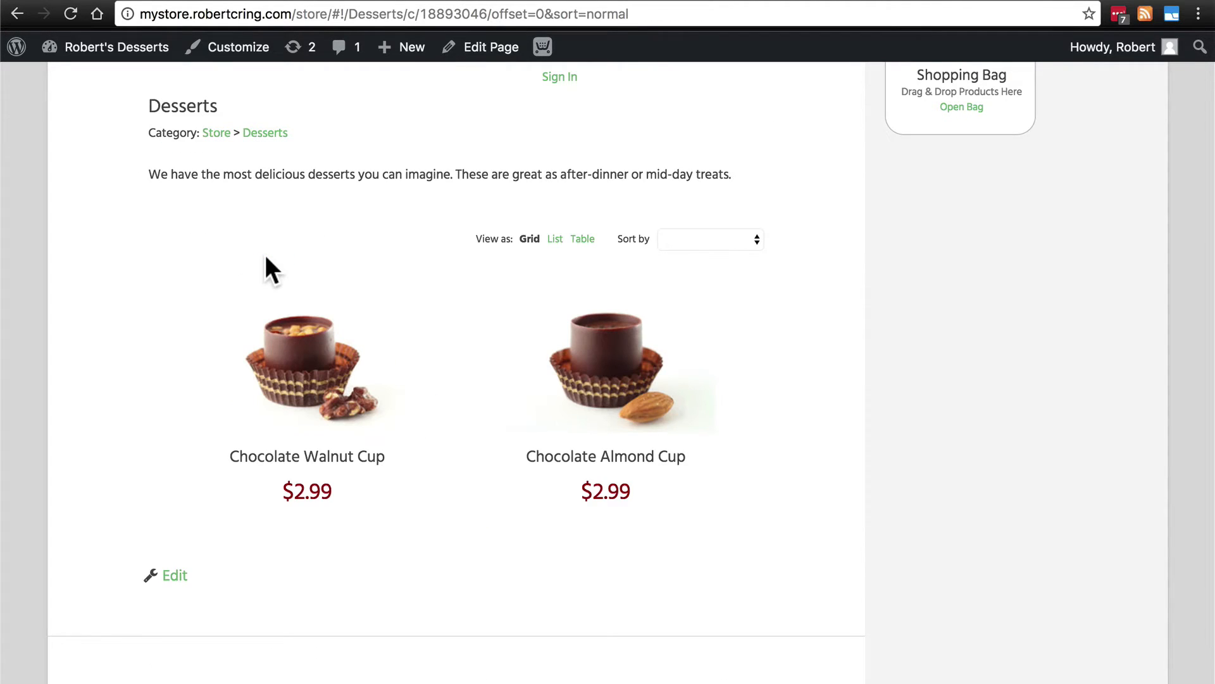
scroll(264, 252, up, 3)
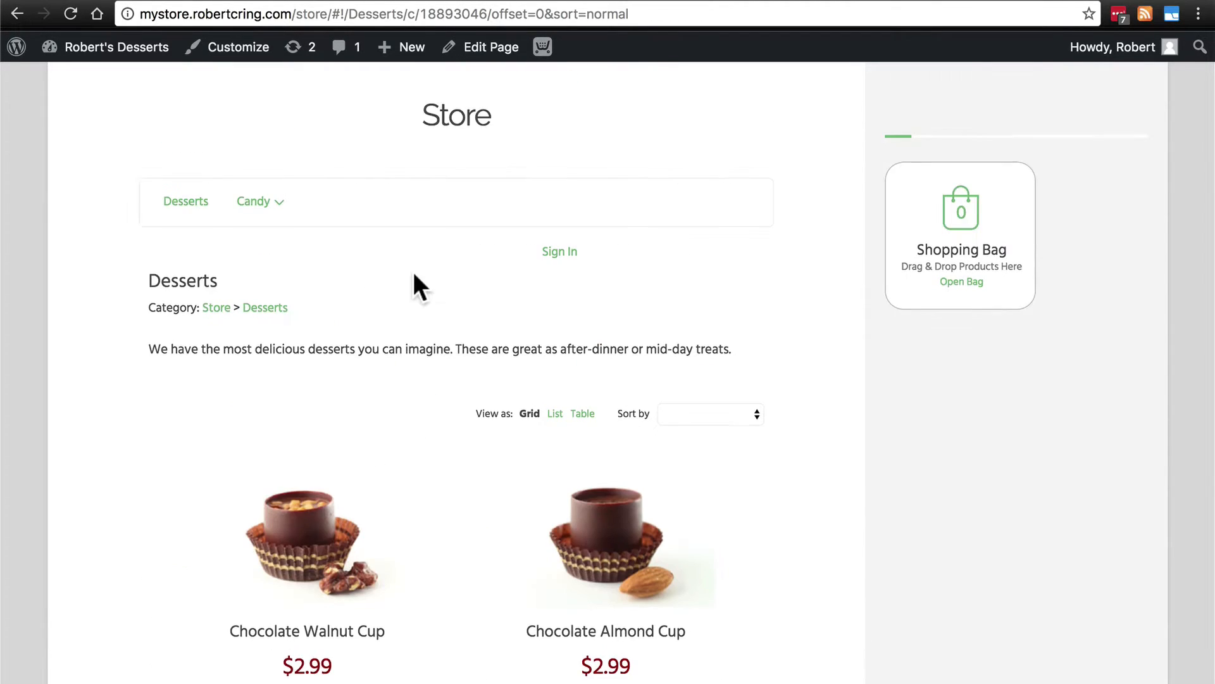
scroll(416, 285, up, 2)
mouse_move(275, 297)
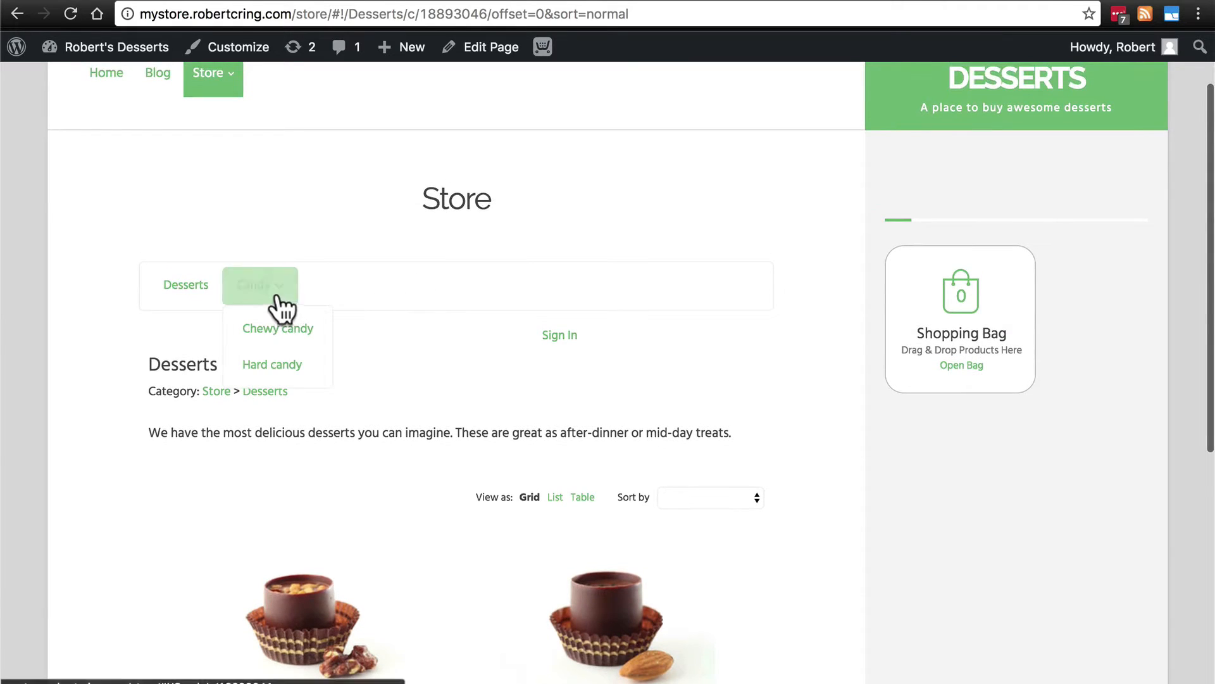
click(286, 359)
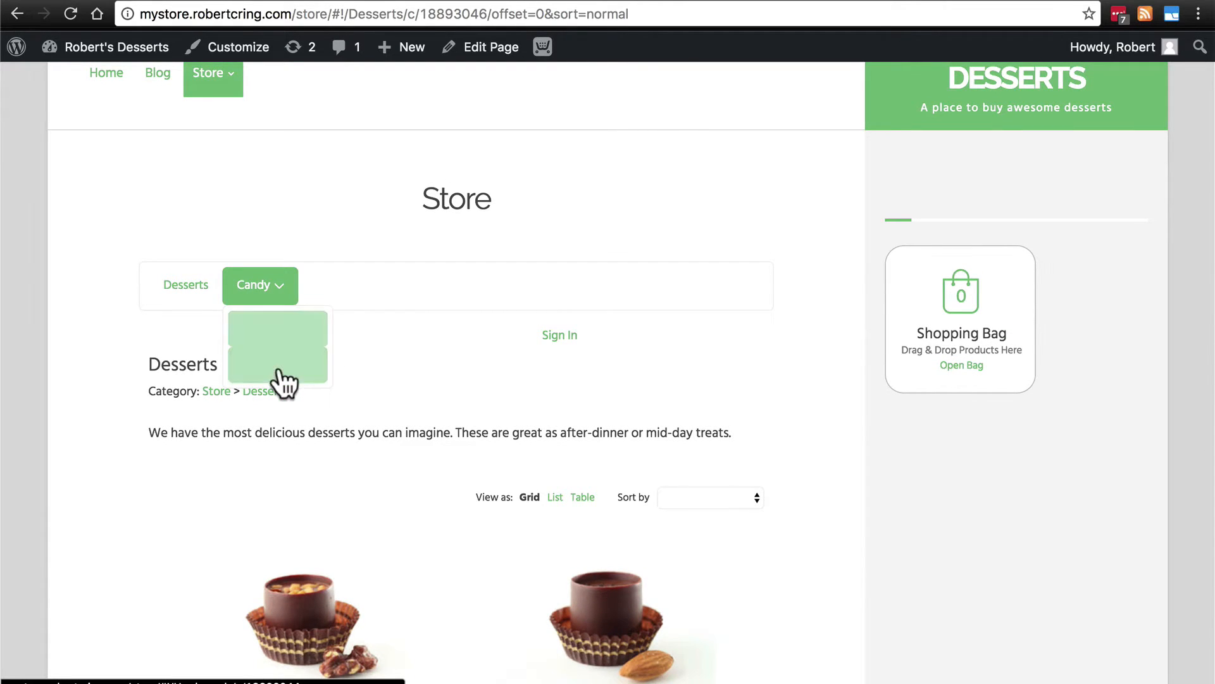
scroll(280, 380, up, 5)
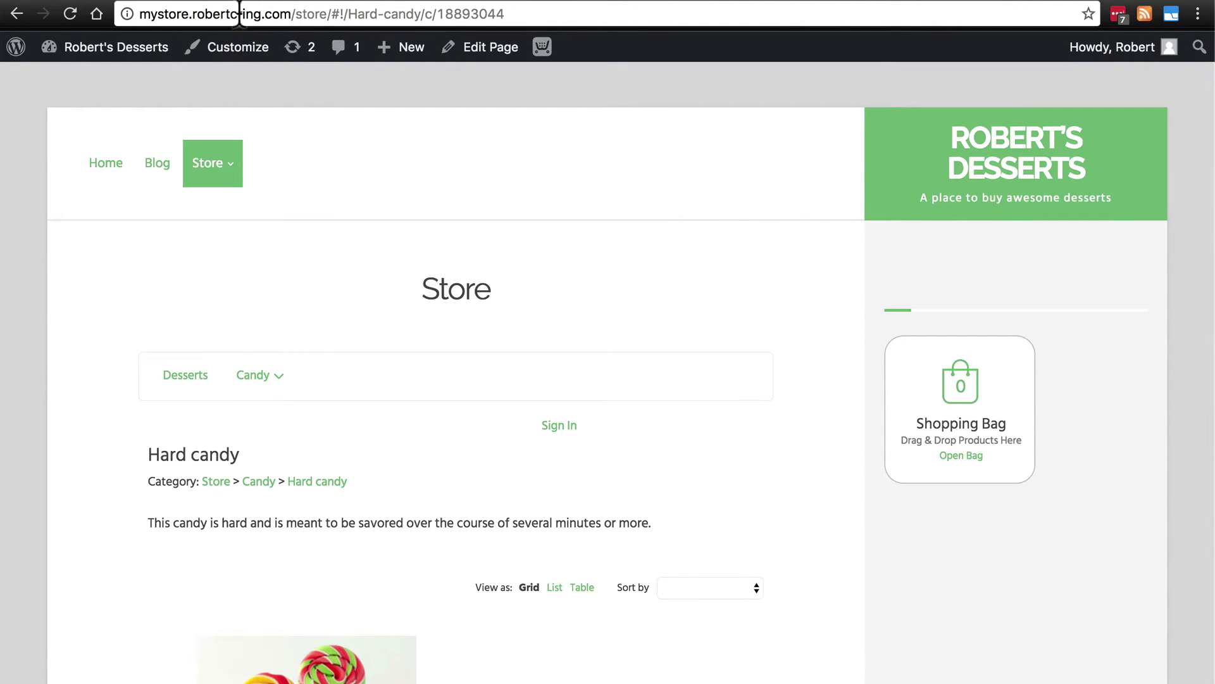
- Shorten the storefront address so it ends at /store/, load it and view the store's main page
click(287, 14)
drag(288, 14, 466, 73)
click(330, 14)
key(BackSpace)
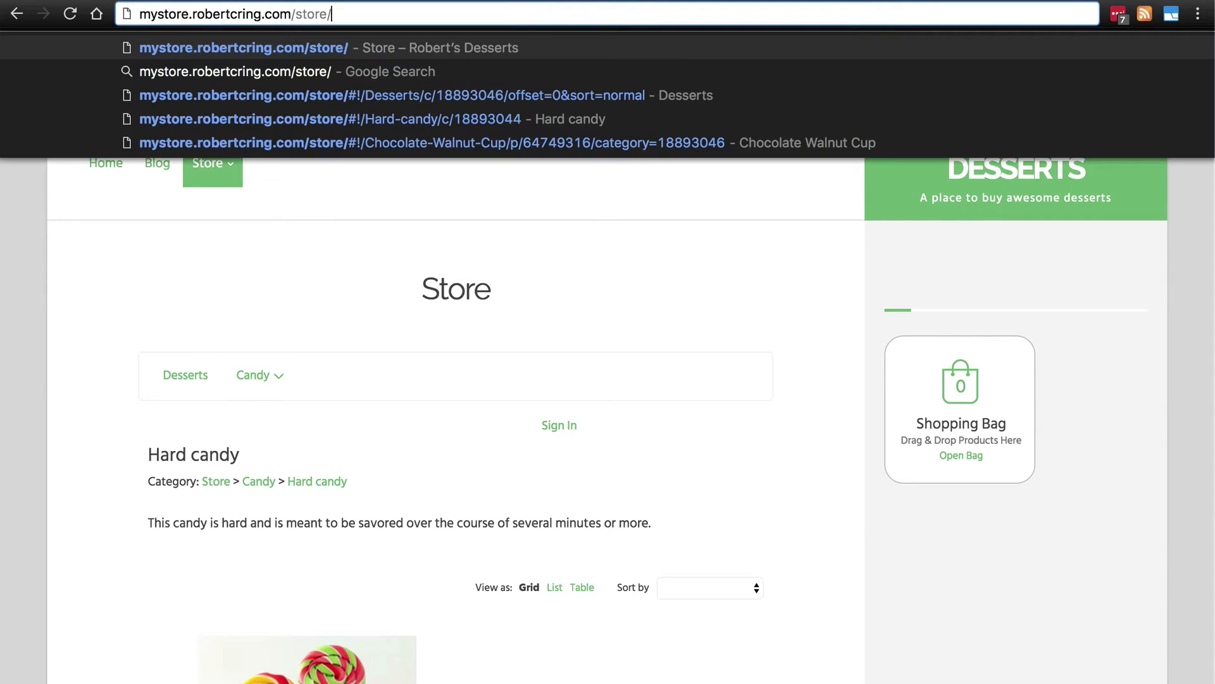
key(Return)
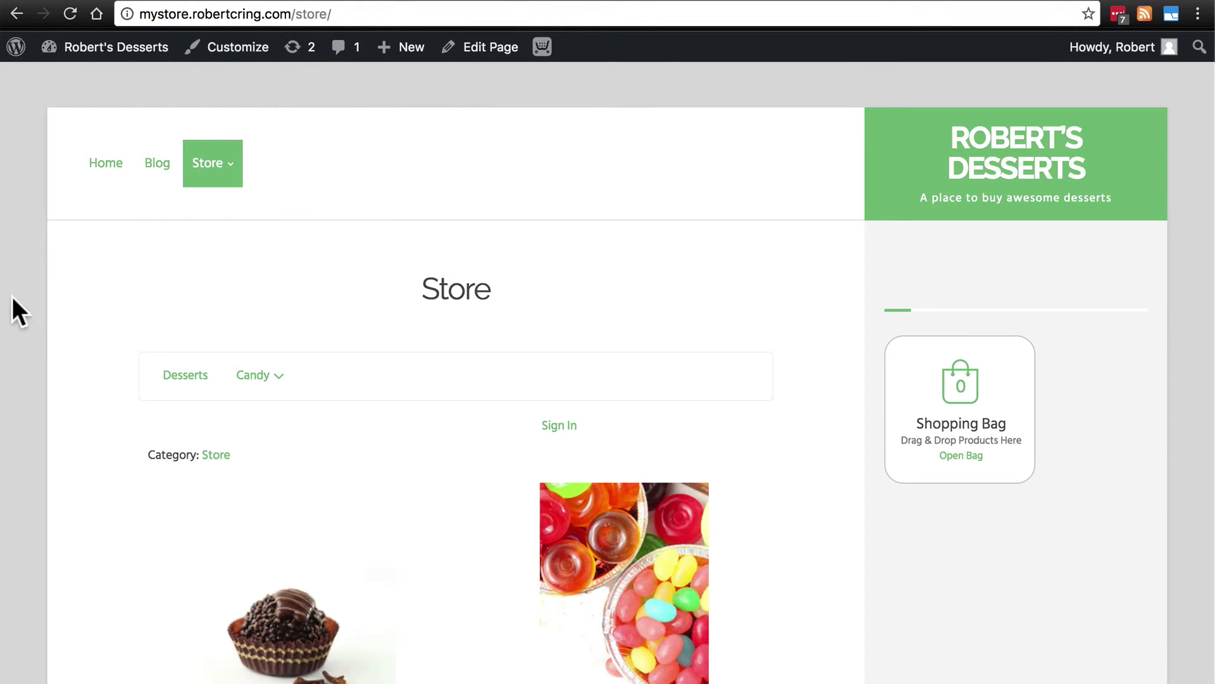
scroll(10, 292, down, 3)
scroll(80, 384, up, 2)
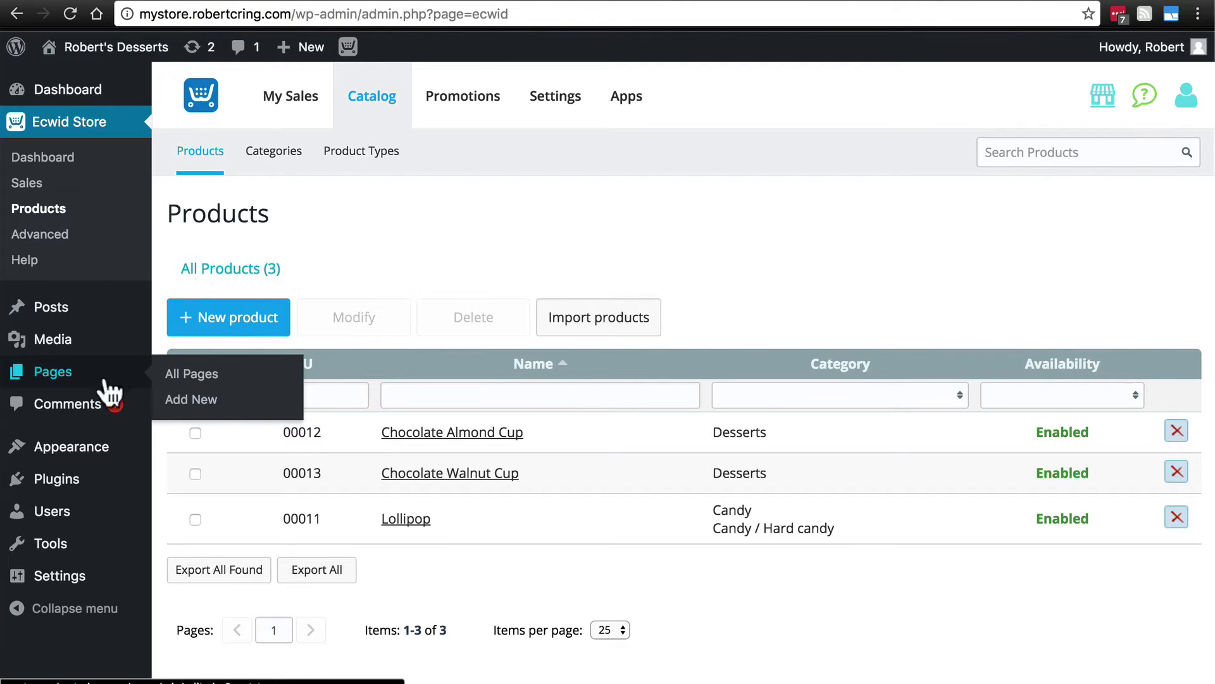
- Open the Store page for editing in WordPress and inspect its permalink slug, cancelling without changing it
click(54, 377)
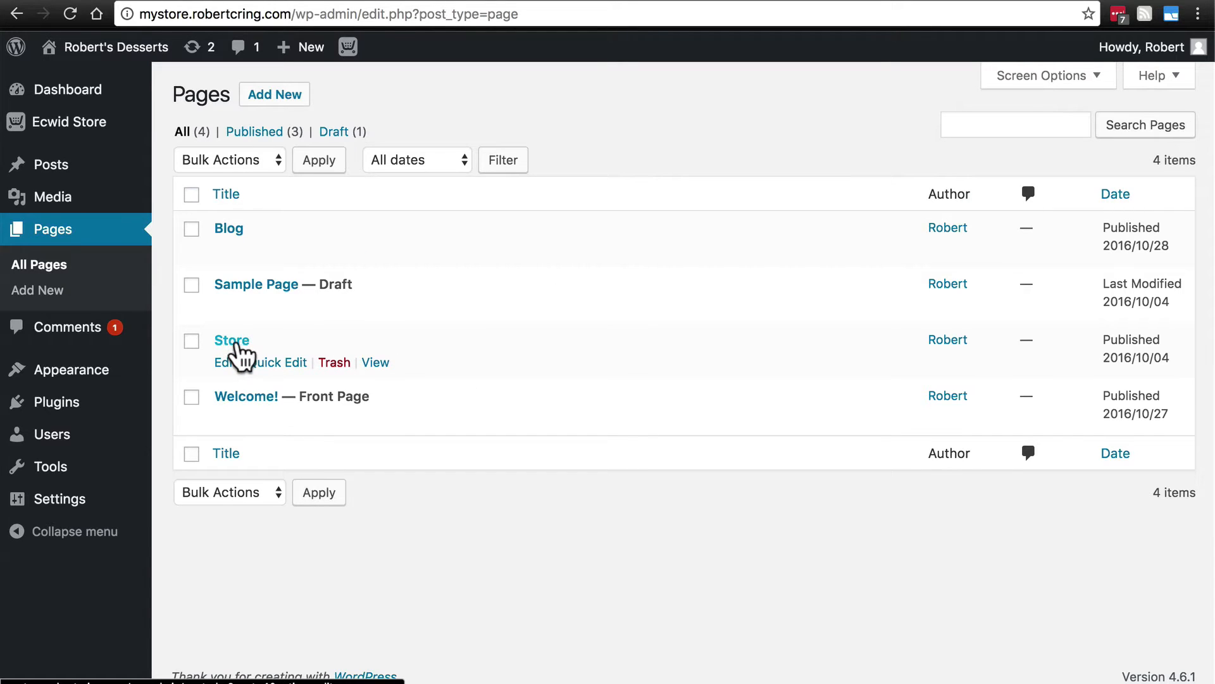
click(227, 364)
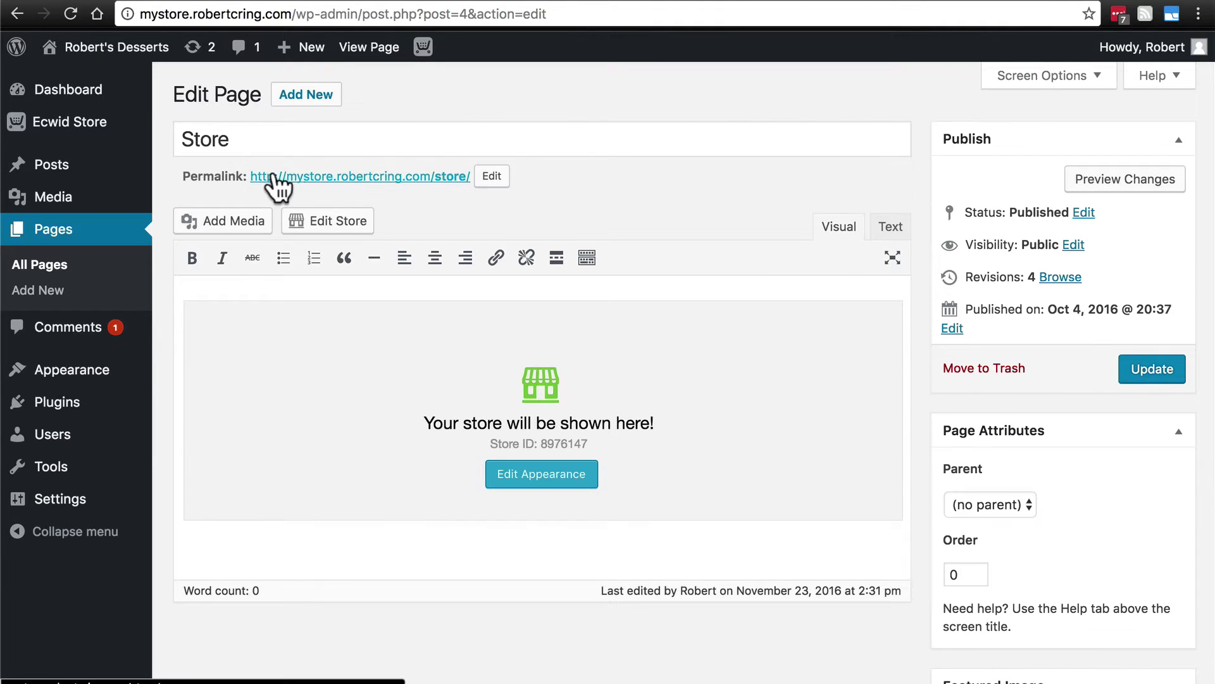
click(492, 177)
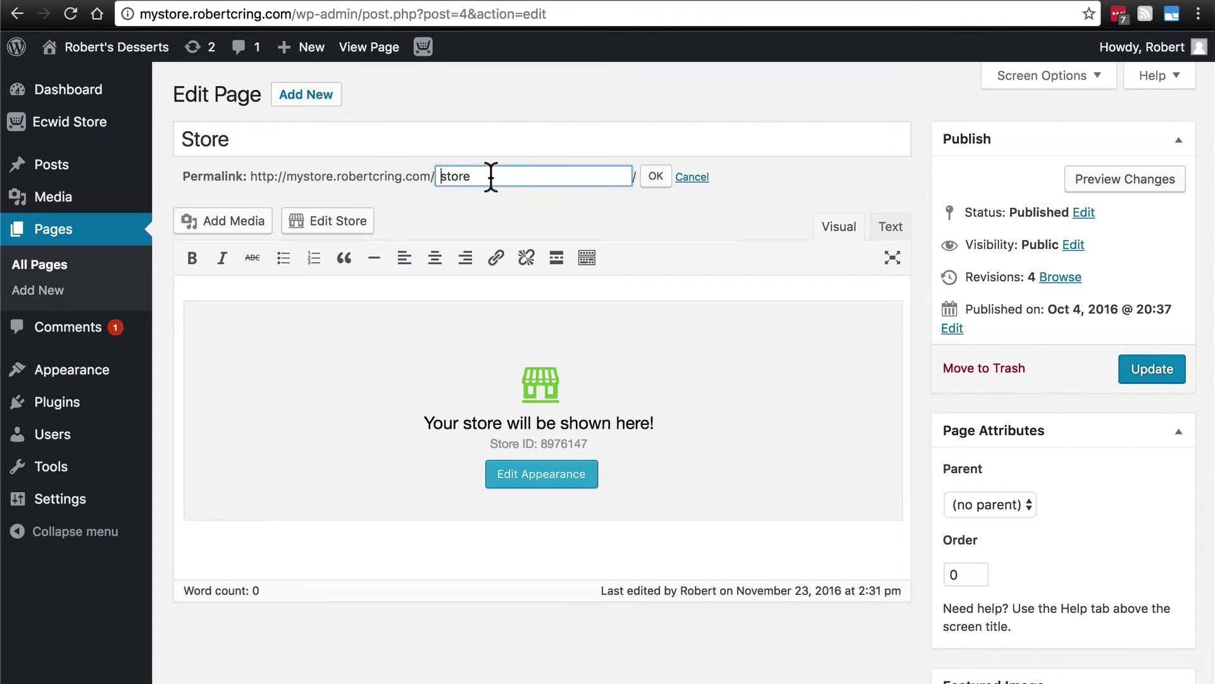
drag(491, 177, 426, 177)
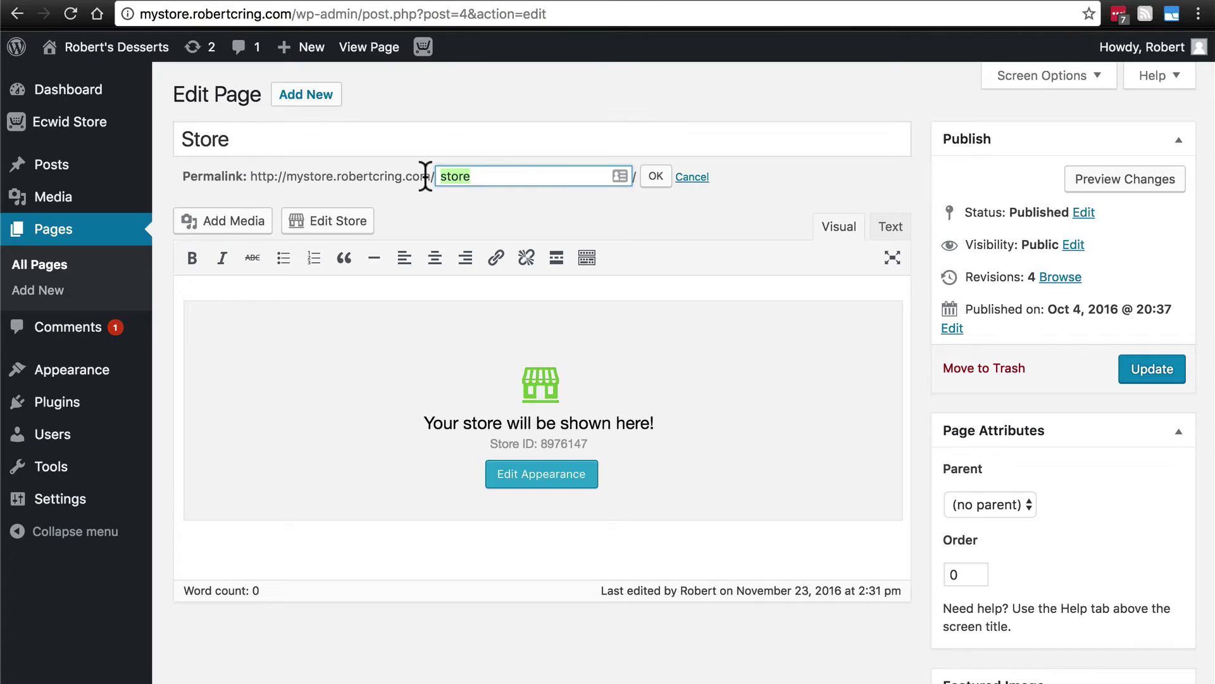
click(553, 197)
click(692, 178)
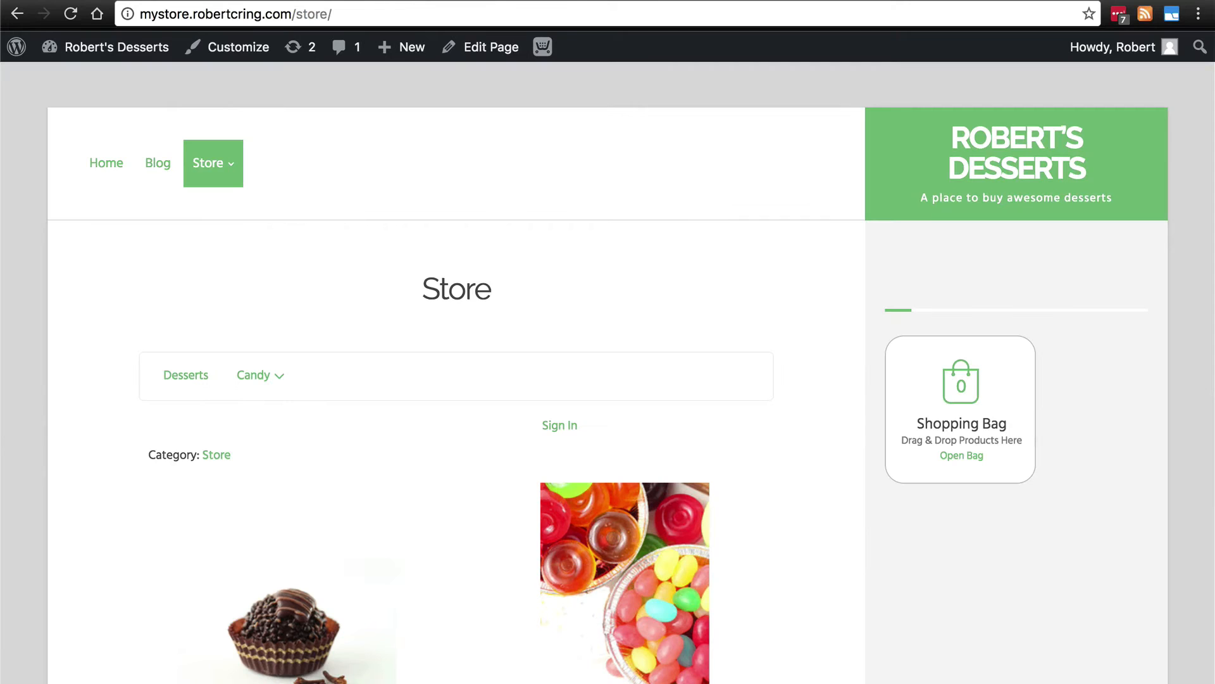
- Examine how the published Store page blends with the site's theme, including its category menu, category images and shopping bag
scroll(408, 319, down, 2)
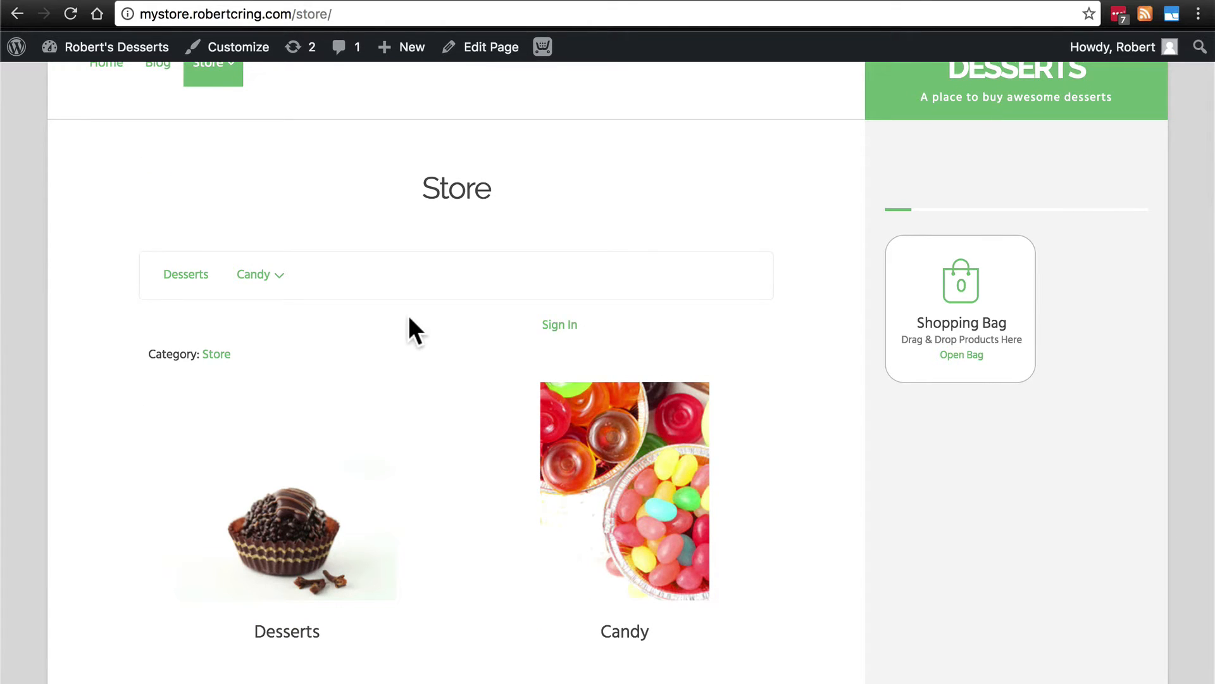
scroll(408, 317, up, 2)
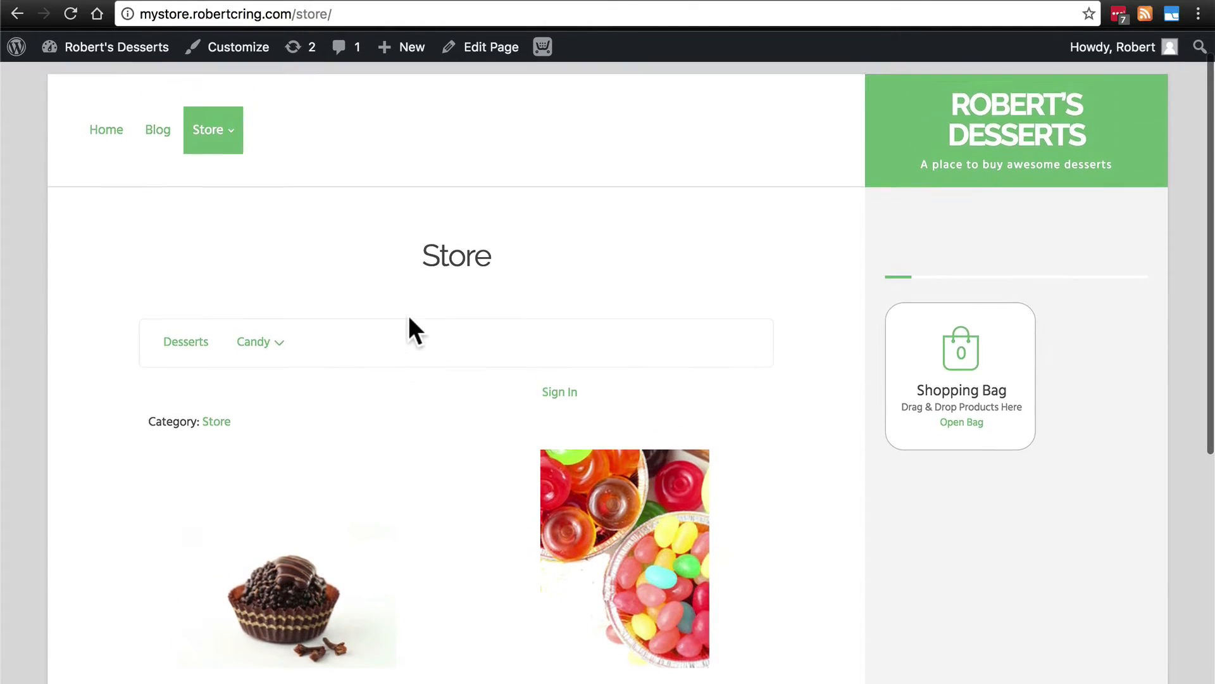
scroll(409, 315, up, 1)
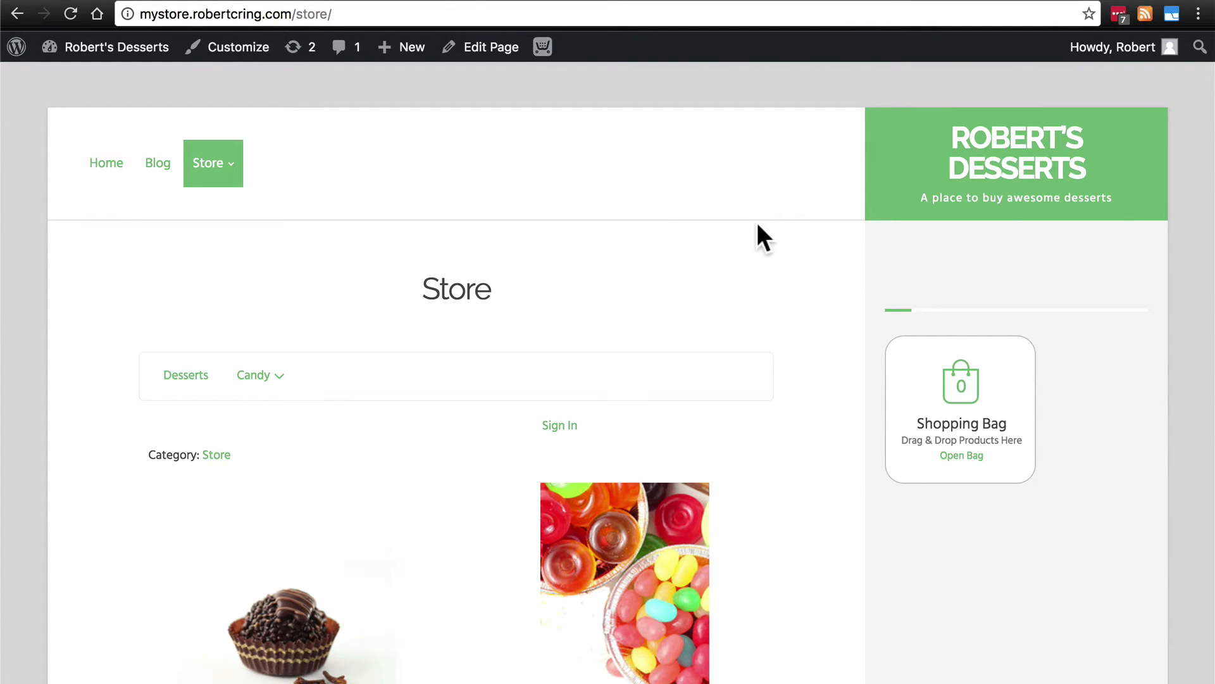
scroll(758, 226, down, 6)
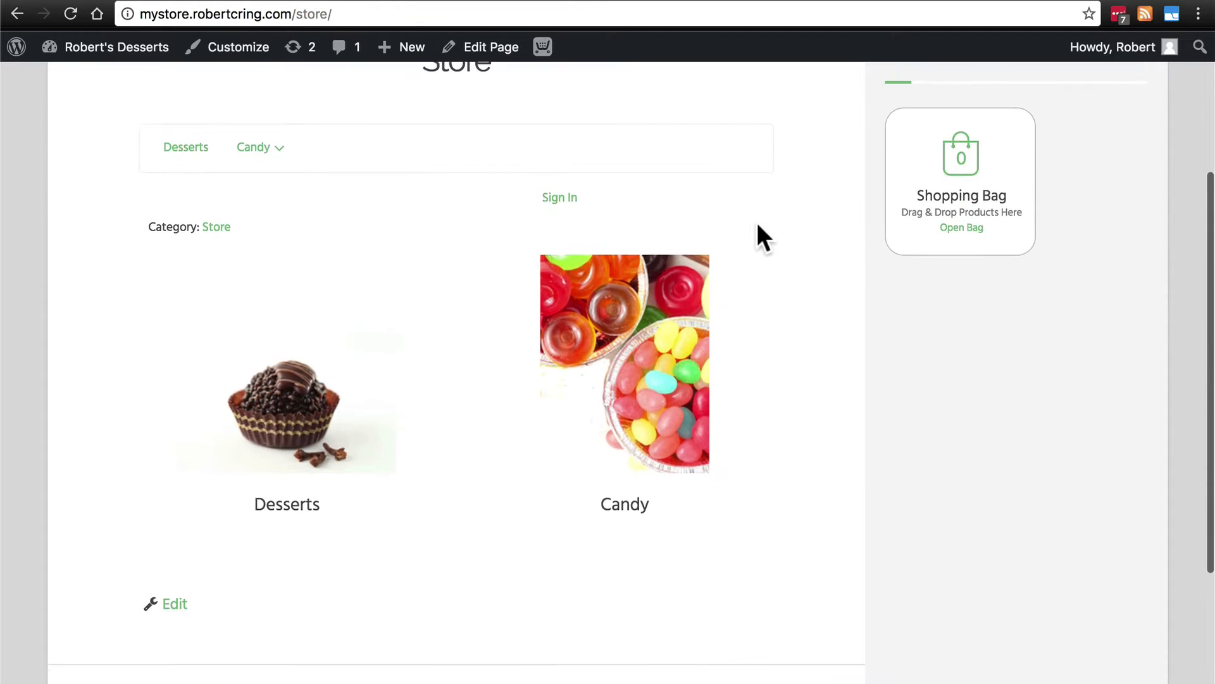
scroll(765, 361, up, 6)
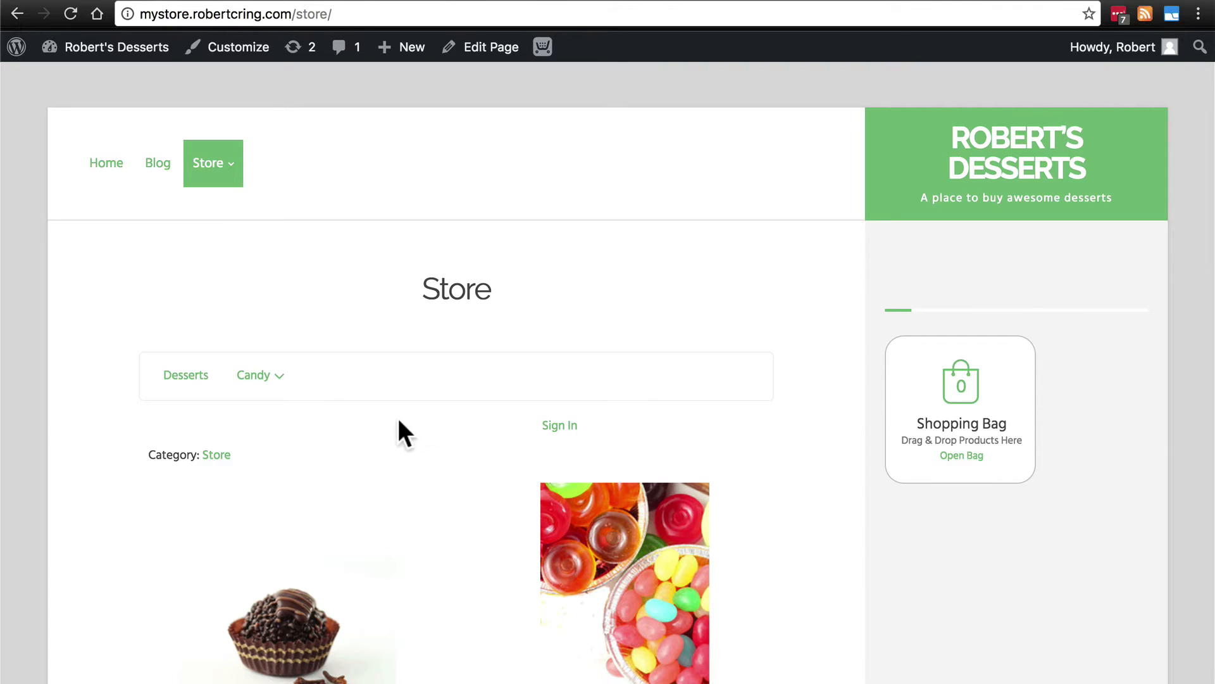
scroll(396, 418, down, 2)
scroll(380, 311, down, 1)
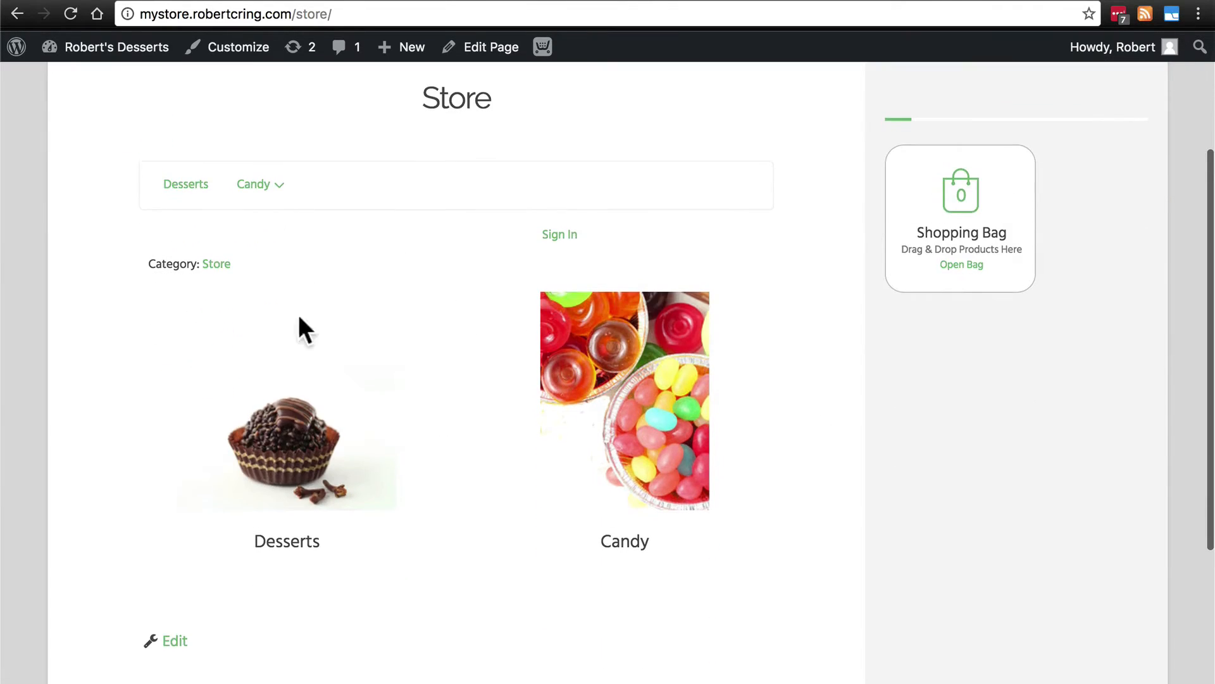
scroll(458, 249, down, 4)
scroll(458, 249, up, 6)
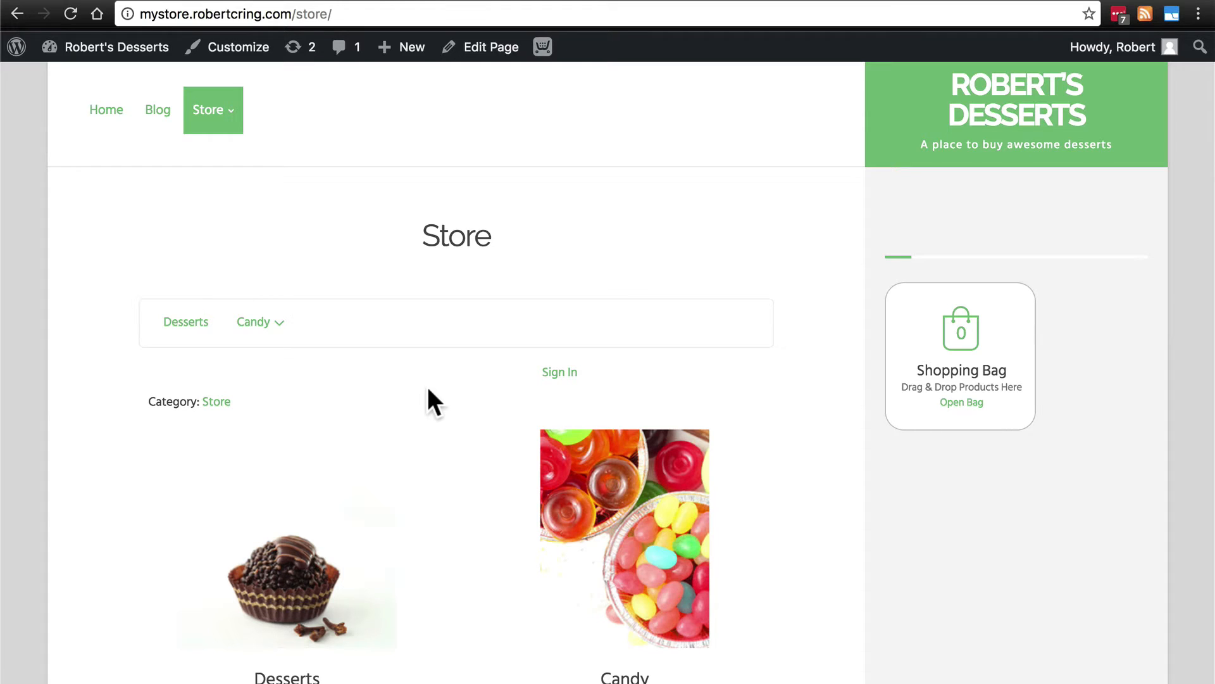
scroll(428, 387, up, 2)
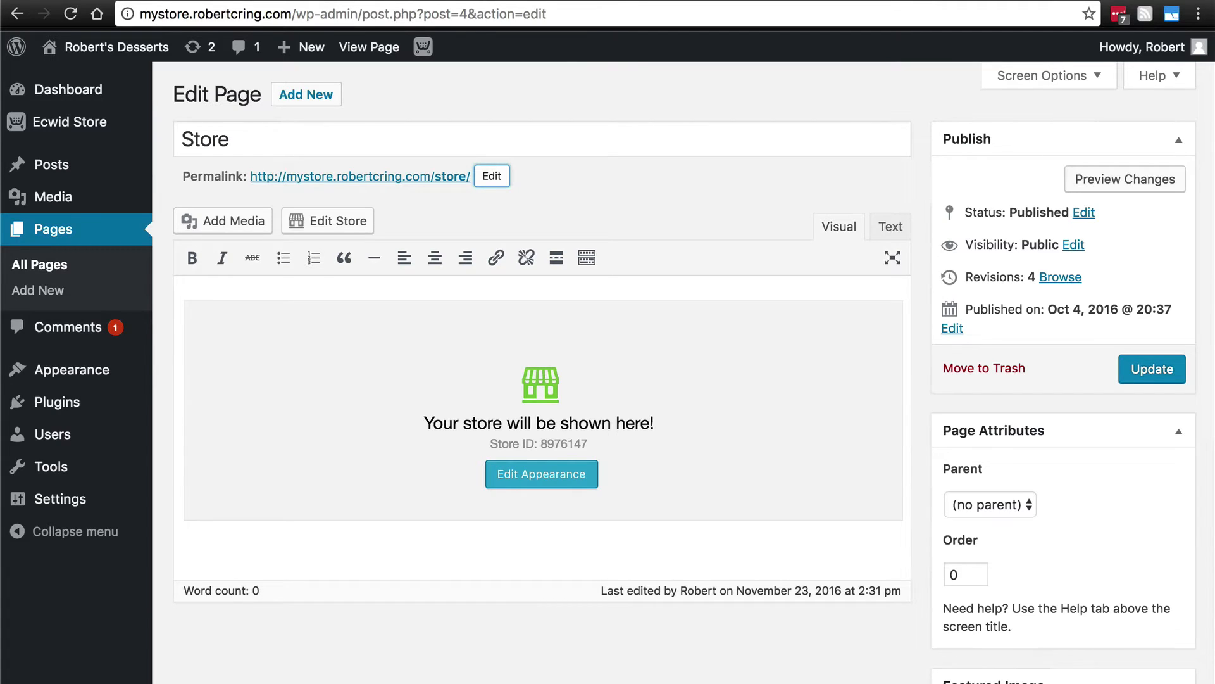
- Enable Customer Single Sign-On in the Ecwid store's Advanced settings and save the changes
mouse_move(66, 129)
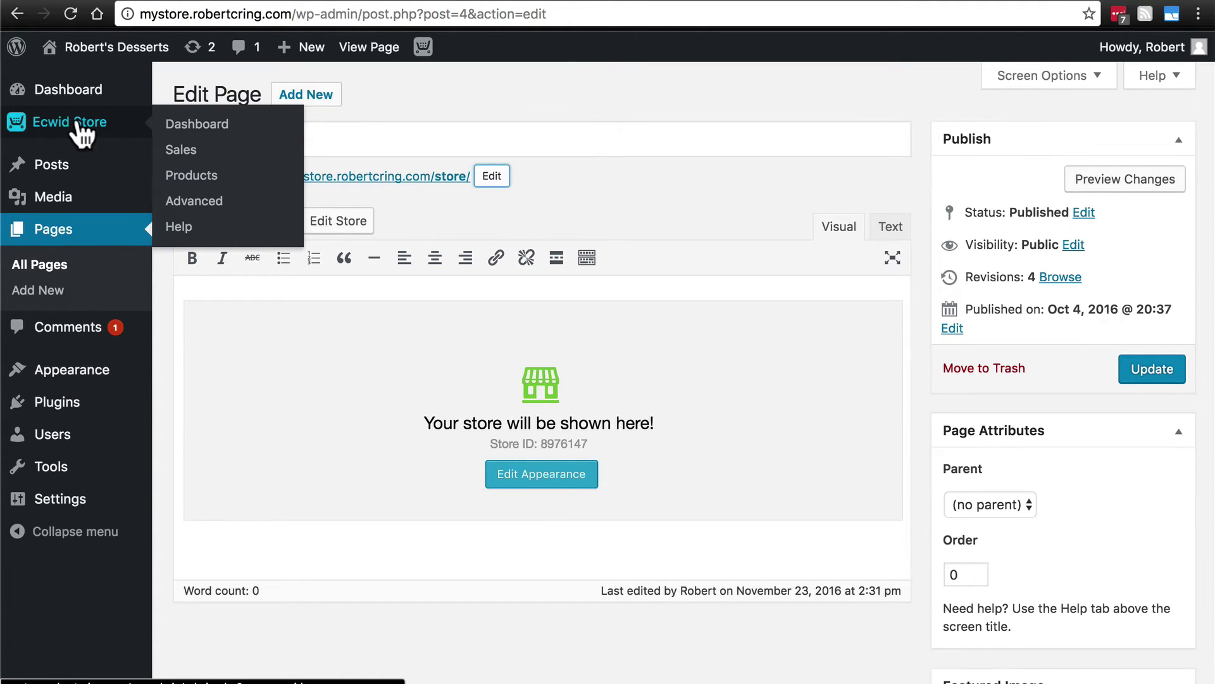
click(79, 128)
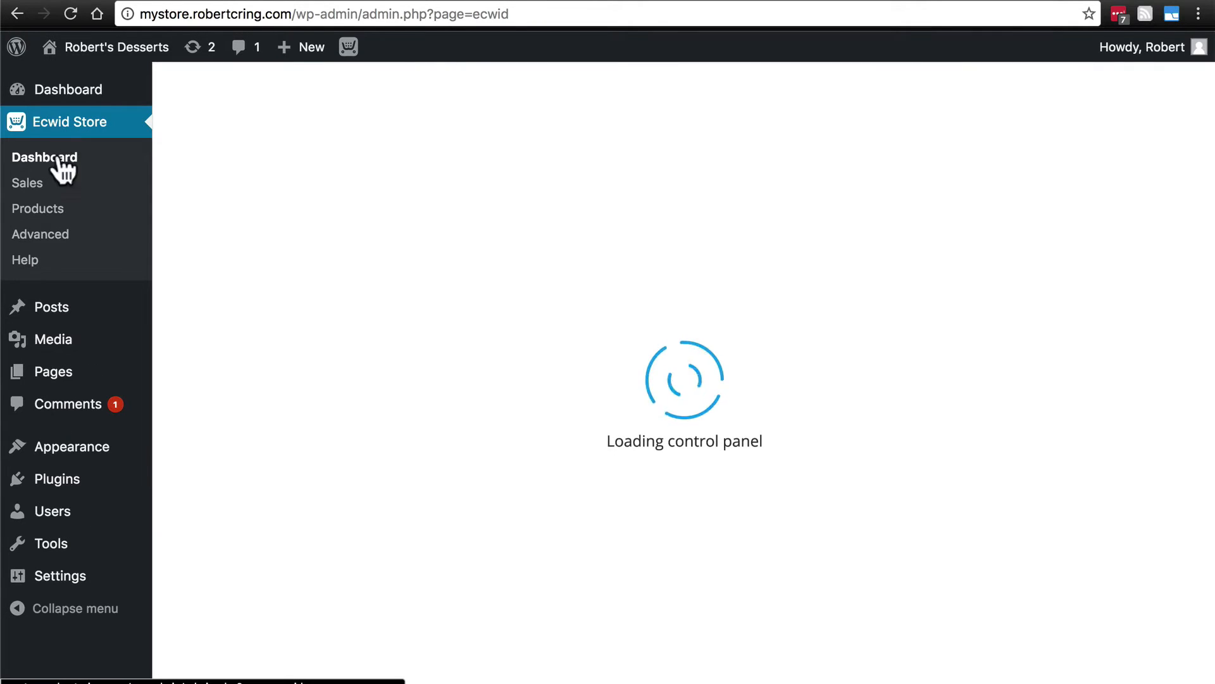
click(45, 238)
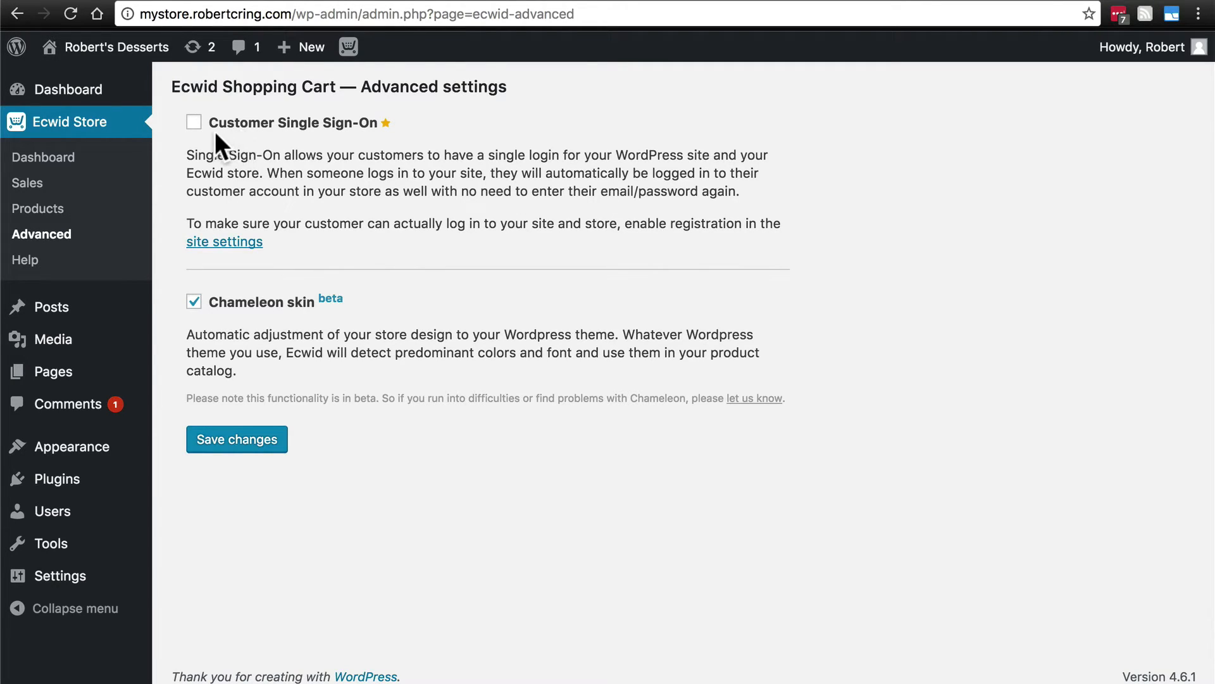
click(193, 122)
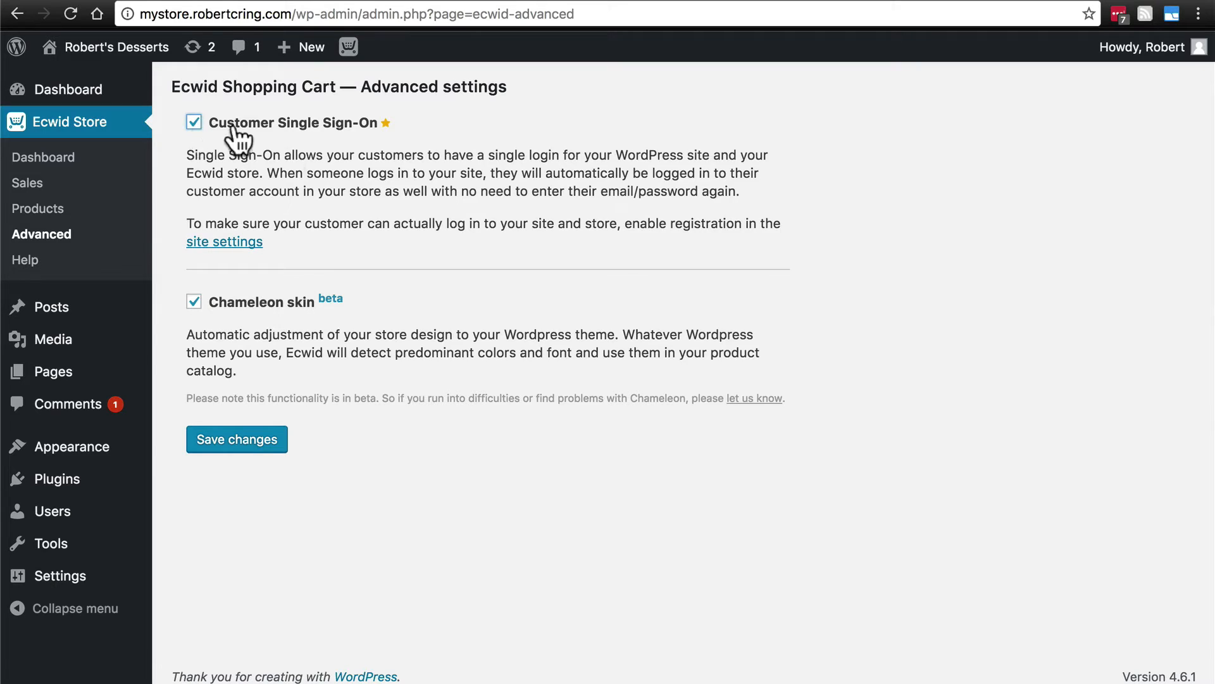
click(263, 445)
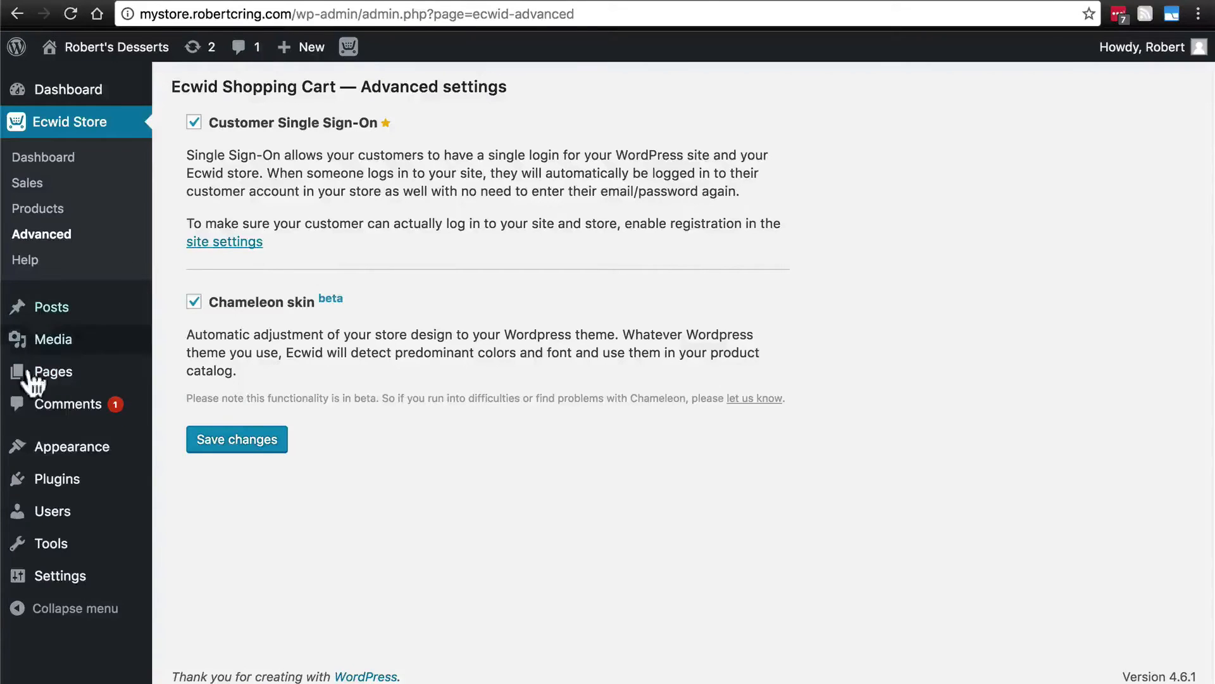
- Open the WordPress Widgets page and remove the Shopping Cart widget from the Sidebar
mouse_move(59, 452)
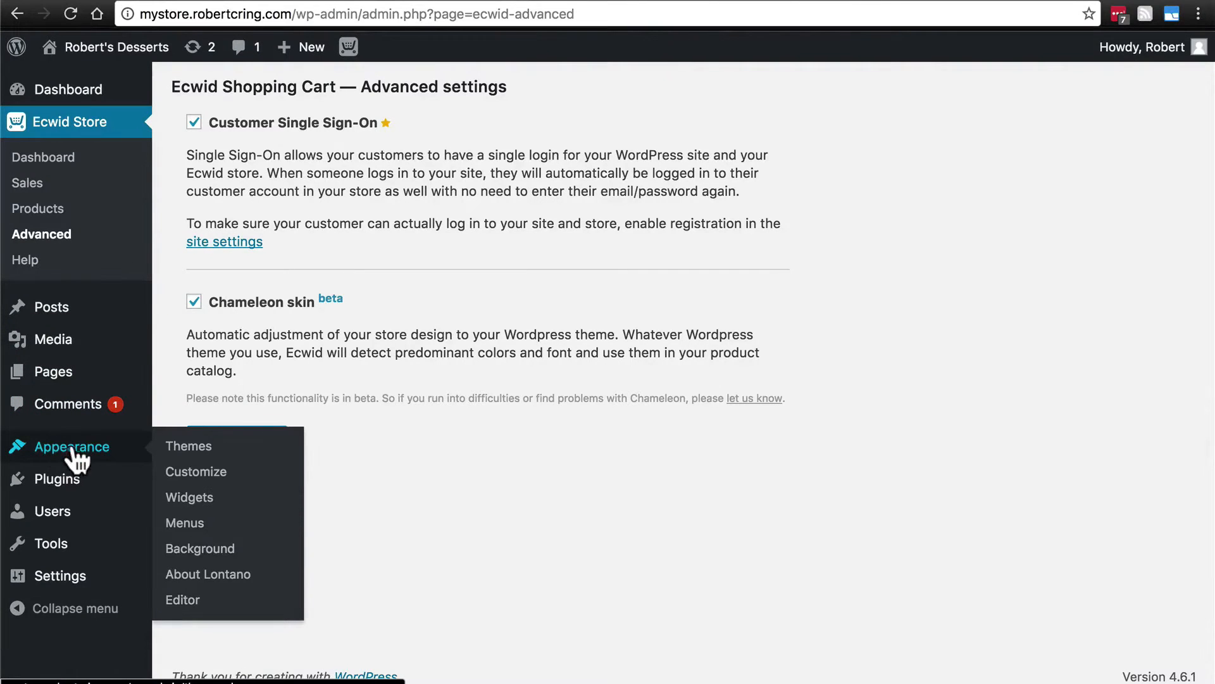
click(199, 502)
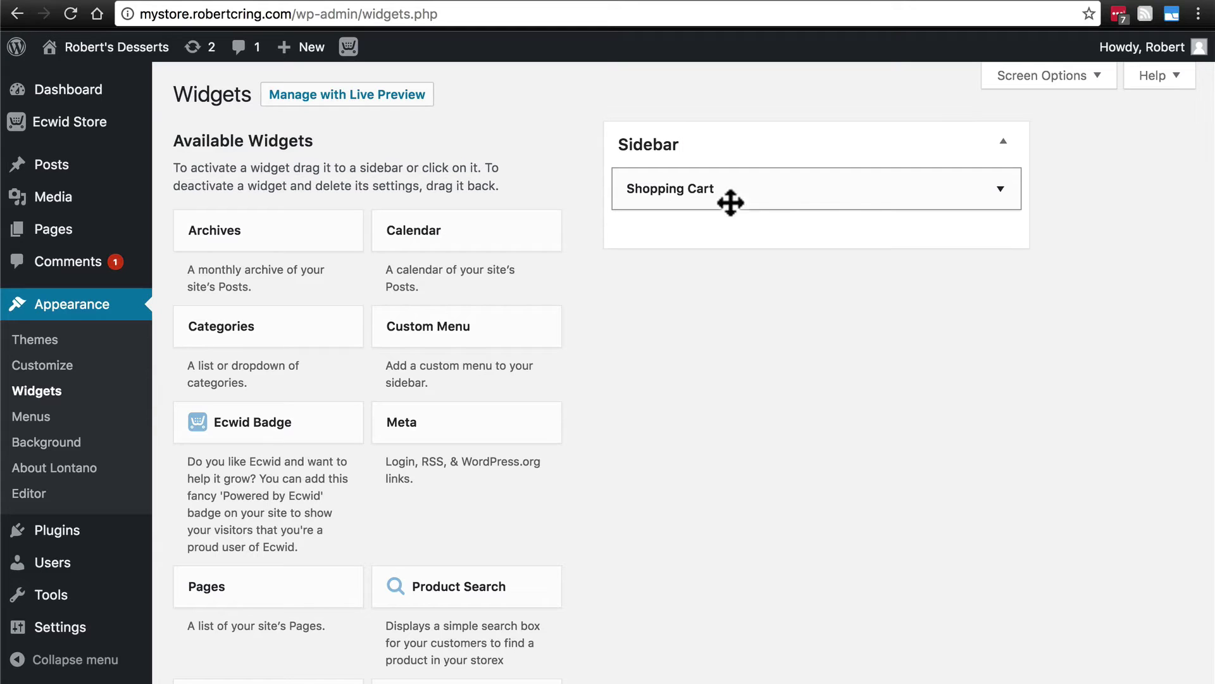
scroll(805, 241, down, 3)
scroll(836, 203, up, 2)
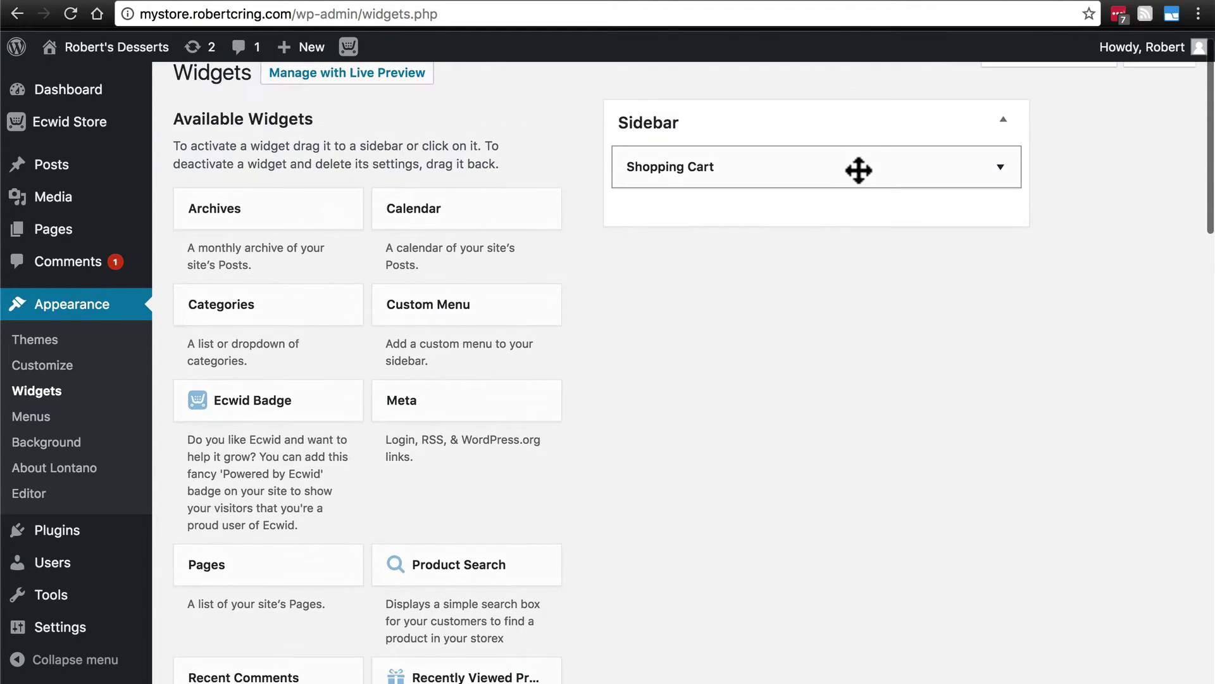
drag(804, 168, 356, 461)
- Add the Shopping Cart (Mini) widget to the Sidebar and check its compact bag link on the Store page
scroll(645, 416, down, 10)
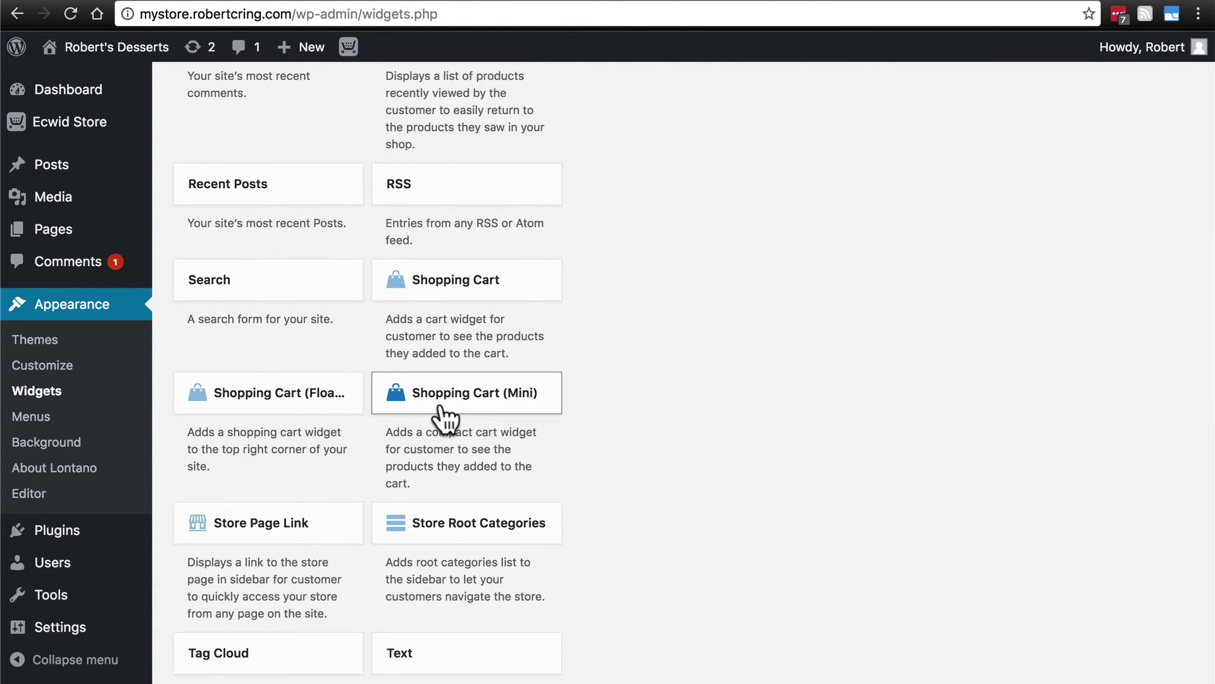
drag(446, 417, 724, 206)
scroll(624, 324, up, 8)
scroll(808, 271, up, 2)
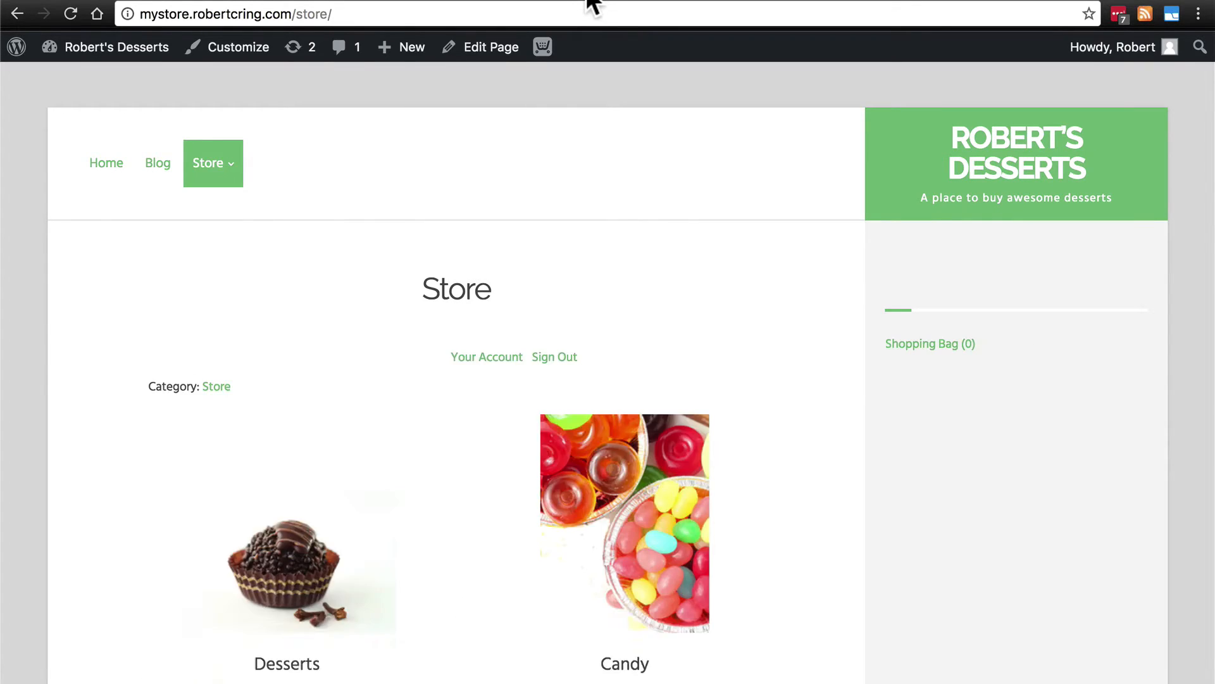
mouse_move(971, 341)
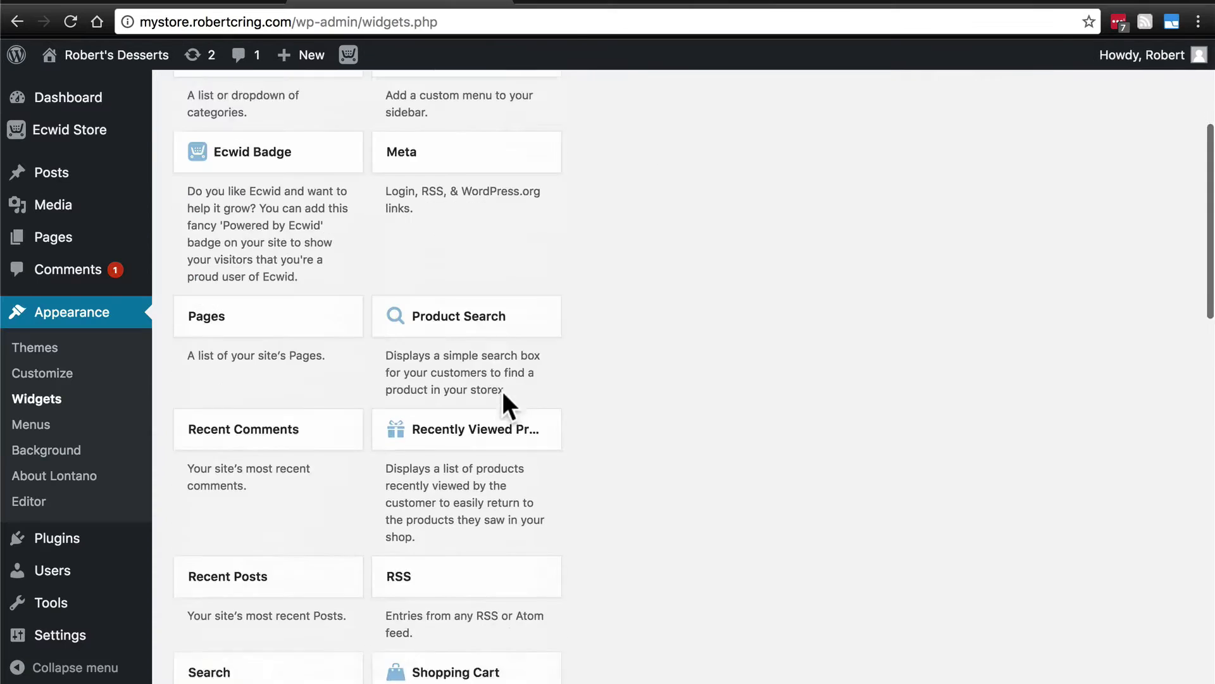
- Add the Shopping Cart (Floating) widget to the Sidebar
scroll(503, 399, down, 7)
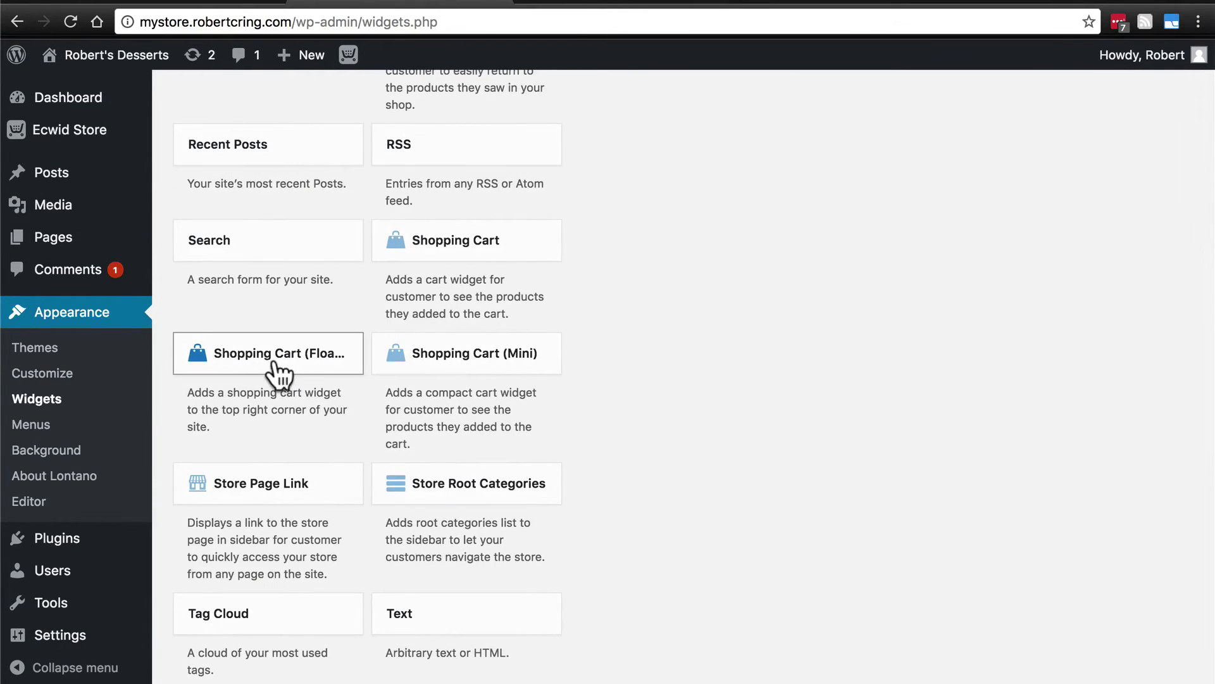
drag(212, 371, 673, 264)
scroll(719, 374, up, 8)
scroll(719, 374, up, 4)
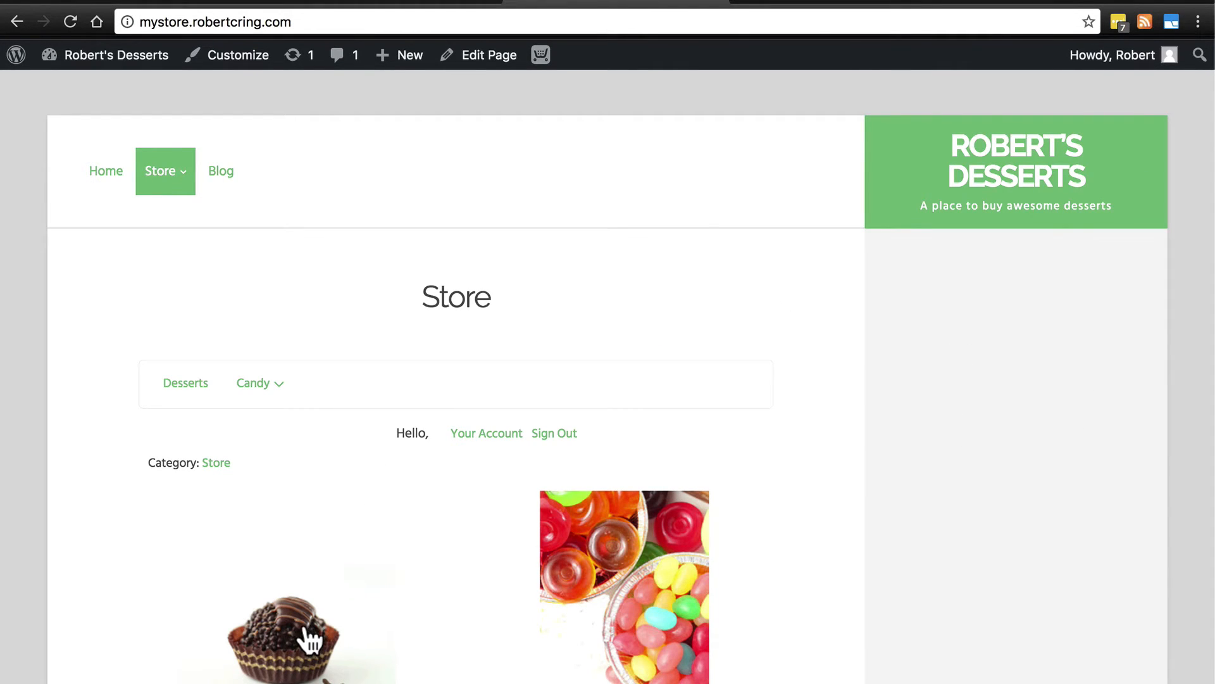
- Open the Chocolate Walnut Cup from the storefront's Desserts category and add one to the bag
click(266, 638)
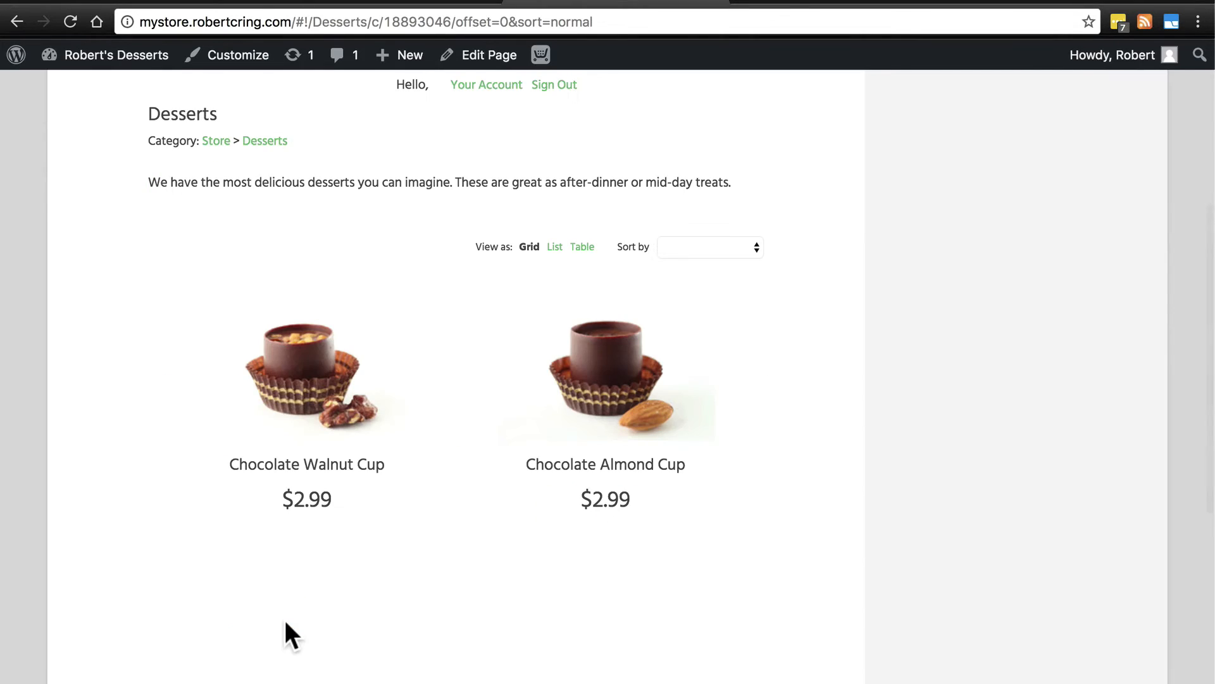
click(297, 377)
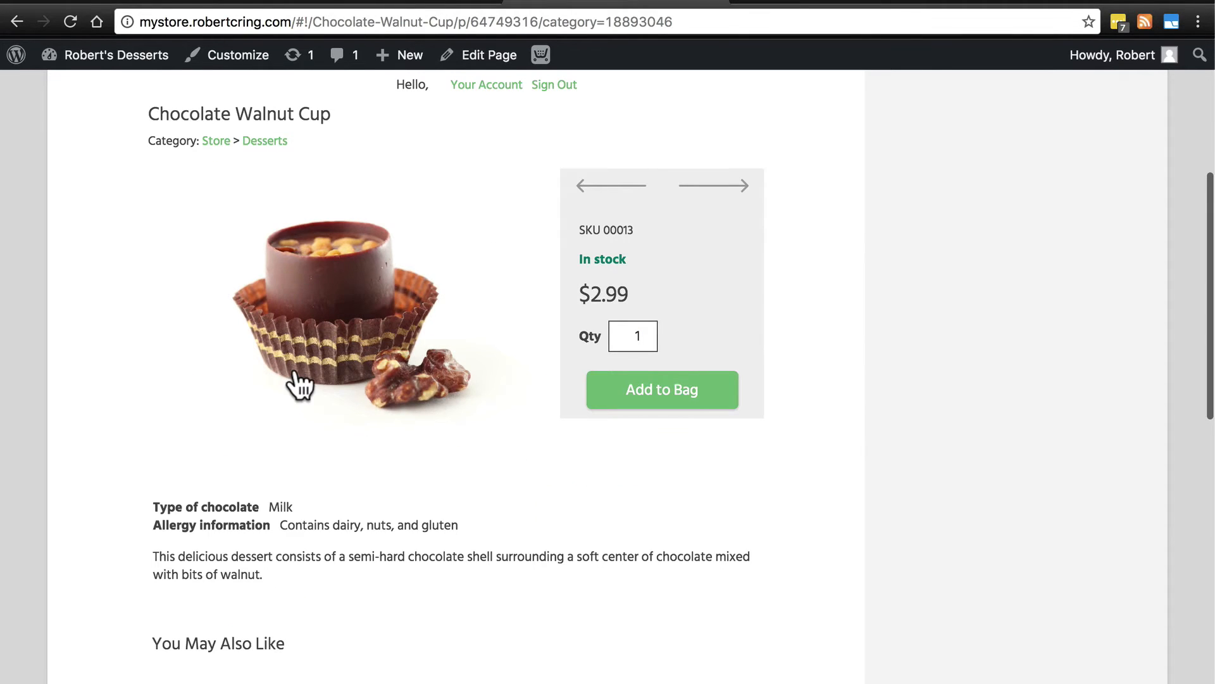
click(663, 399)
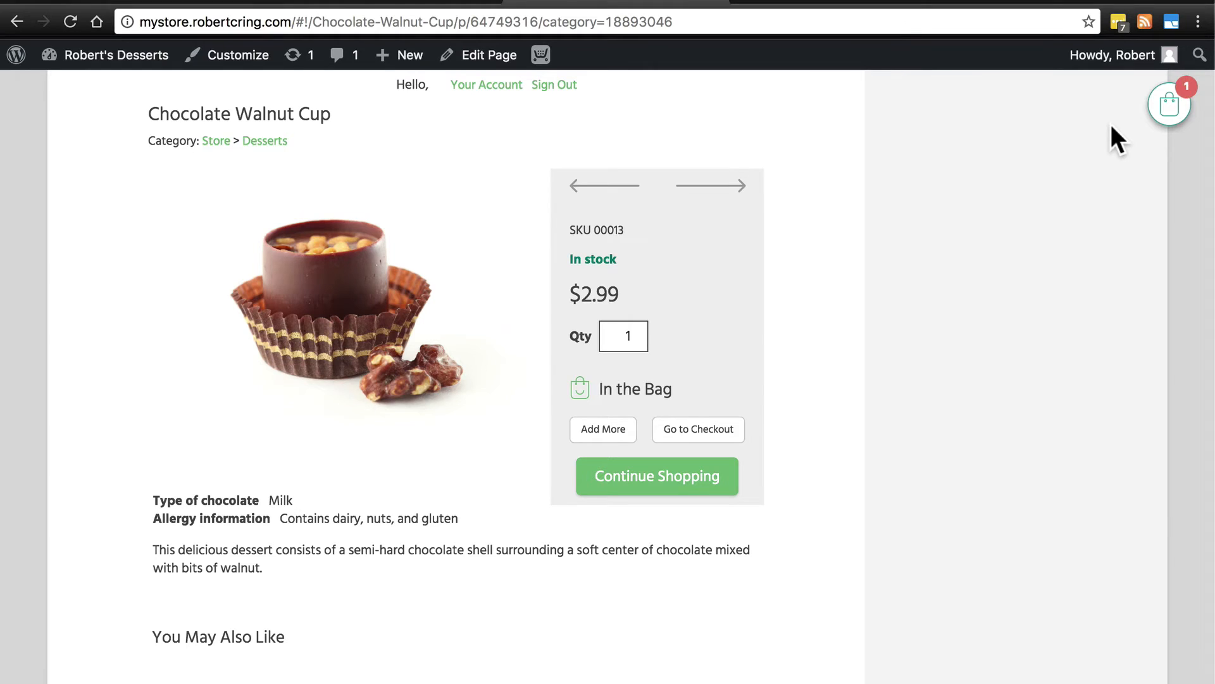
- Check the floating bag icon along the product page, then open the shopping bag from it and clear the bag
scroll(1111, 124, down, 10)
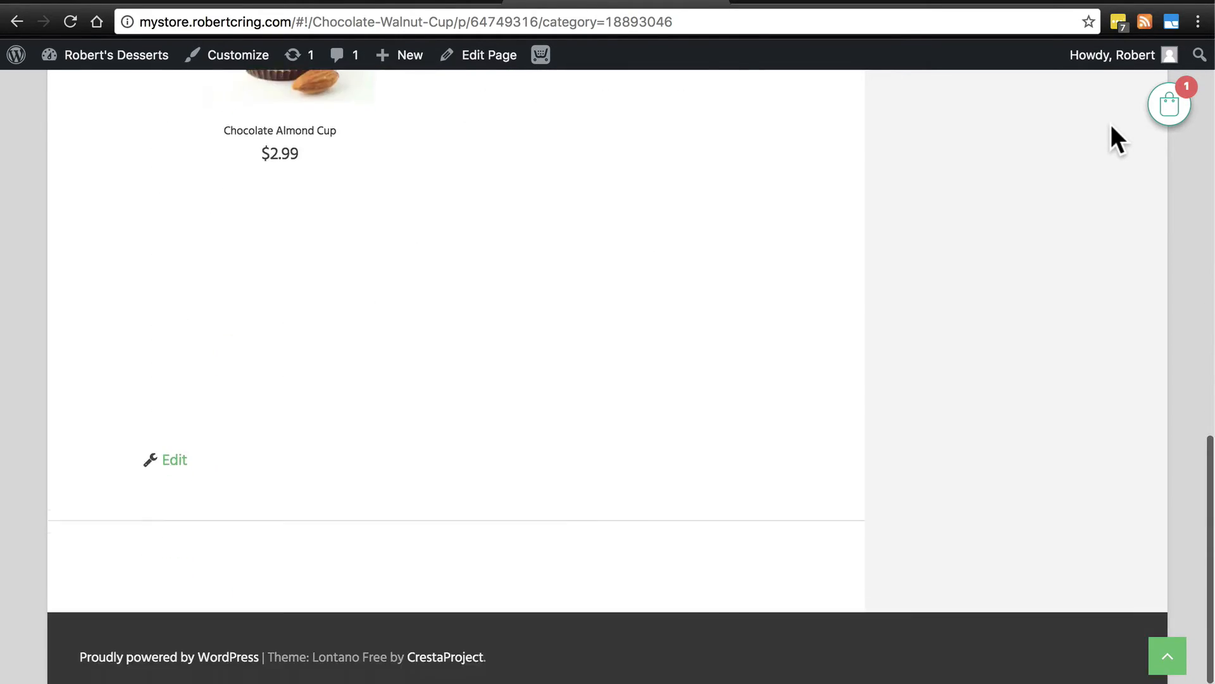
scroll(1111, 124, up, 10)
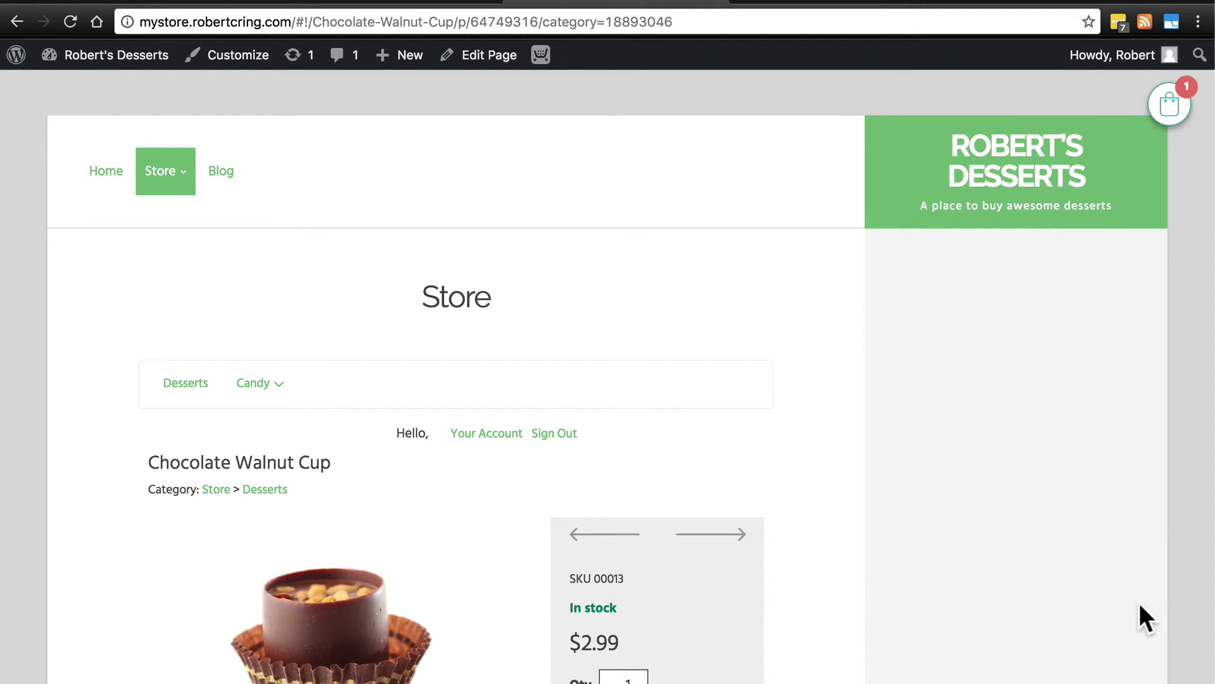
click(1172, 108)
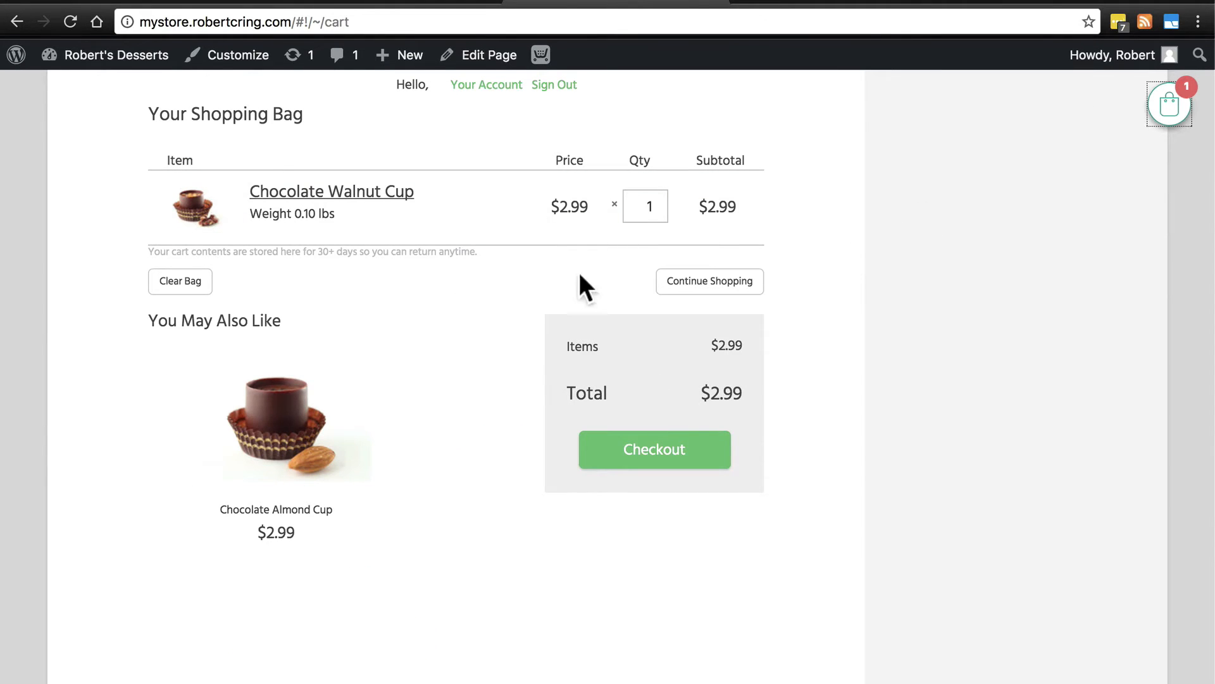
click(172, 288)
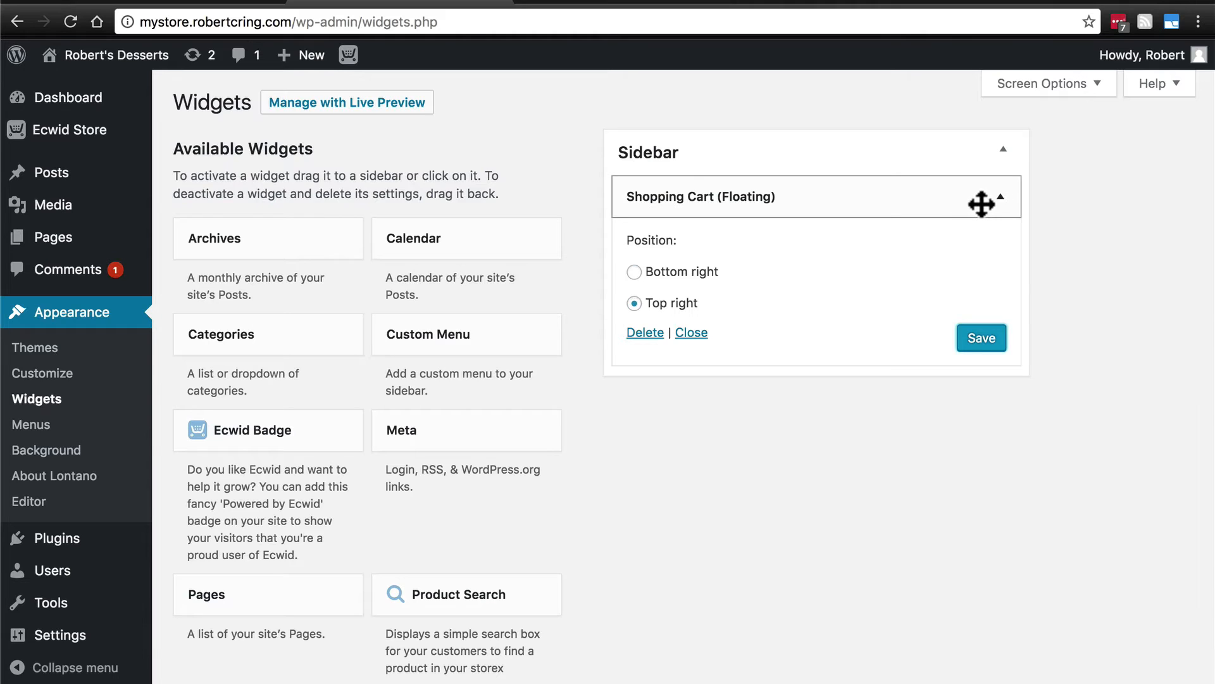
- Replace the Sidebar's Shopping Cart (Floating) widget with the standard Shopping Cart widget and save it
click(979, 201)
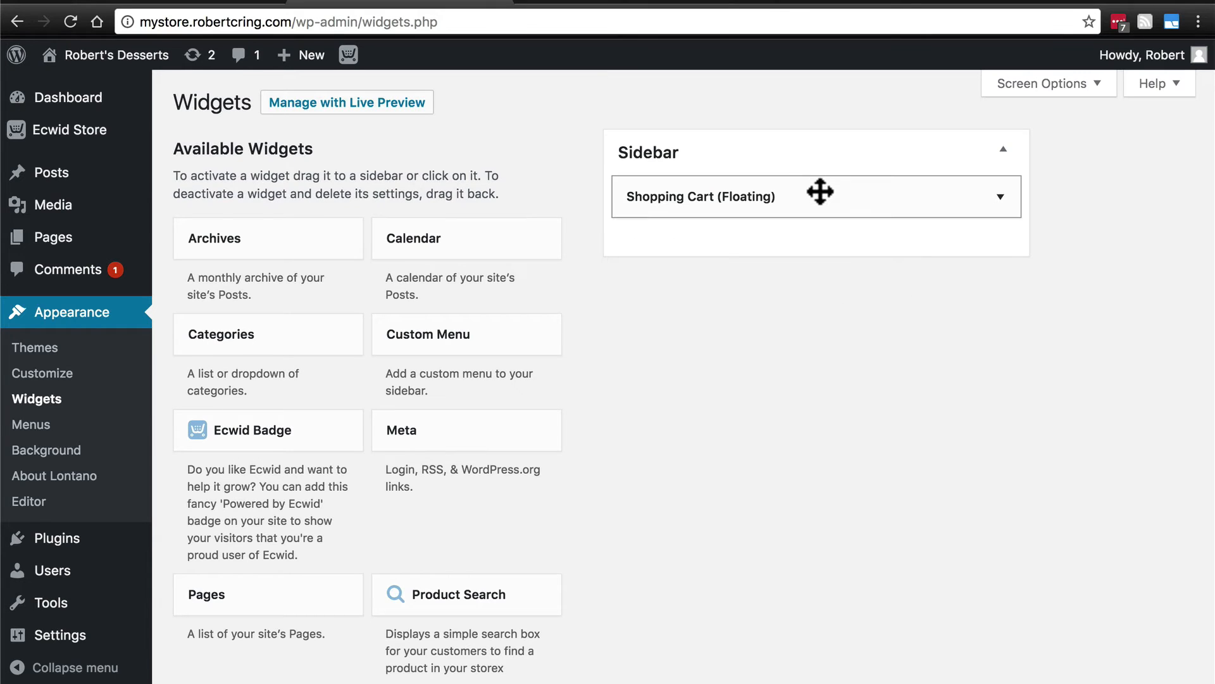
drag(820, 191, 366, 475)
scroll(564, 407, down, 4)
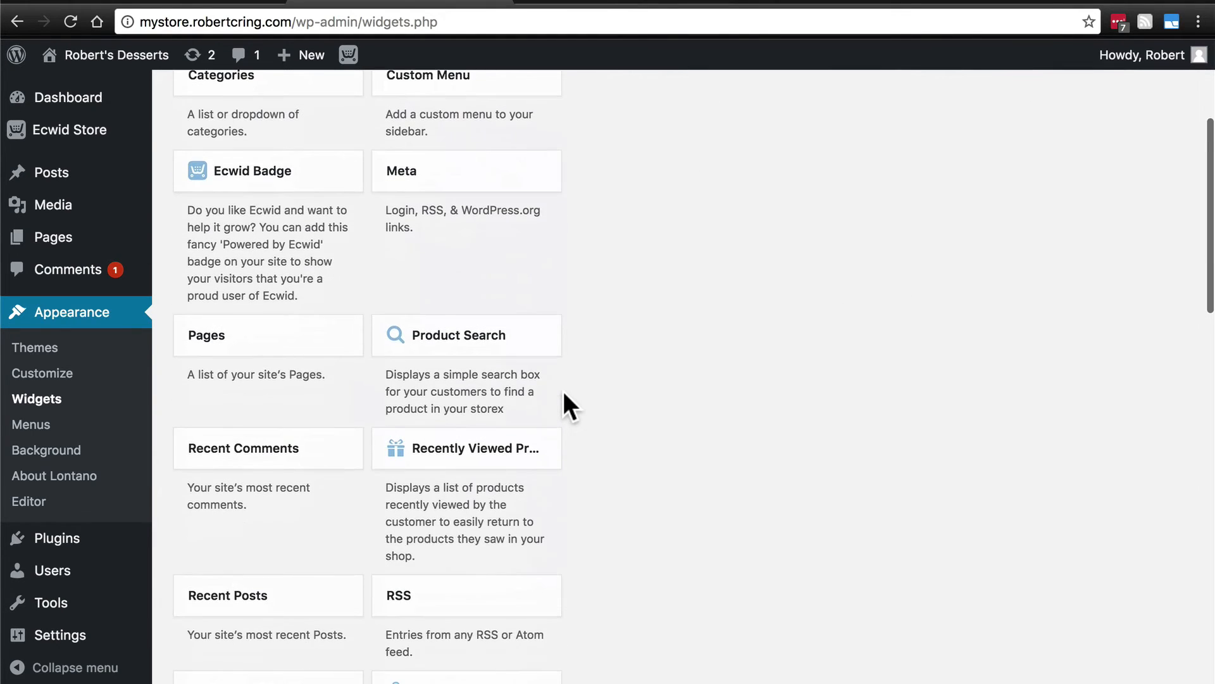
scroll(563, 395, down, 3)
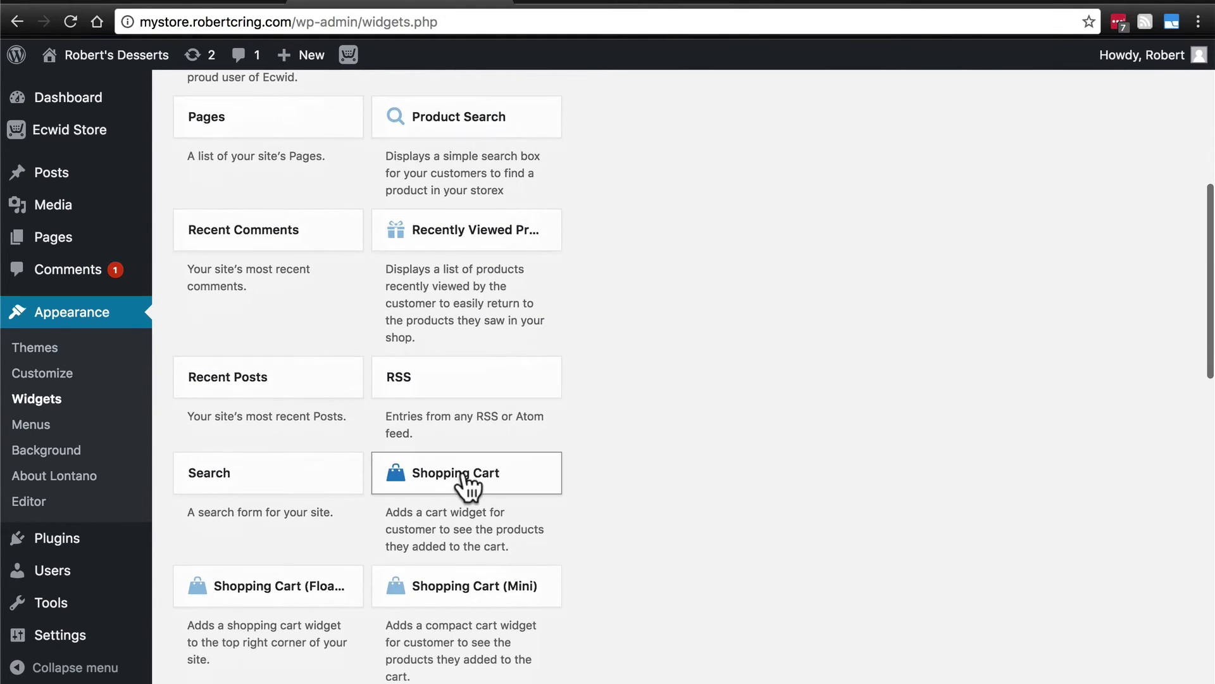
drag(467, 485, 701, 190)
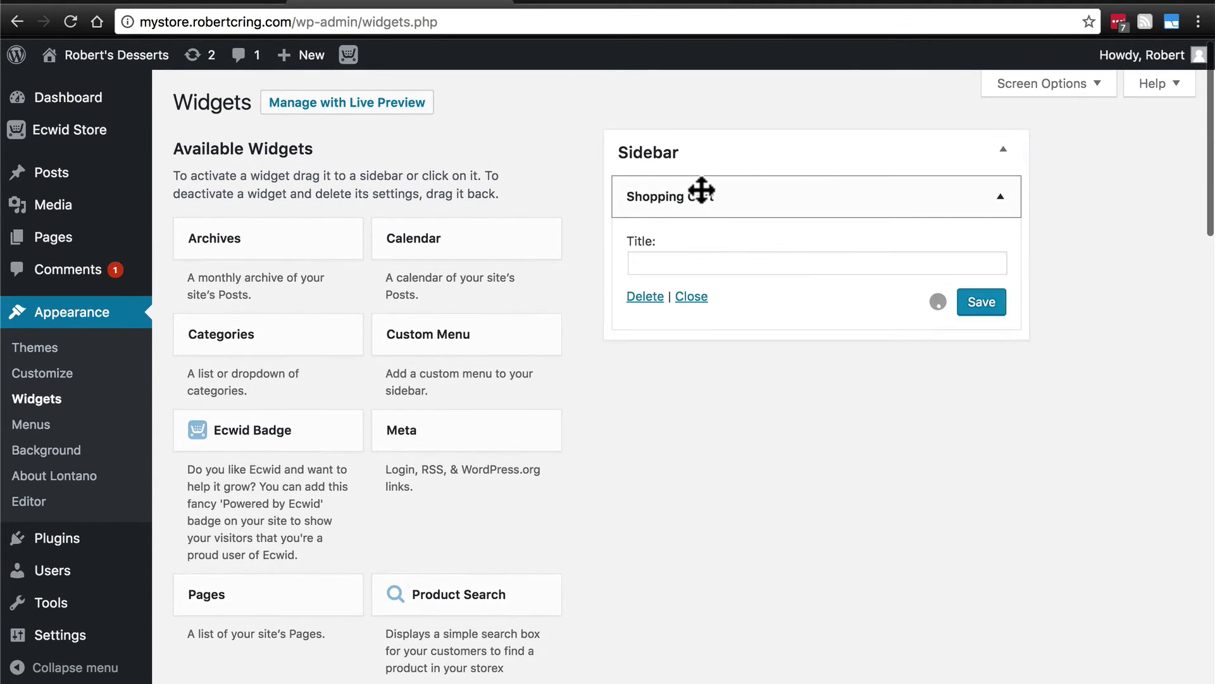
click(981, 307)
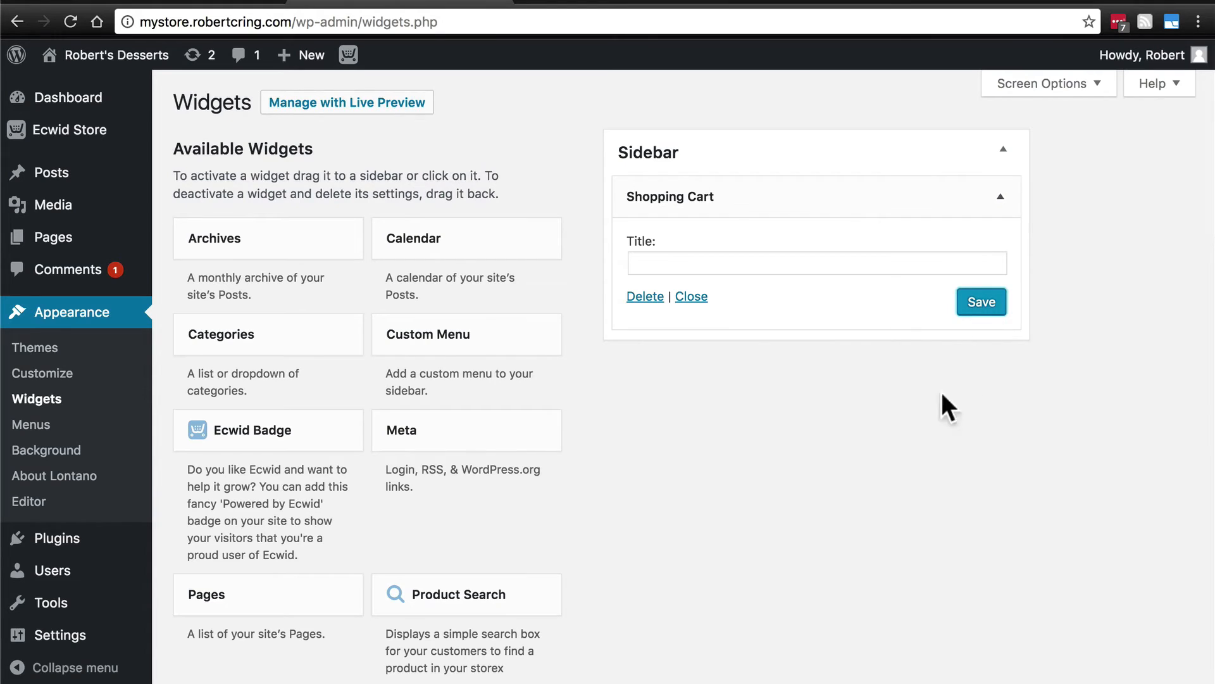
- Add the Recently Viewed Products widget to the Sidebar below the Shopping Cart widget
scroll(599, 372, down, 6)
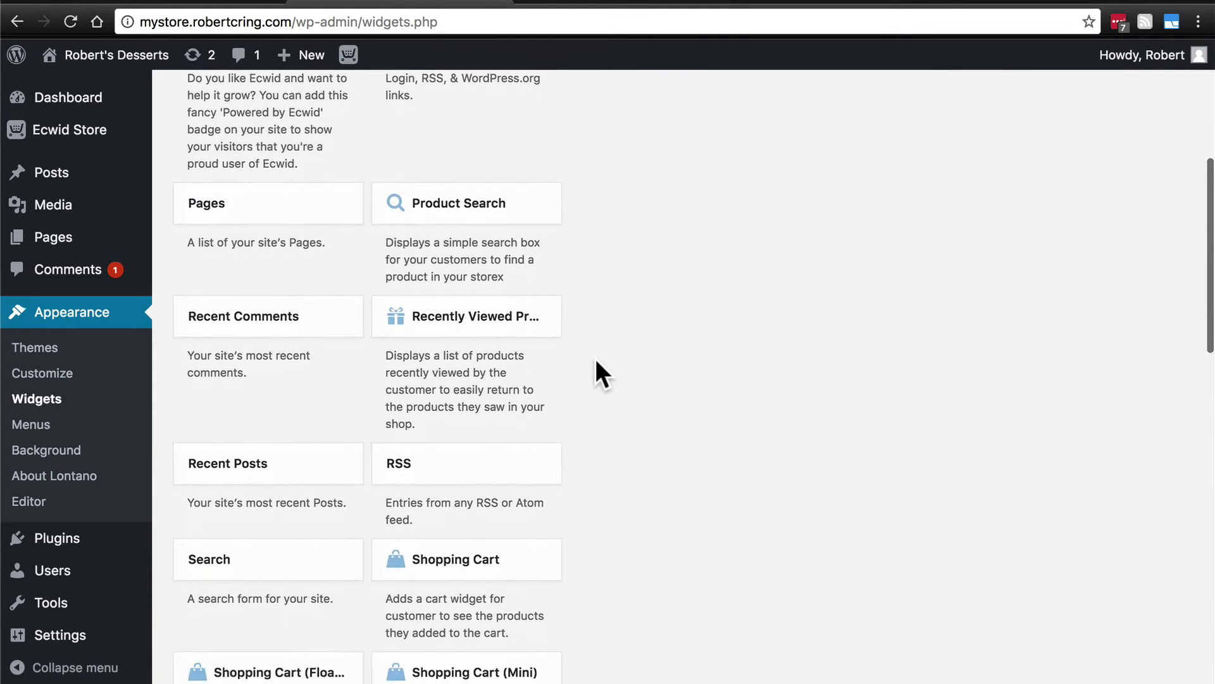
scroll(598, 374, up, 2)
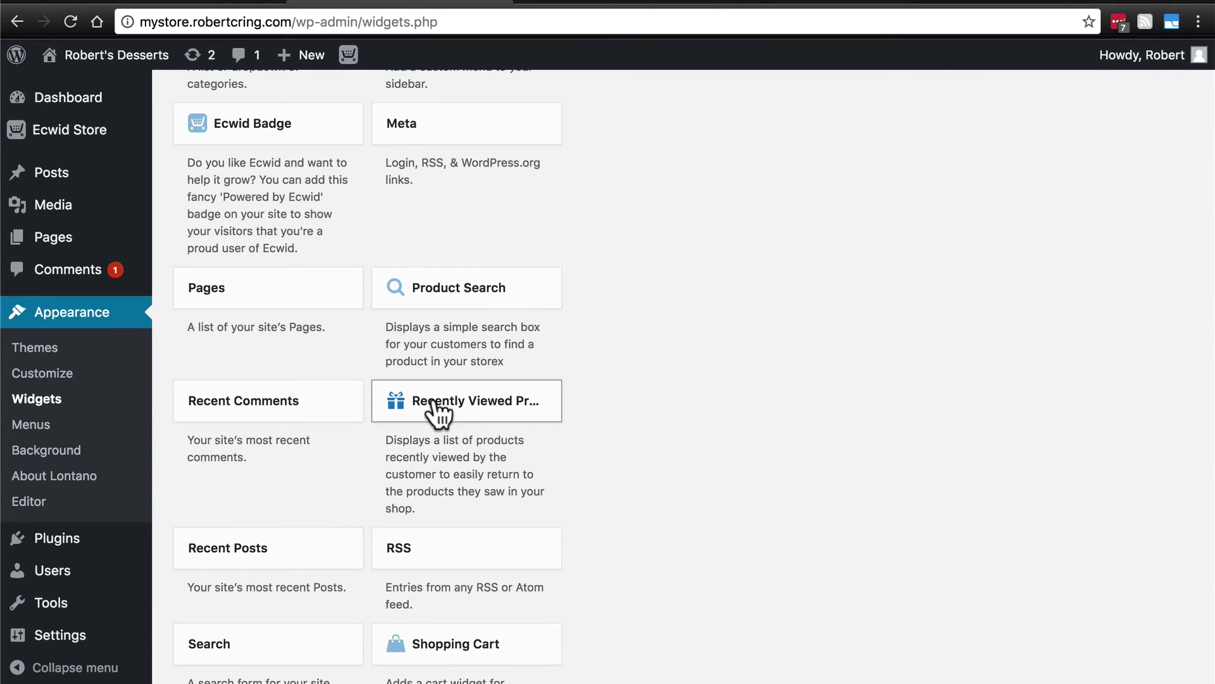
drag(436, 411, 683, 360)
scroll(705, 358, up, 5)
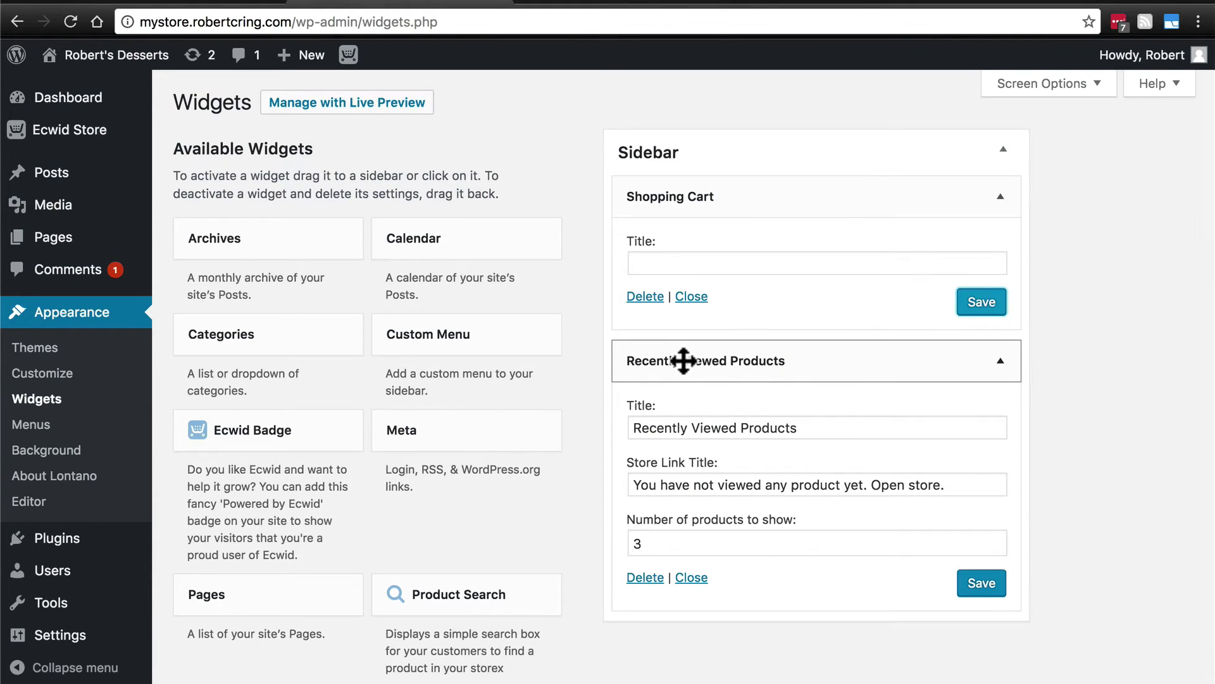
- View the Lollipop product under Candy > Hard candy on the Store page and check the sidebar's Recently Viewed Products list
key(ctrl+Tab)
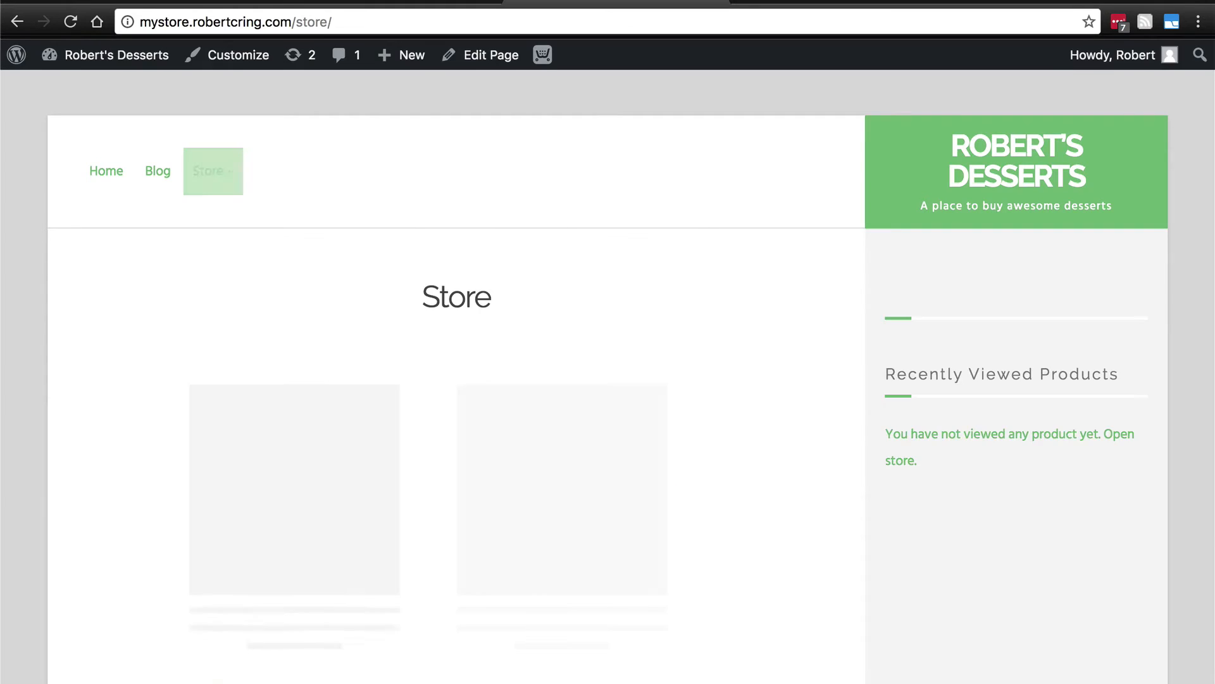
scroll(894, 395, down, 3)
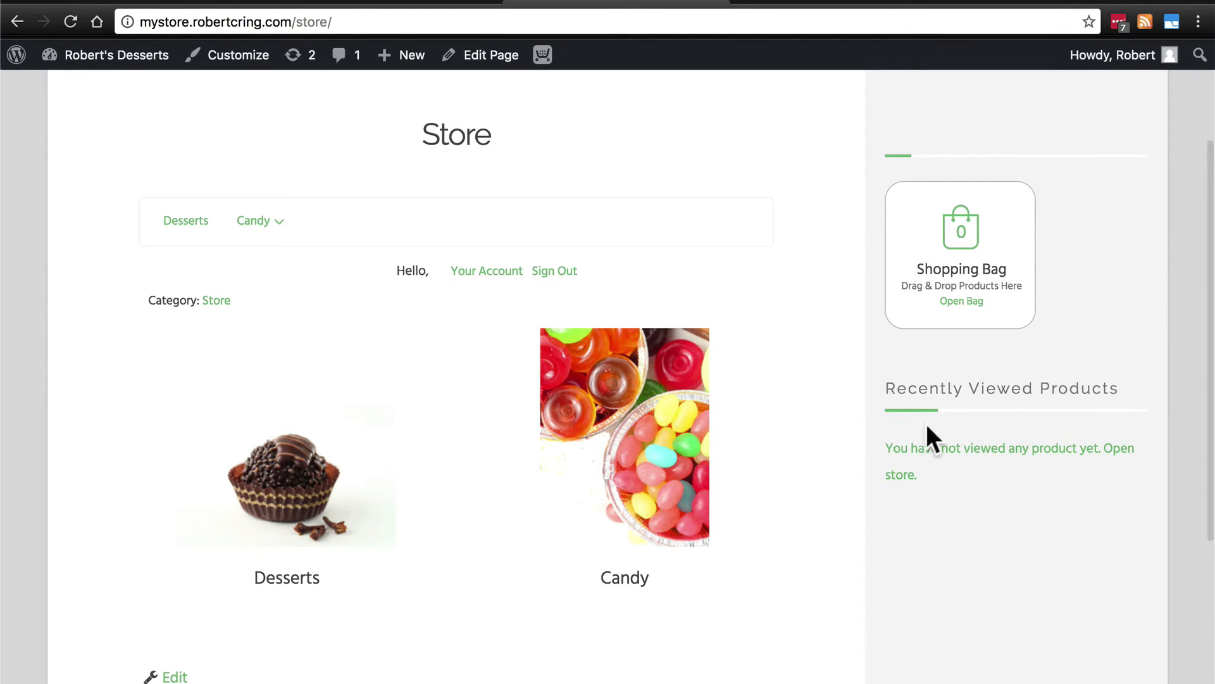
click(583, 407)
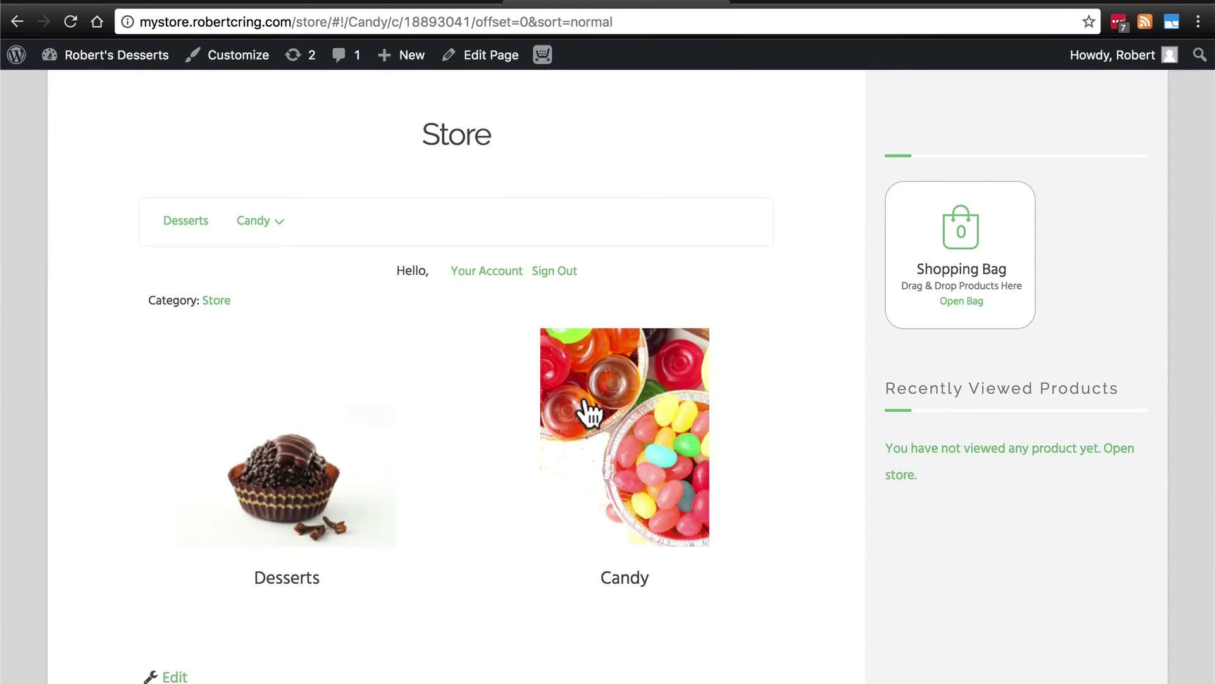
click(613, 368)
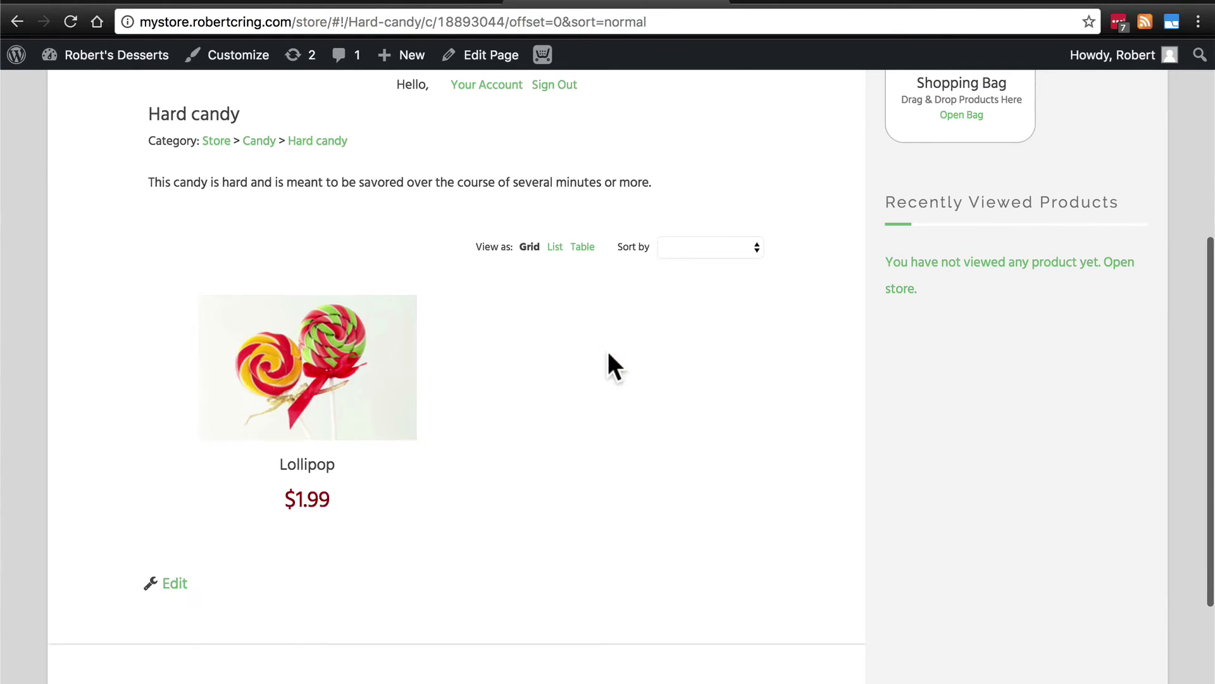
click(413, 374)
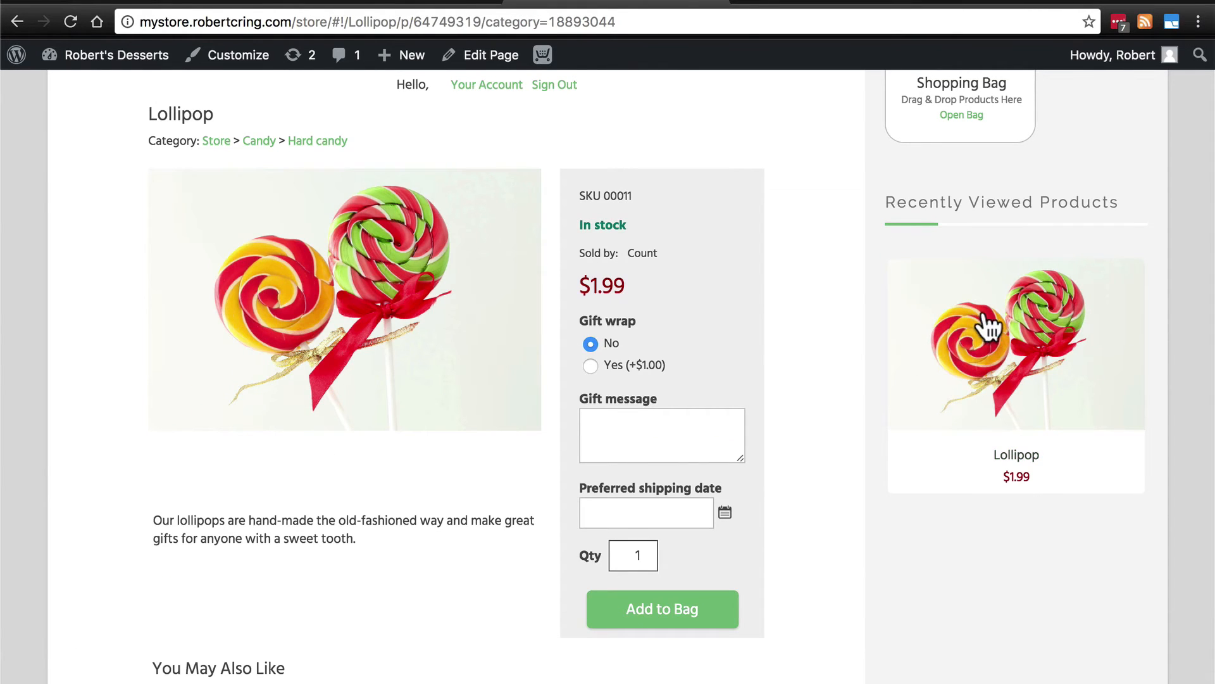
scroll(311, 311, up, 2)
- View the Chocolate Walnut Cup in the Desserts category, return to the category and examine the Recently Viewed Products list
click(216, 230)
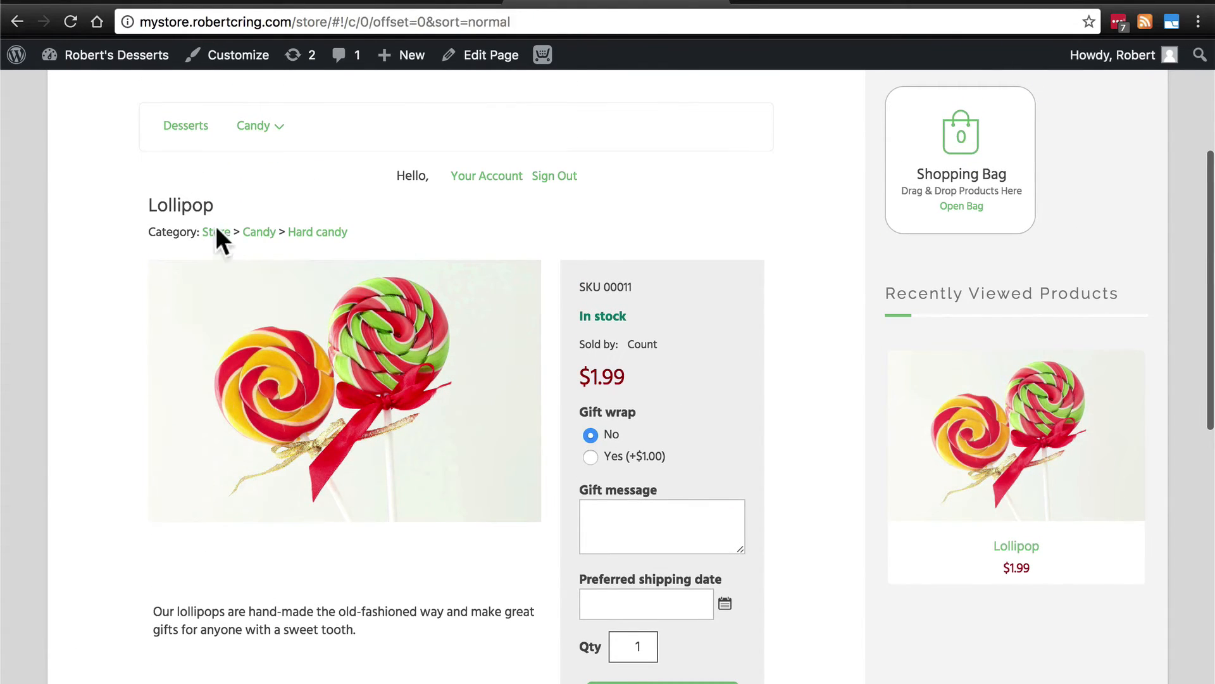
click(317, 293)
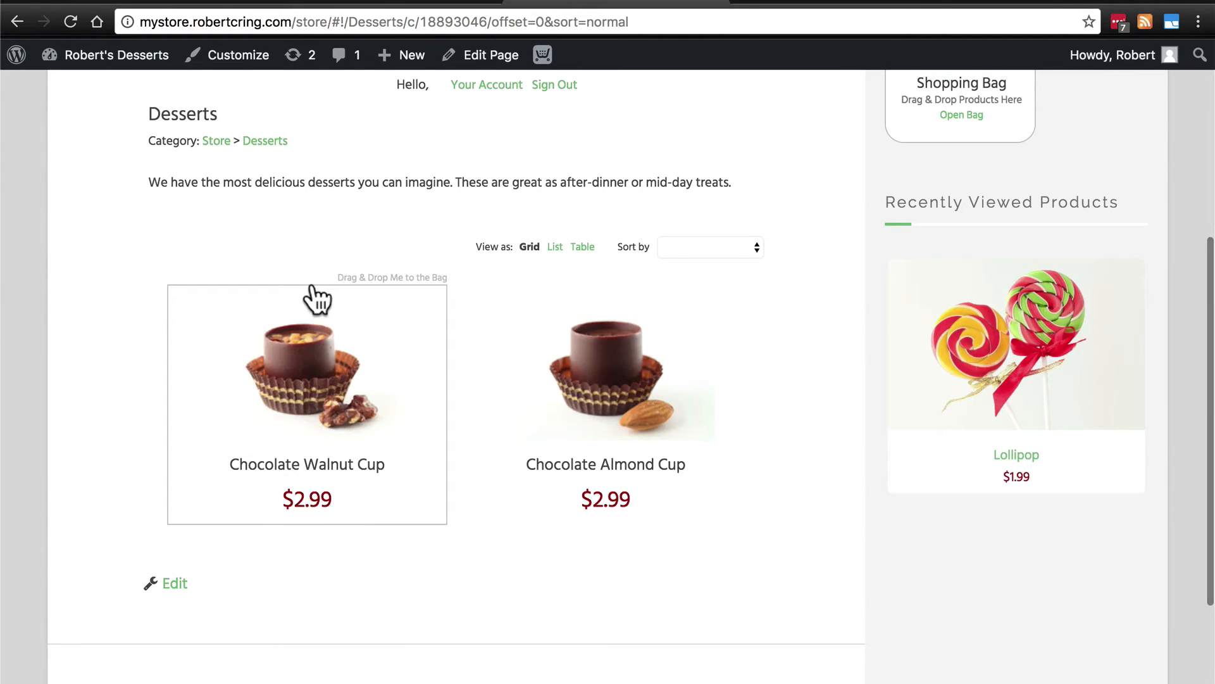
click(352, 384)
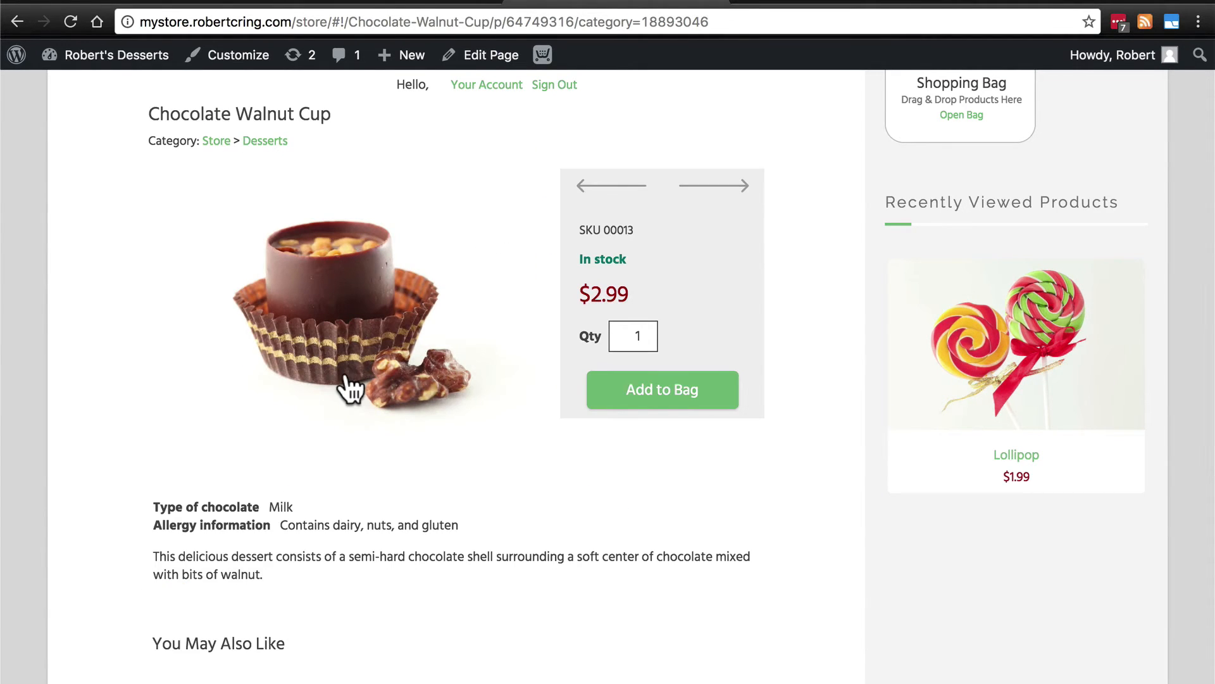
click(293, 326)
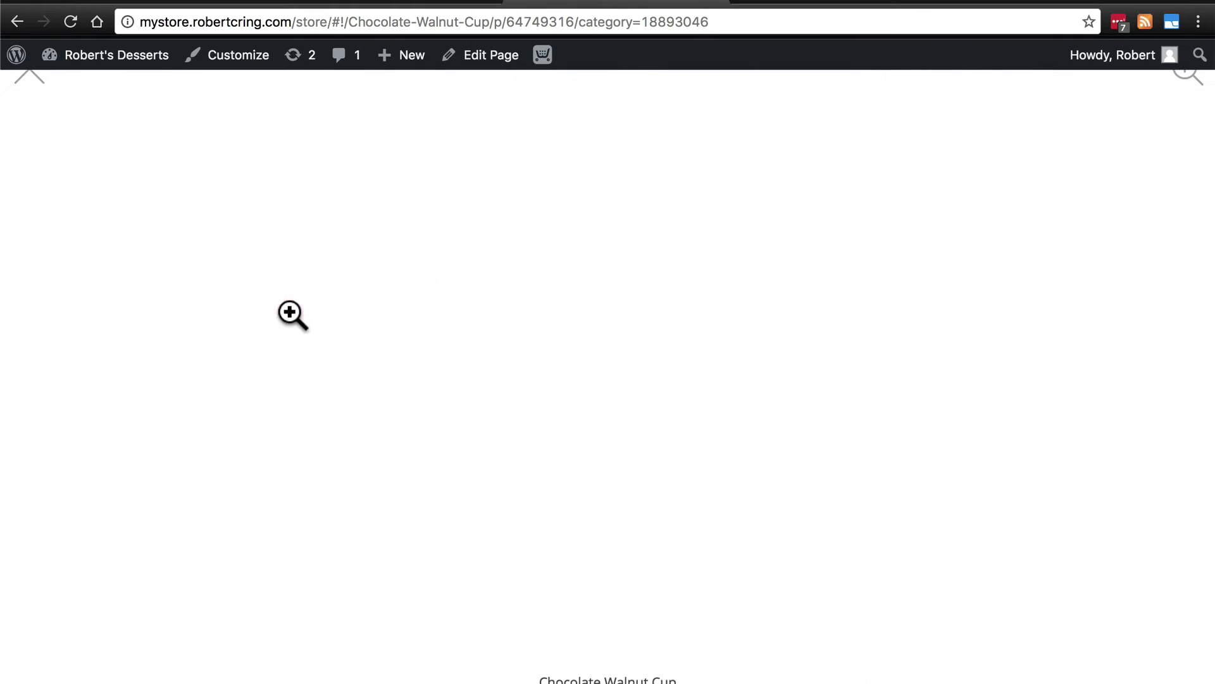
click(18, 23)
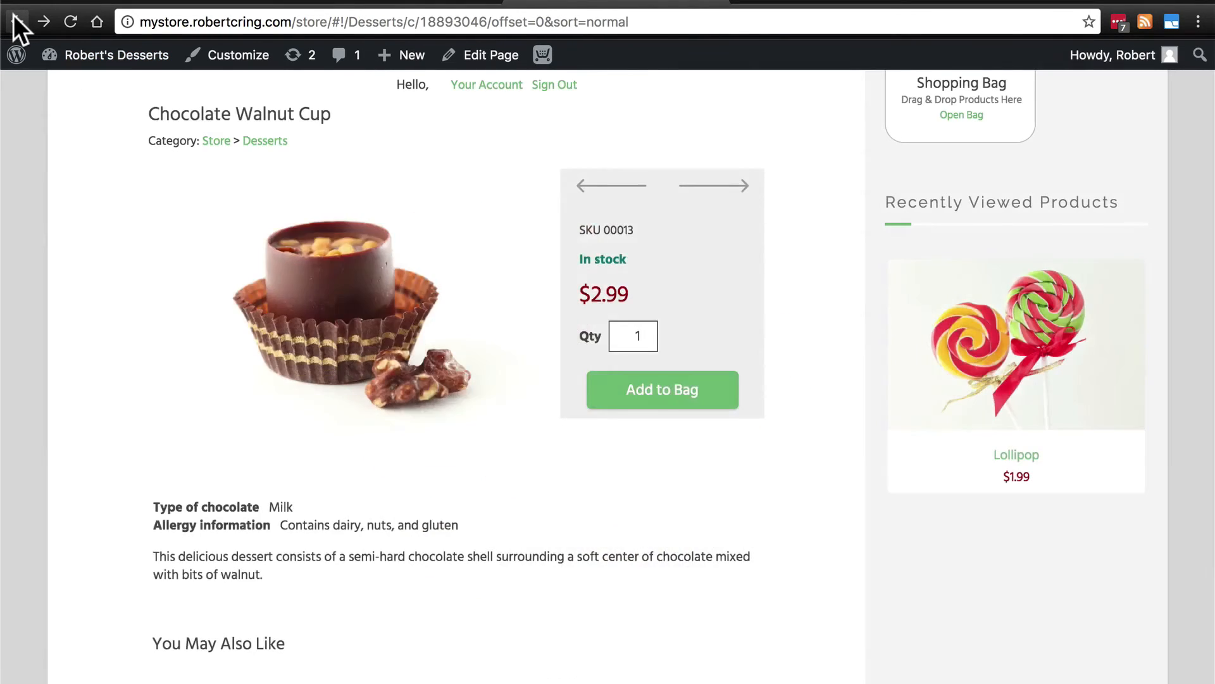
scroll(1014, 297, down, 2)
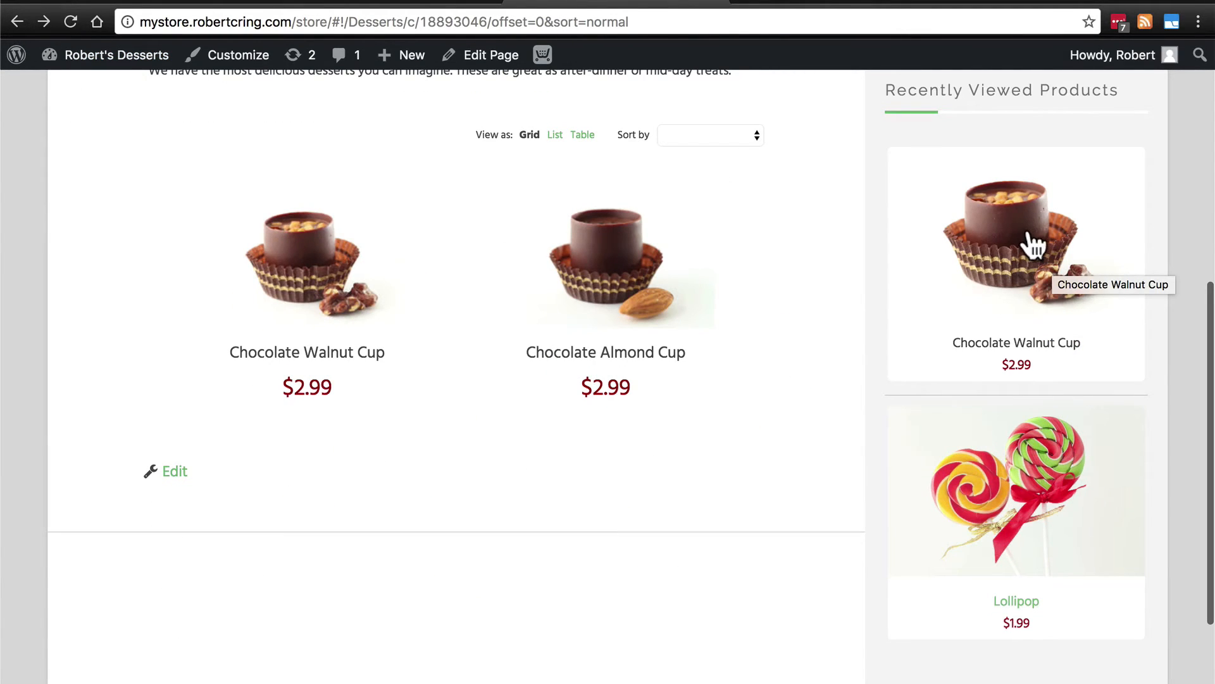
scroll(930, 303, up, 2)
scroll(930, 304, down, 2)
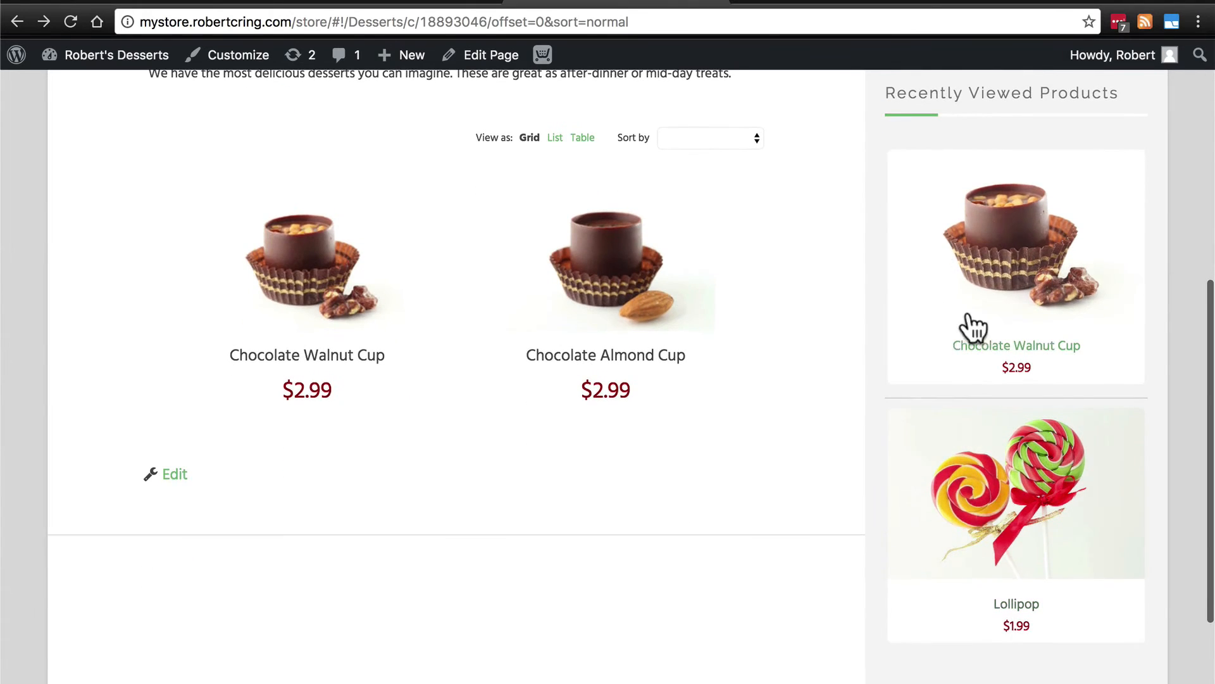
- Add the Store Root Categories widget to the Sidebar between the Shopping Cart and Recently Viewed Products widgets
scroll(962, 383, up, 1)
scroll(962, 386, up, 6)
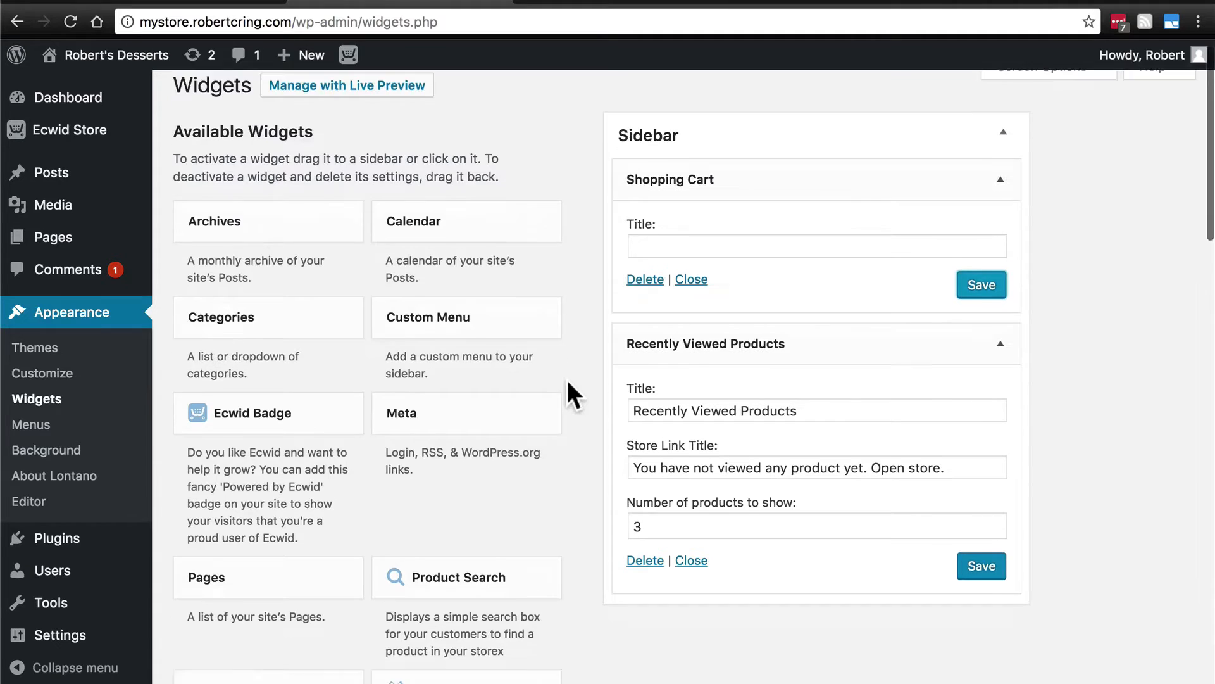
scroll(567, 378, down, 6)
scroll(567, 380, down, 6)
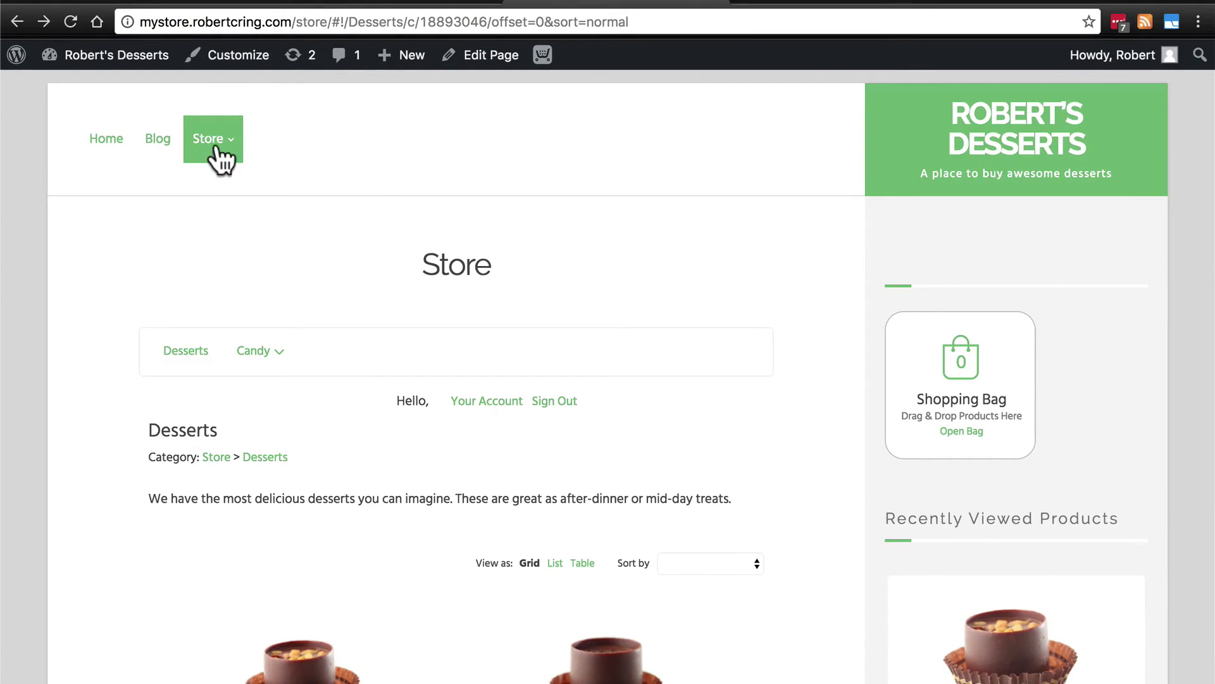
mouse_move(224, 147)
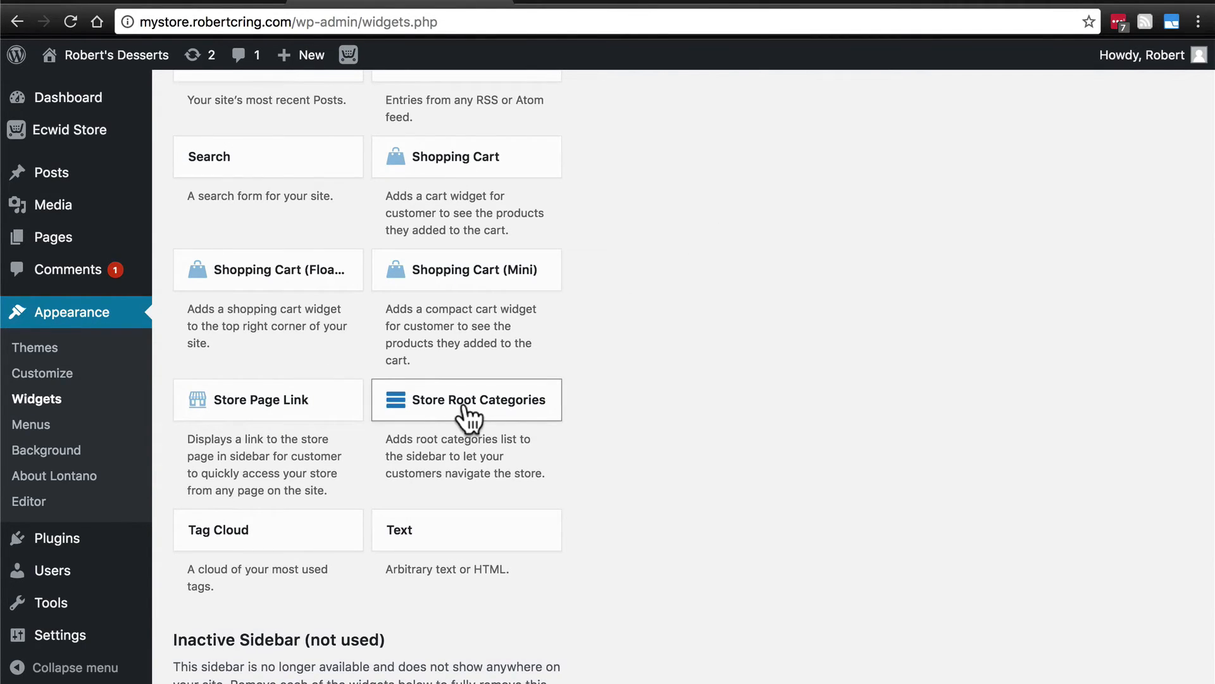
drag(467, 415, 714, 359)
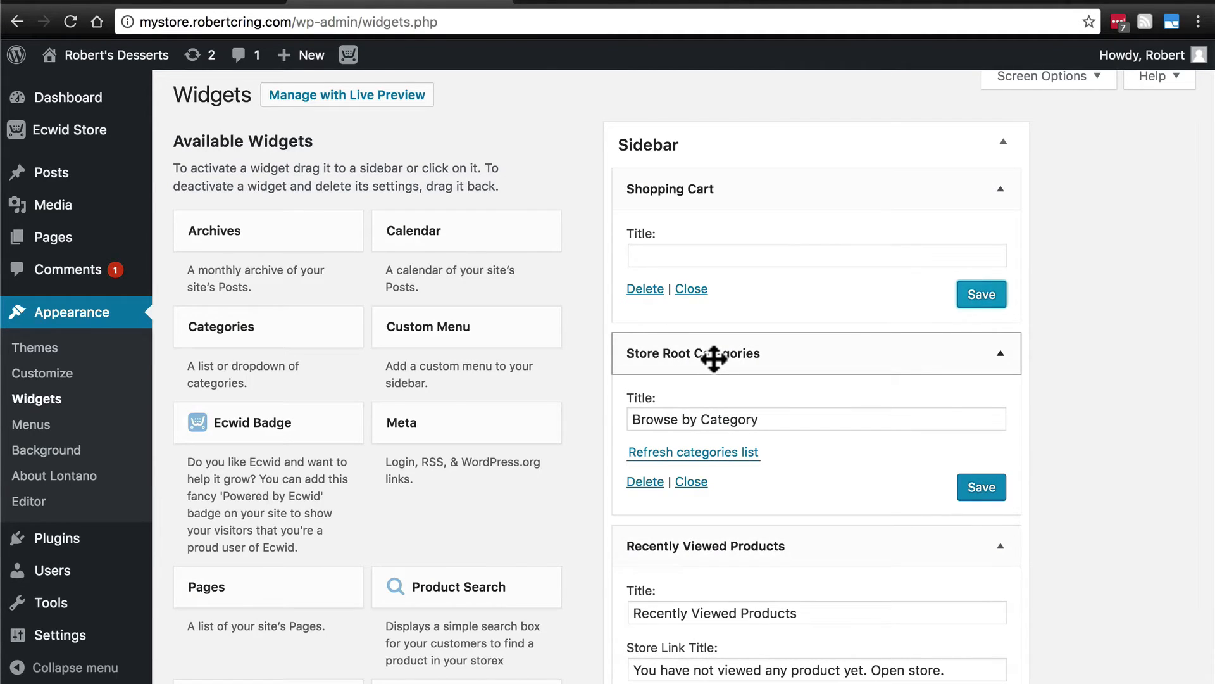
- Reload the Store page and compare the sidebar's Browse by Category list with the store's own category menu
click(617, 2)
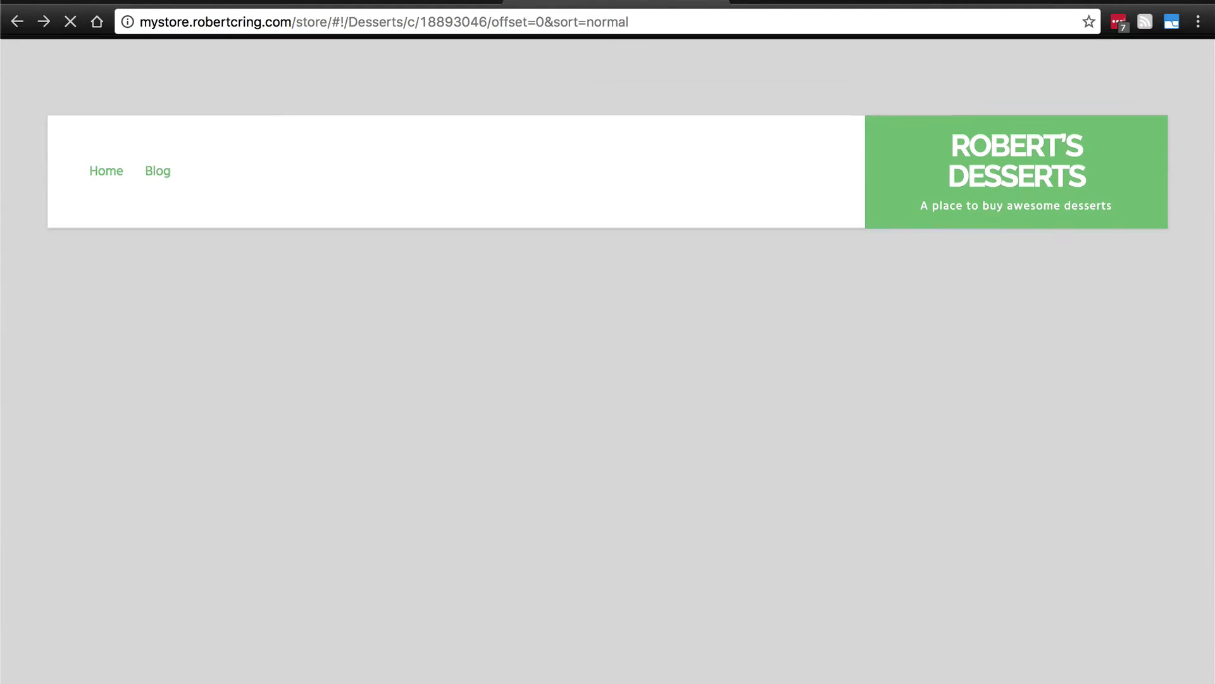
scroll(981, 374, up, 3)
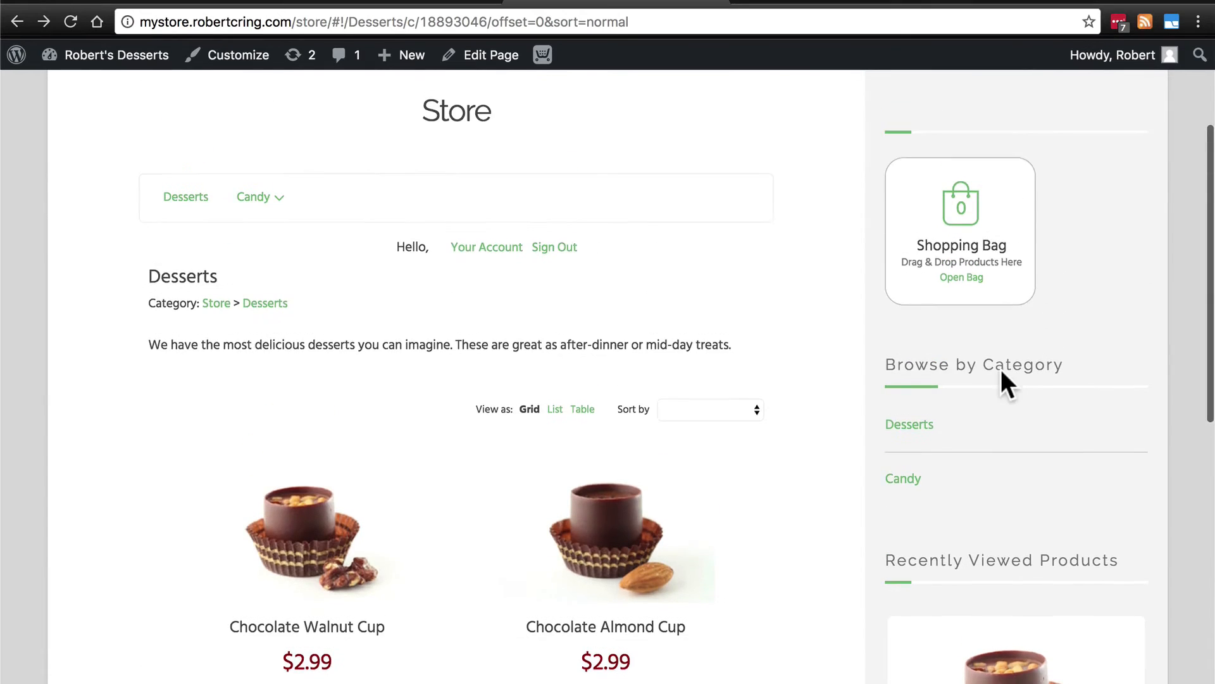
scroll(1009, 401, up, 1)
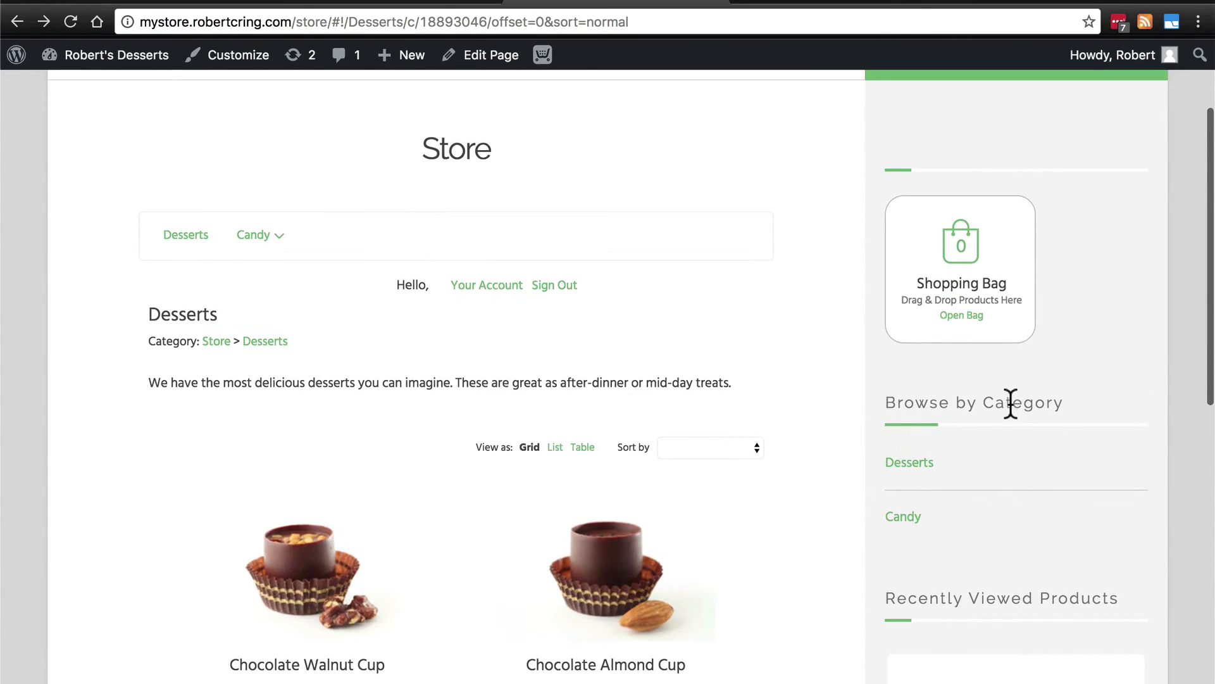
scroll(976, 442, up, 2)
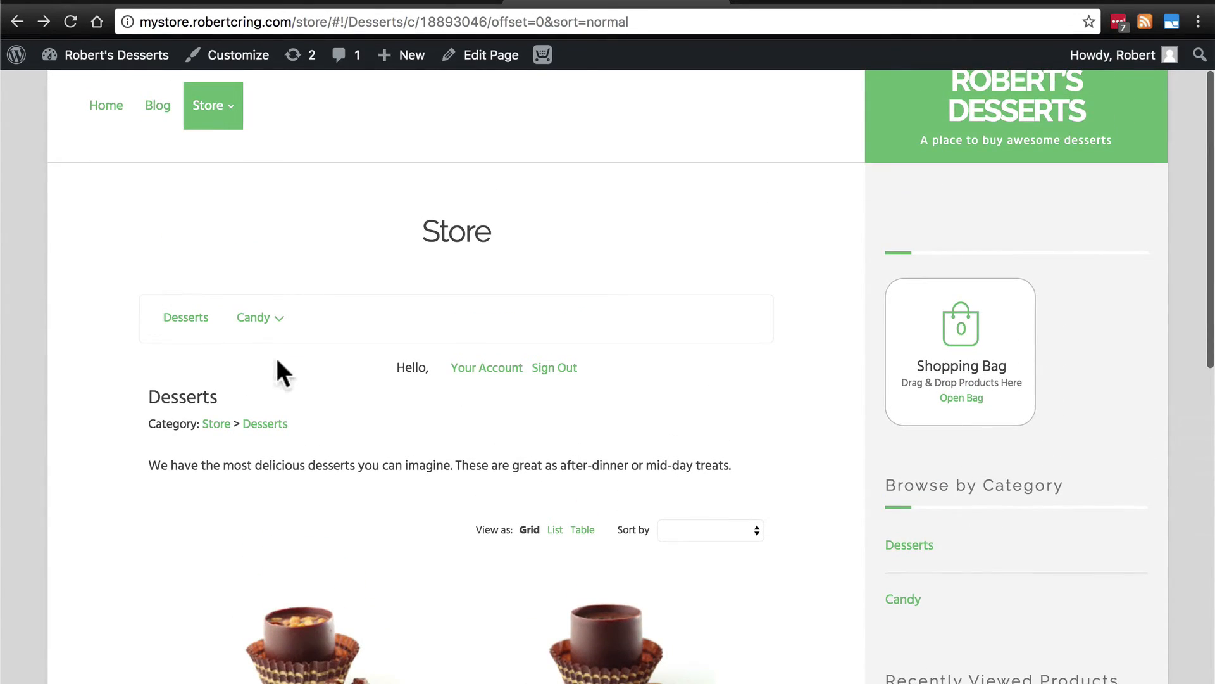
mouse_move(282, 326)
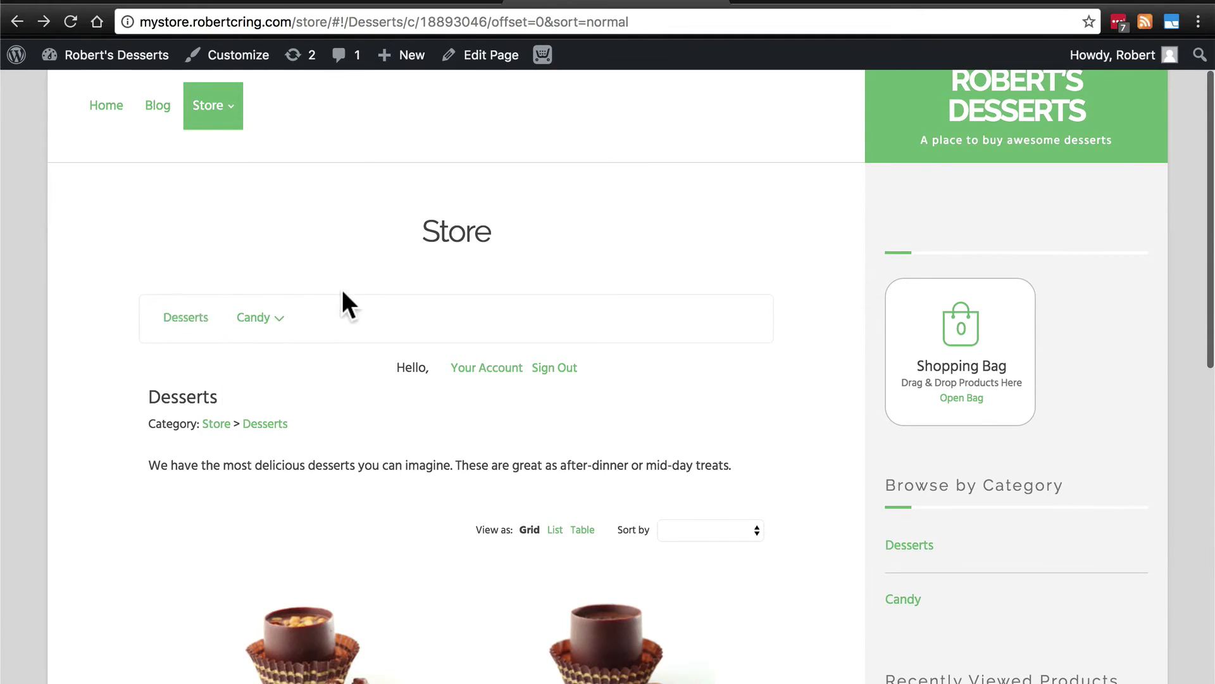
- Go to the Home page and open the Desserts category through the sidebar's Browse by Category list
scroll(125, 228, up, 1)
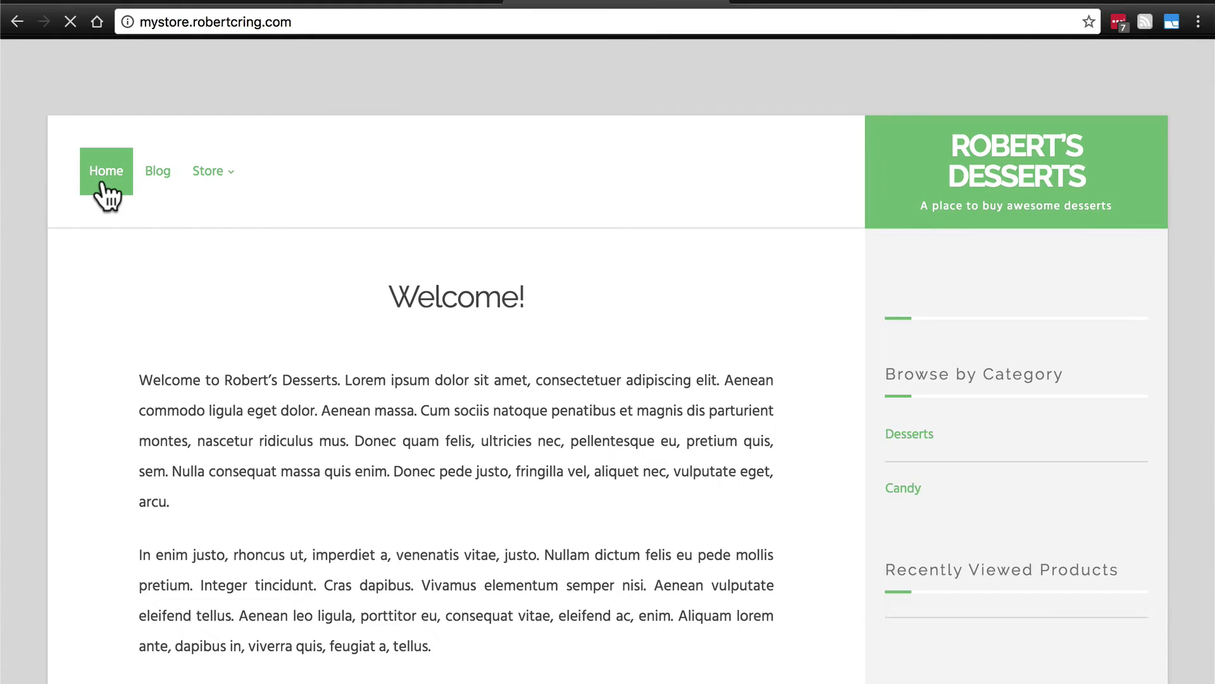
scroll(800, 323, down, 1)
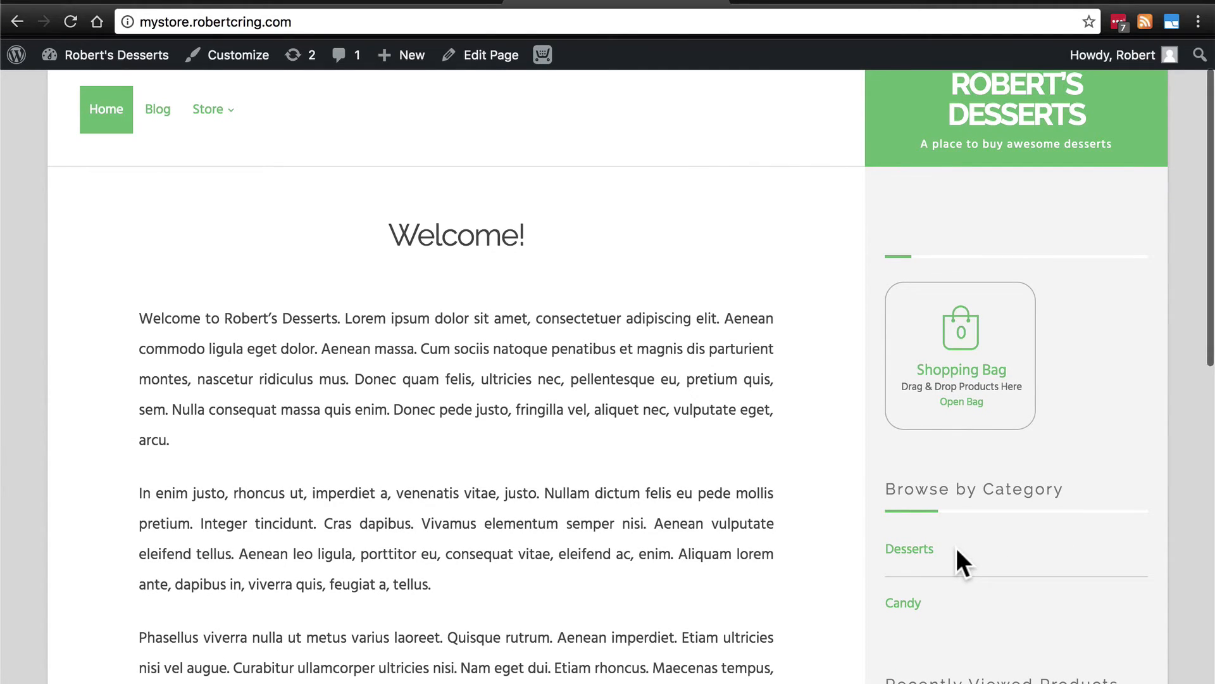
click(916, 550)
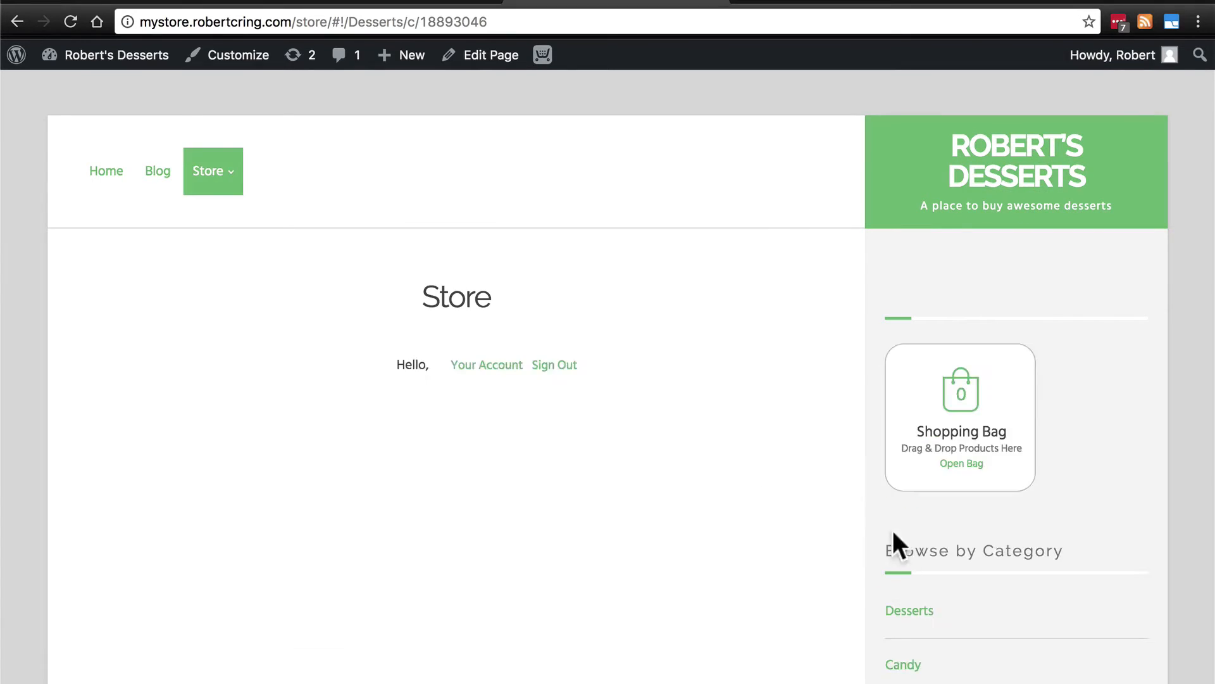
scroll(348, 550, down, 5)
scroll(827, 419, up, 1)
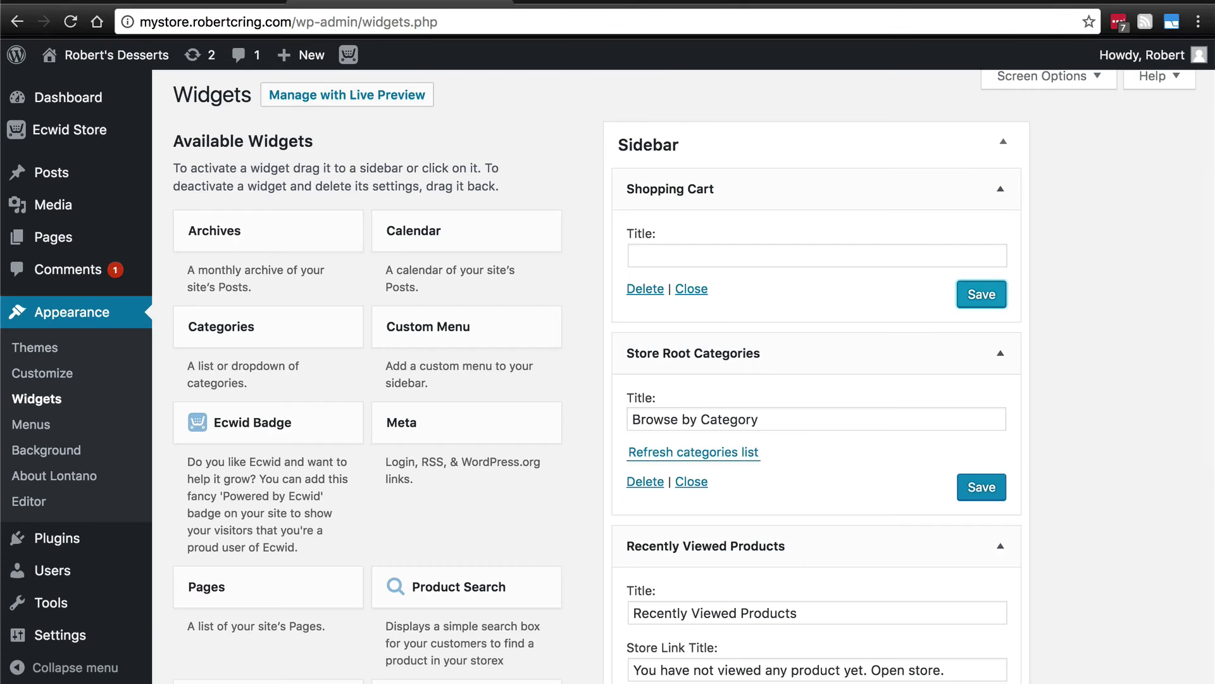
- Remove the Store Root Categories widget from the Sidebar and add the Ecwid Badge widget below Recently Viewed Products
drag(782, 344, 439, 488)
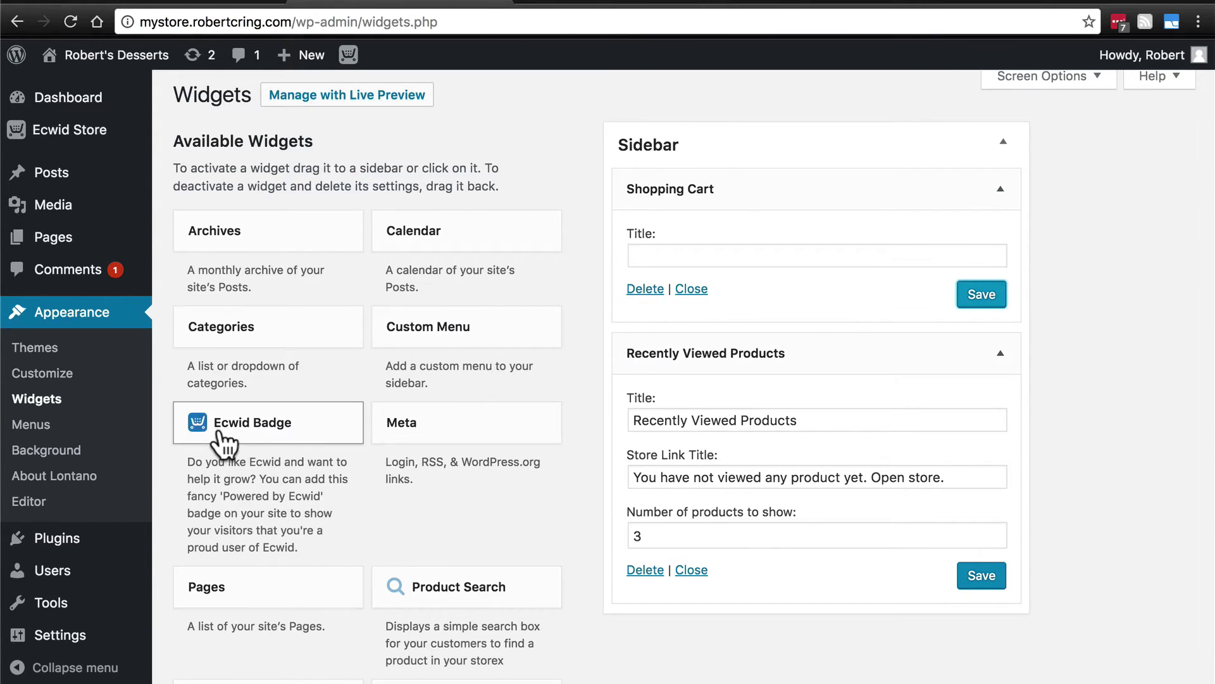
drag(218, 440, 665, 640)
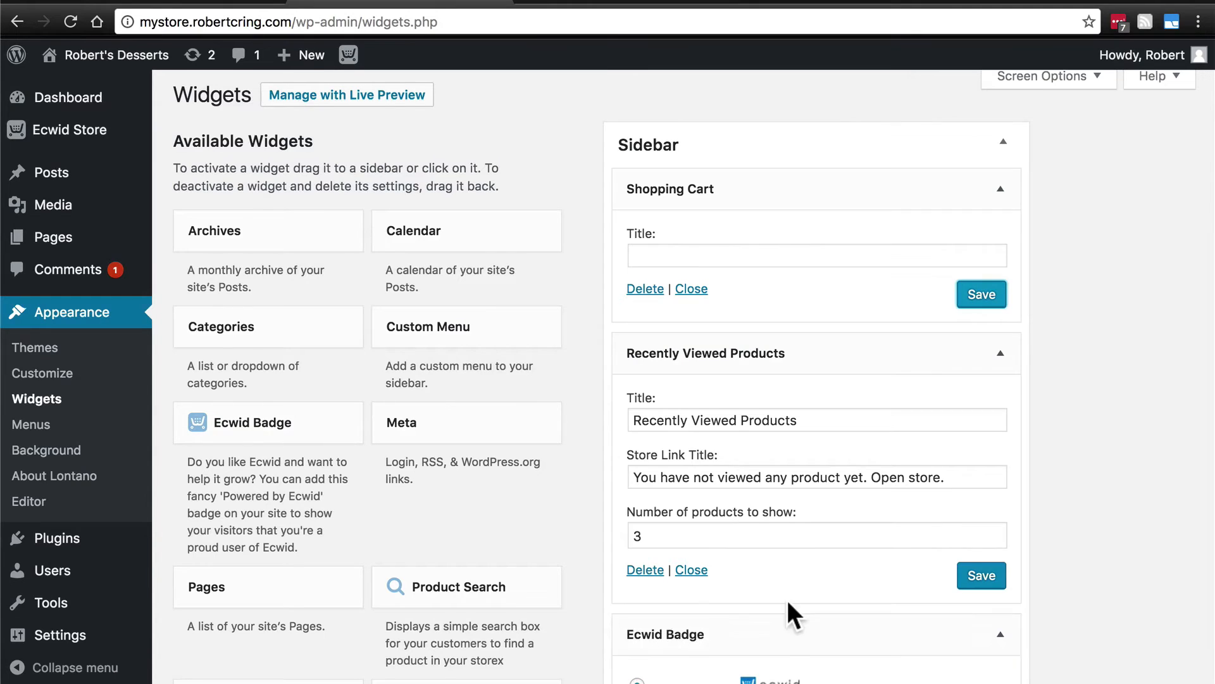
- Choose the blue "Proud user of ecwid" badge for the Ecwid Badge widget and save it
scroll(788, 599, down, 6)
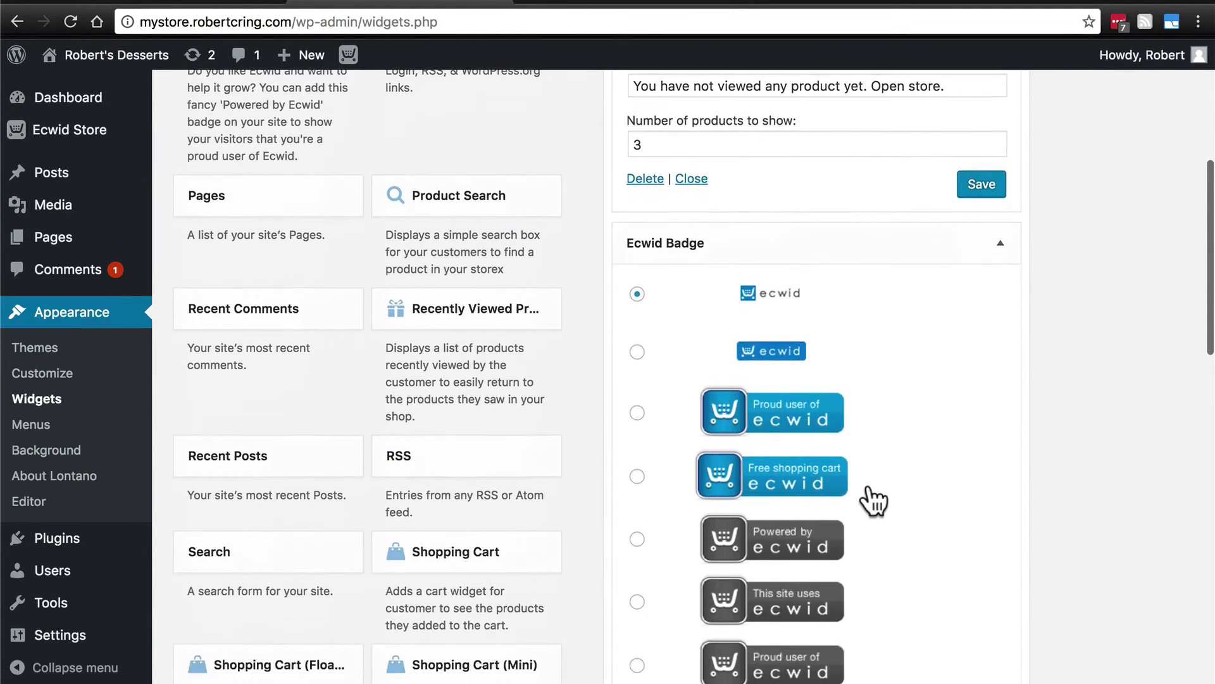
scroll(874, 500, down, 3)
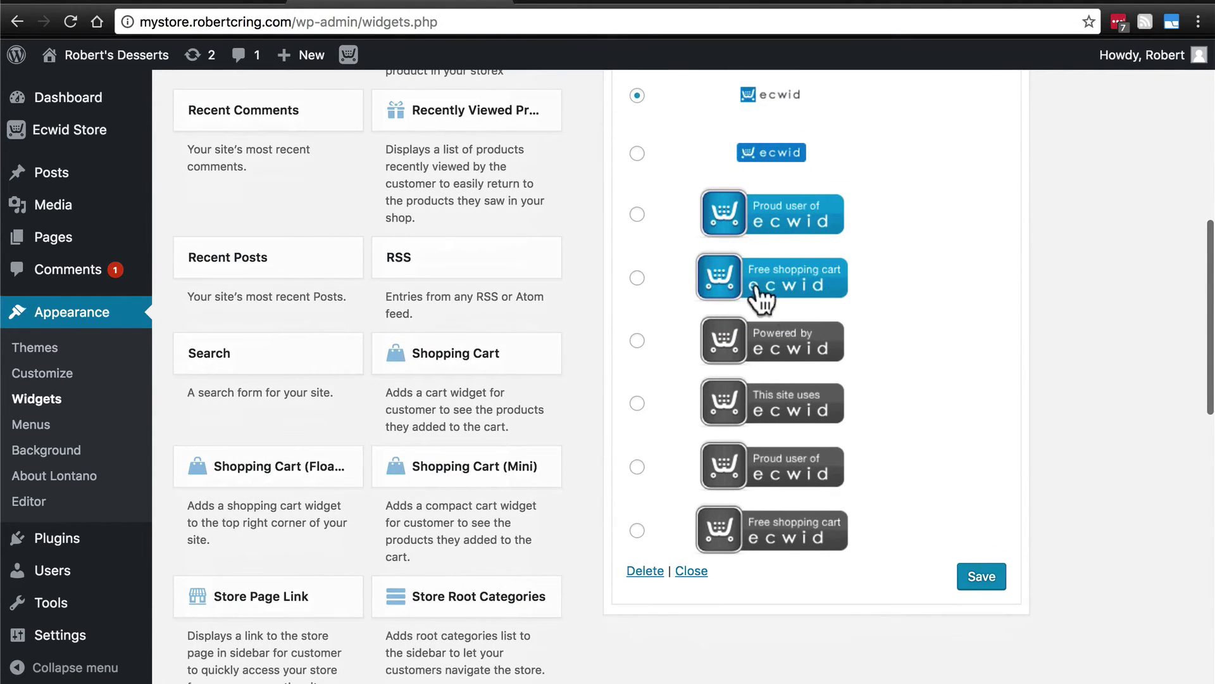
scroll(915, 316, up, 1)
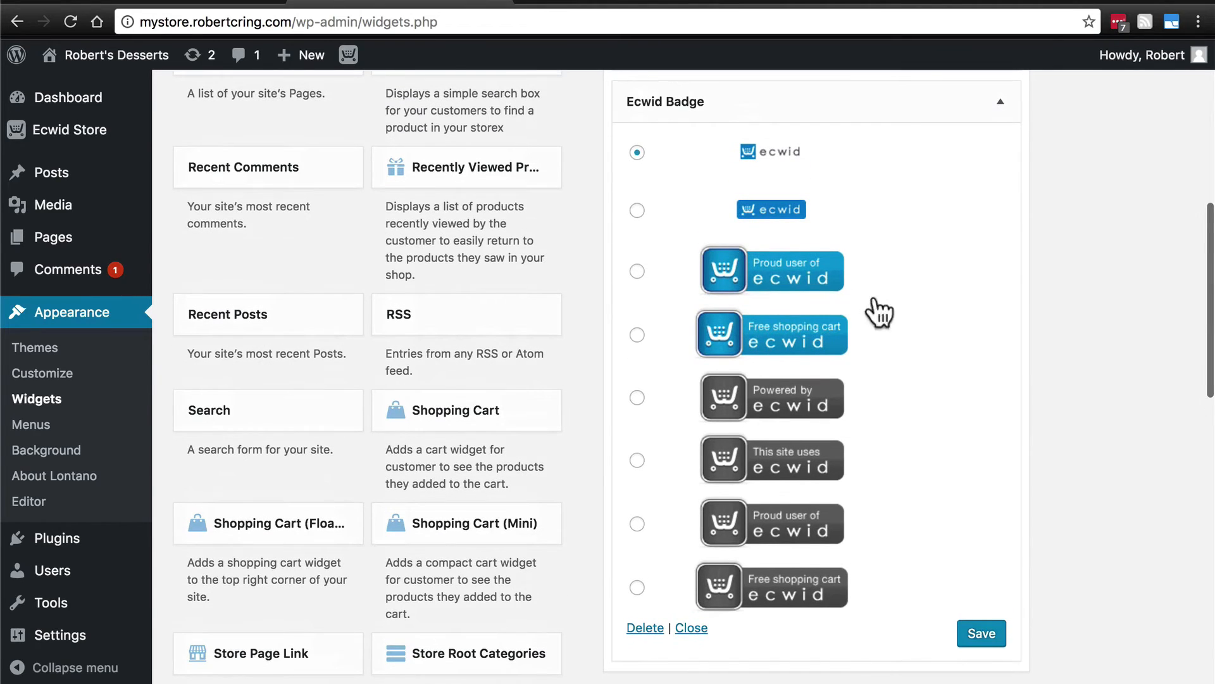
click(638, 270)
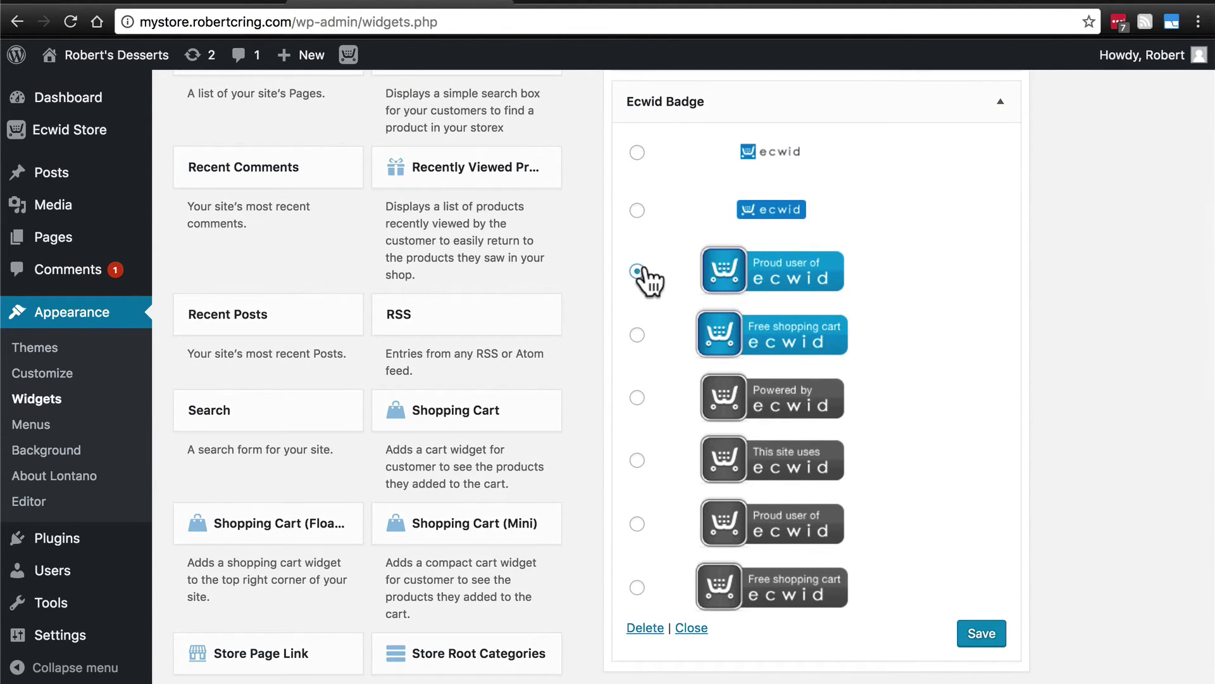
click(988, 635)
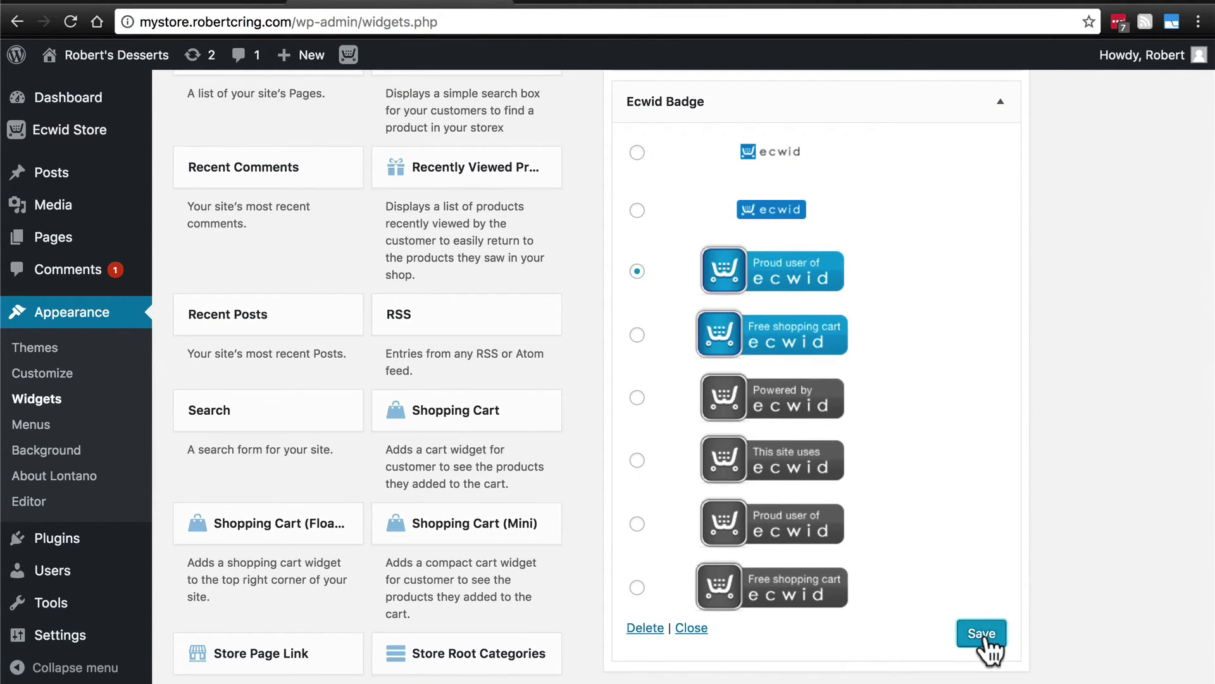
- Reload the store's Desserts page and check the Ecwid badge at the end of the sidebar
click(561, 5)
key(super+r)
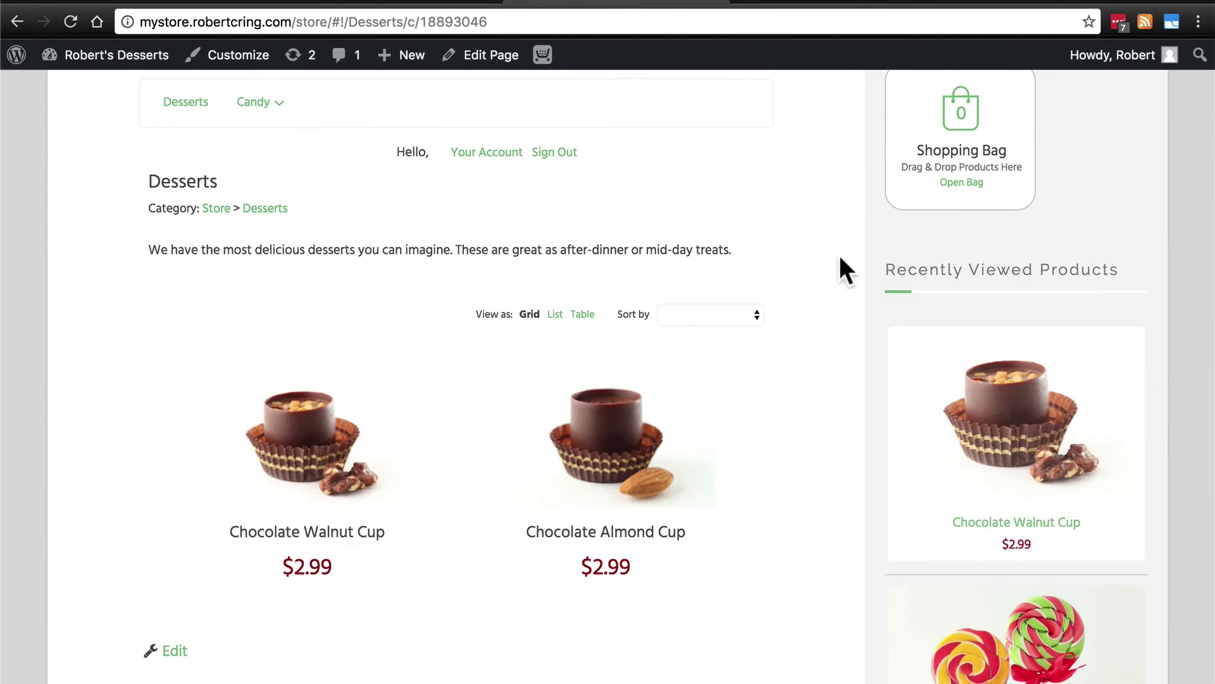
scroll(839, 256, down, 7)
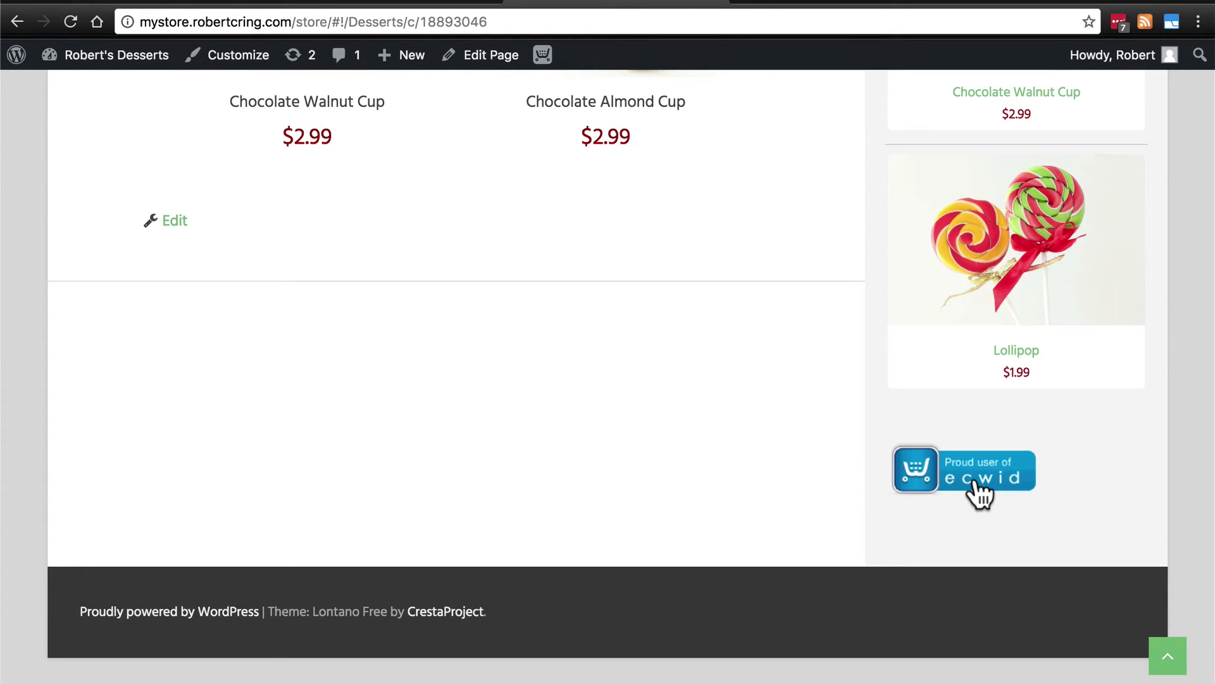
scroll(825, 570, up, 10)
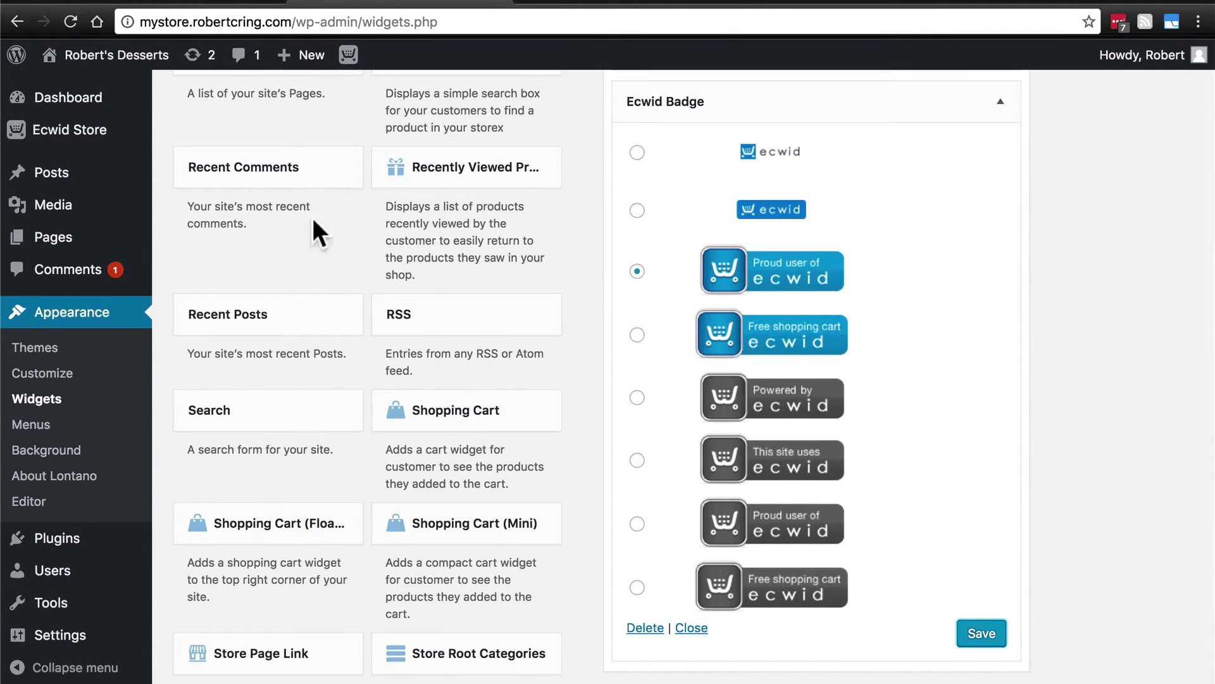
- Edit the Store page to enable Show search and Show minicart in its store elements, and update the page
scroll(60, 256, up, 3)
click(59, 248)
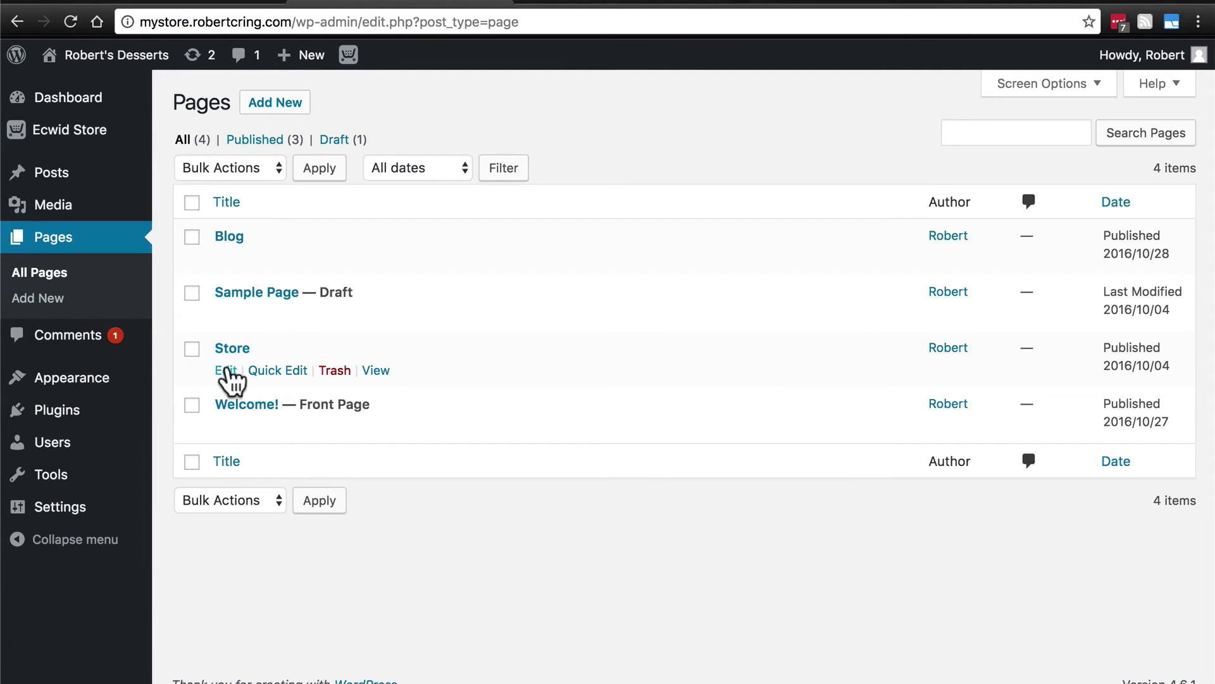
click(225, 370)
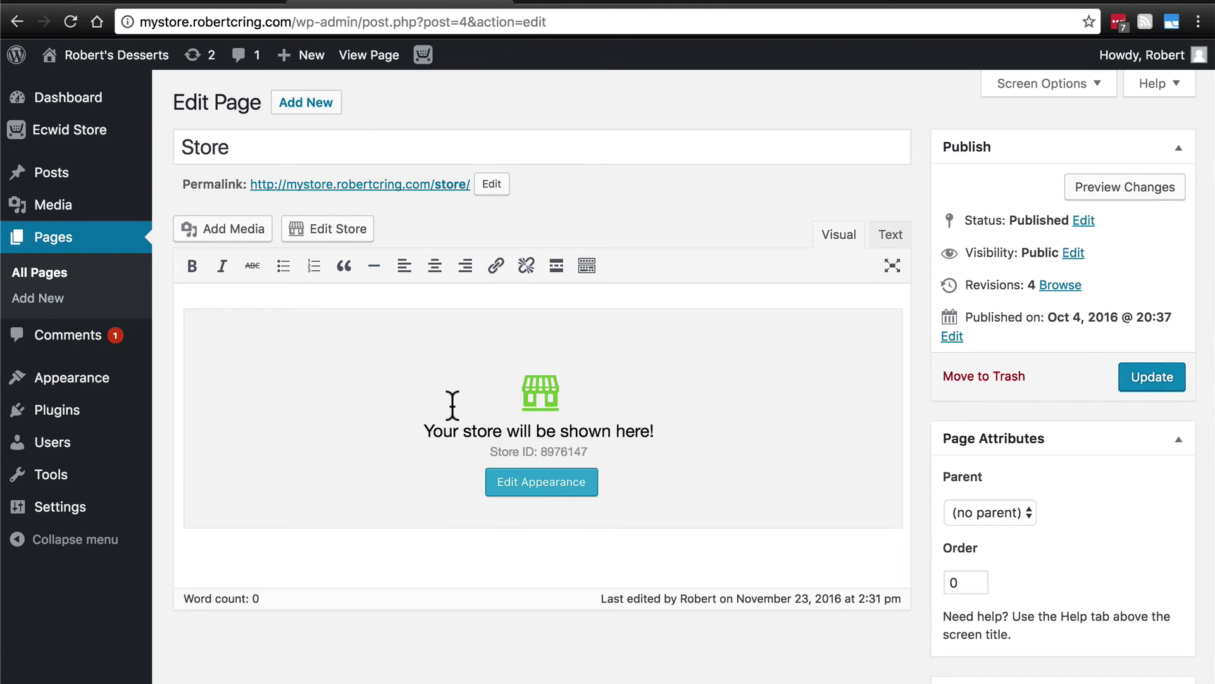
click(543, 485)
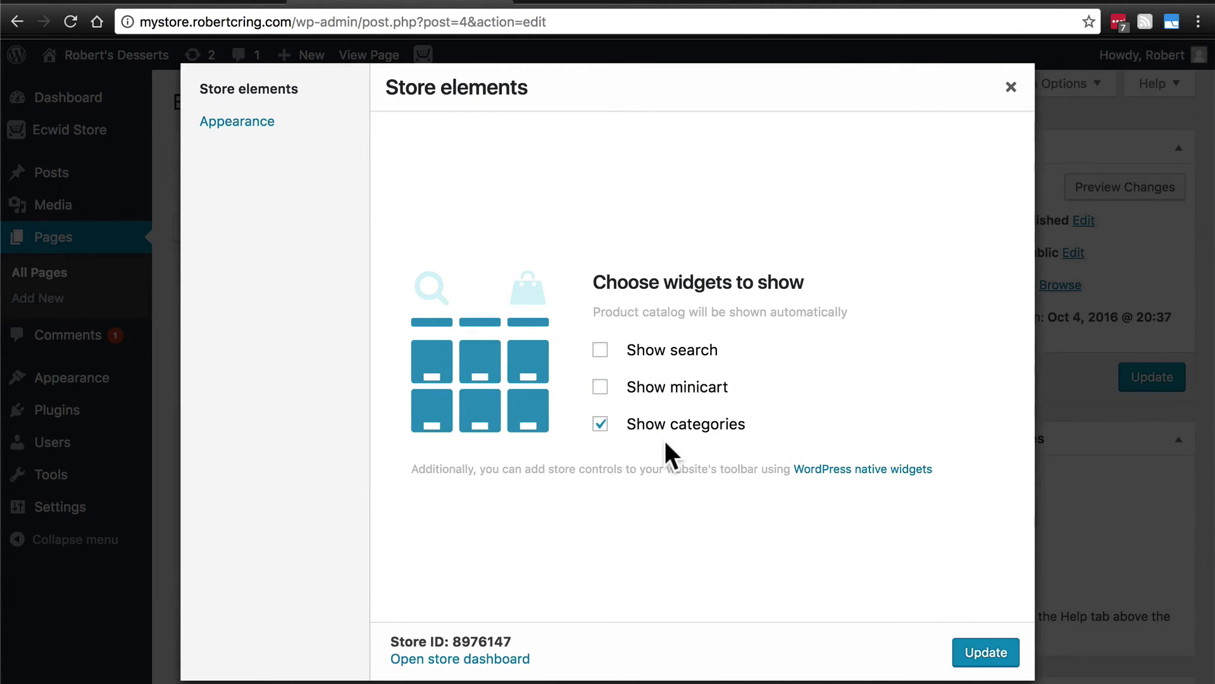
click(600, 387)
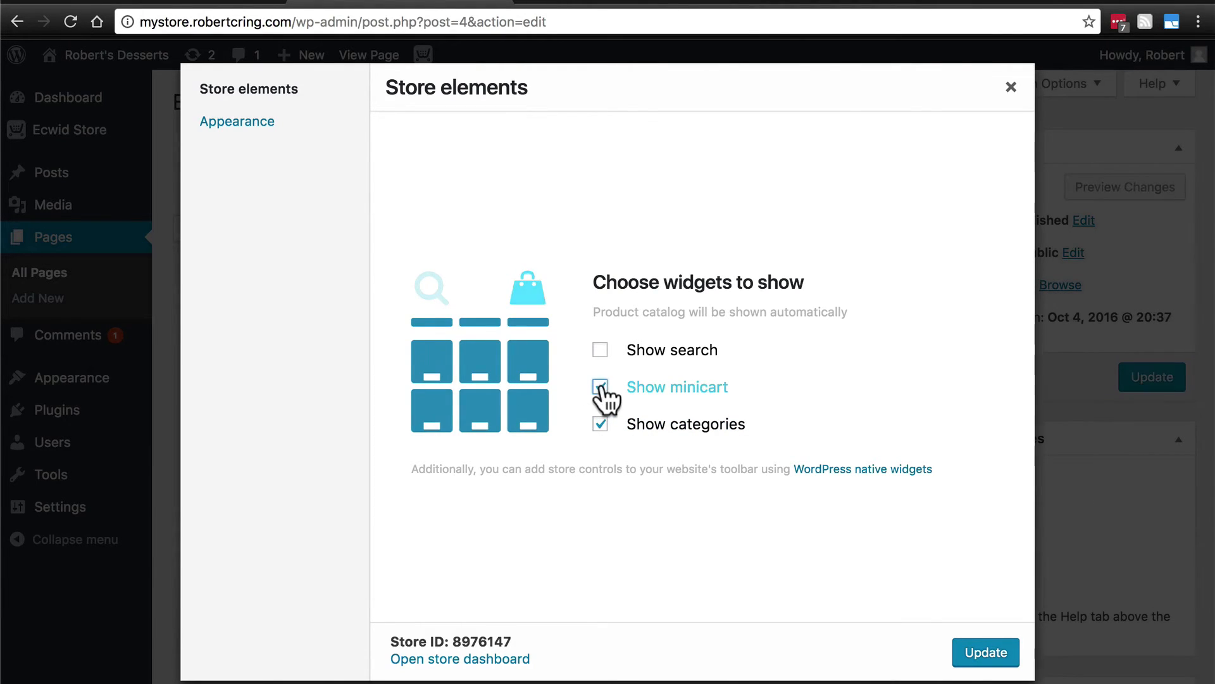
click(601, 353)
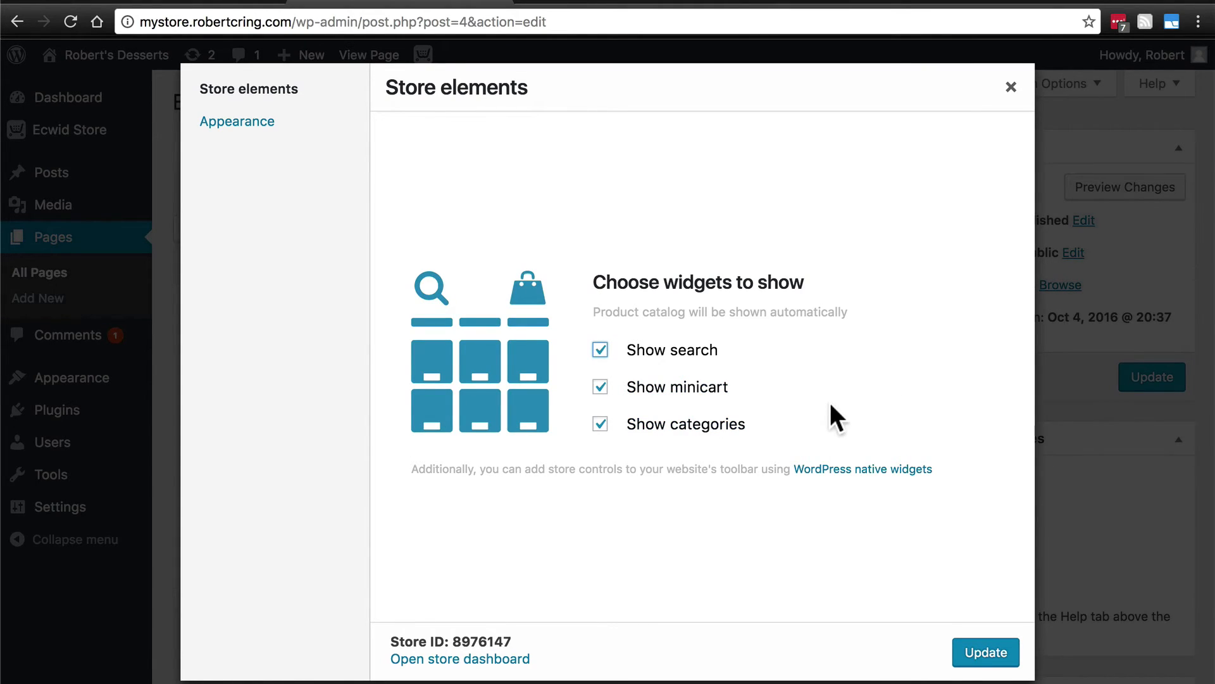
click(986, 653)
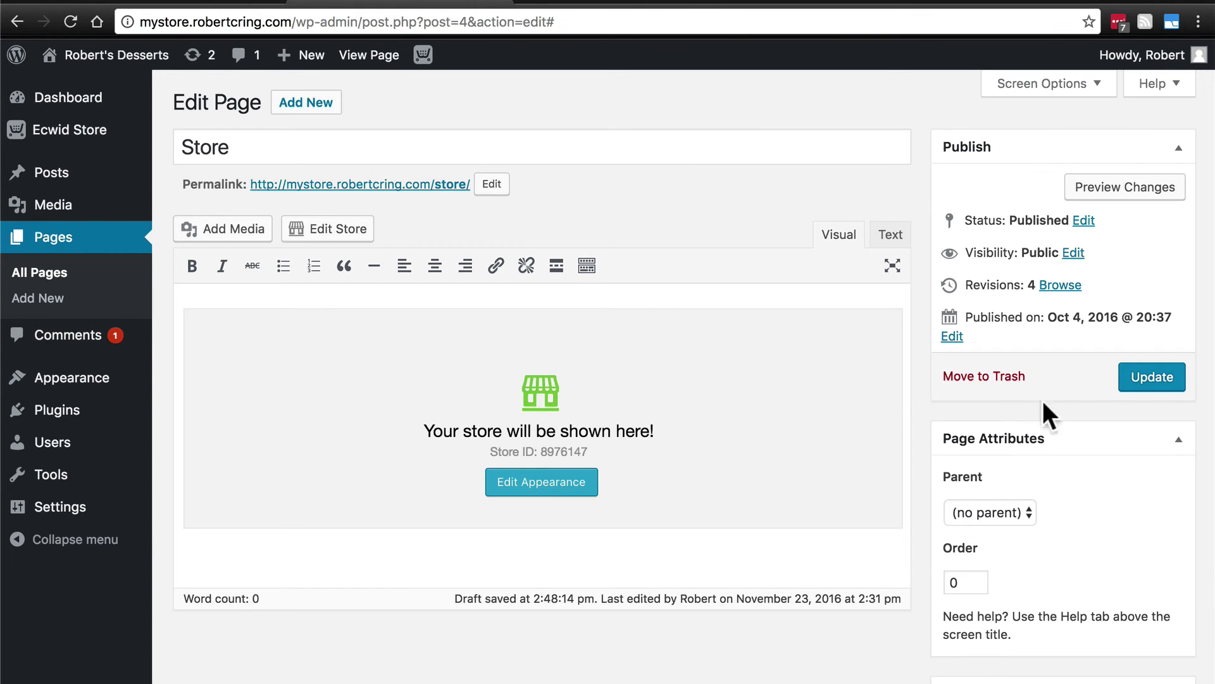
click(1153, 378)
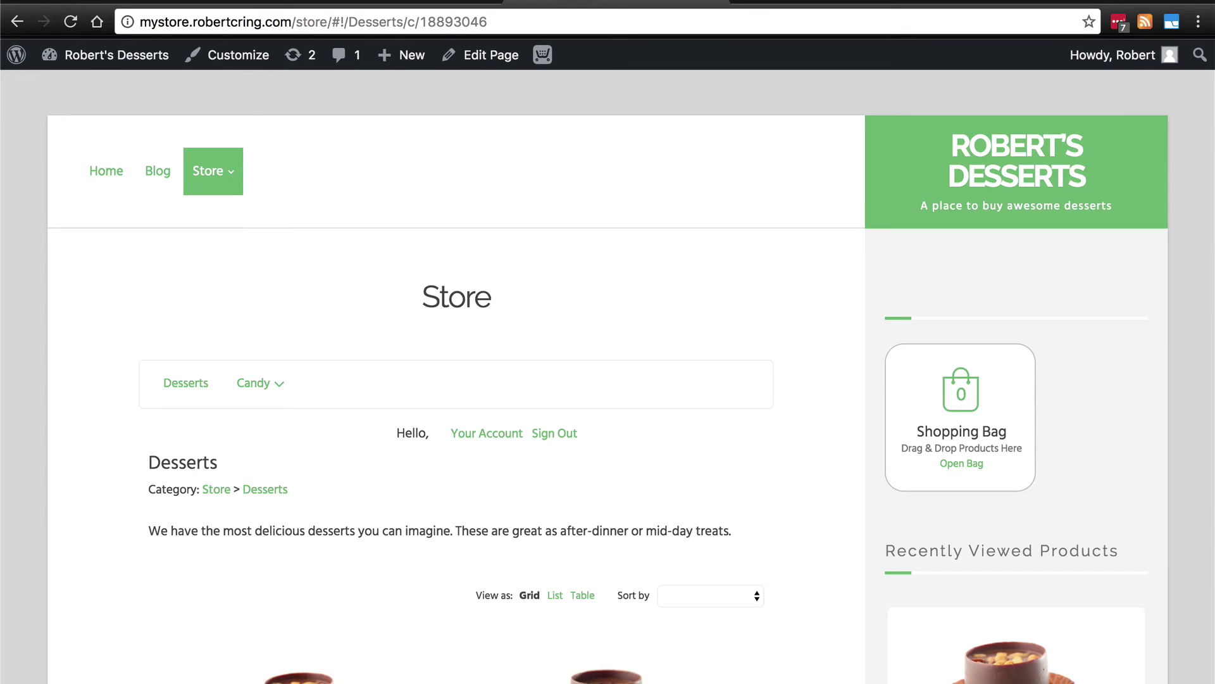
- Reload the live Store page, check the added store elements and search its products for "chocolate"
key(super+r)
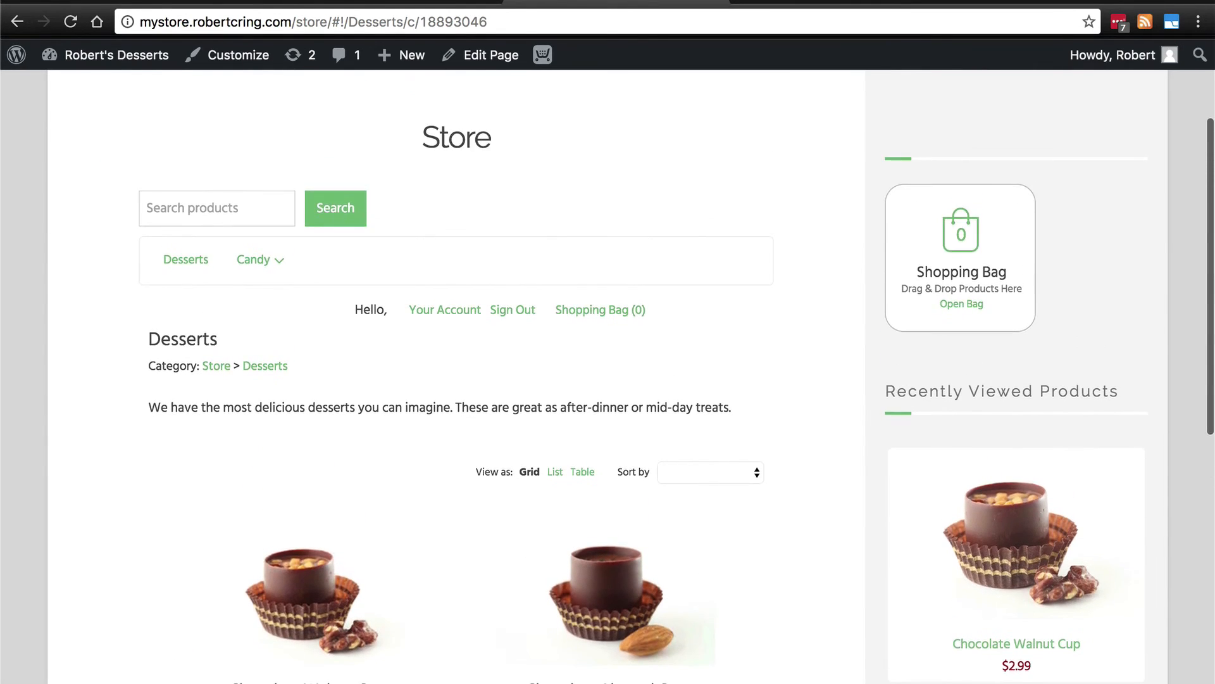
mouse_move(621, 319)
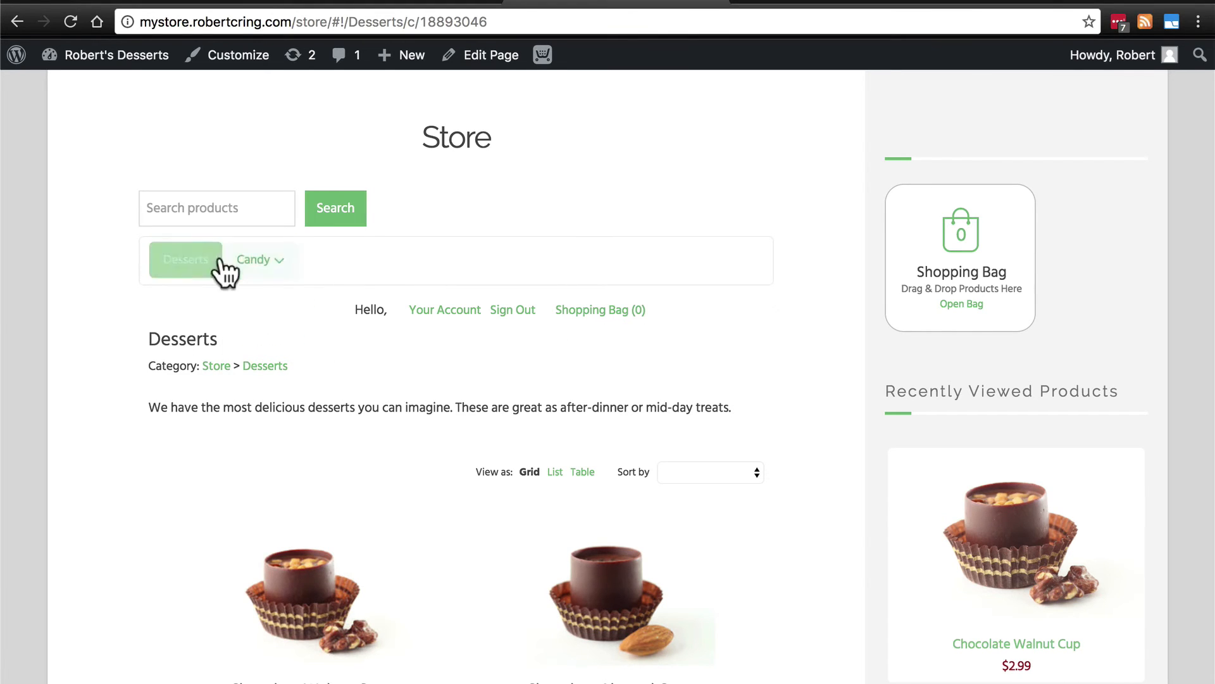
click(190, 208)
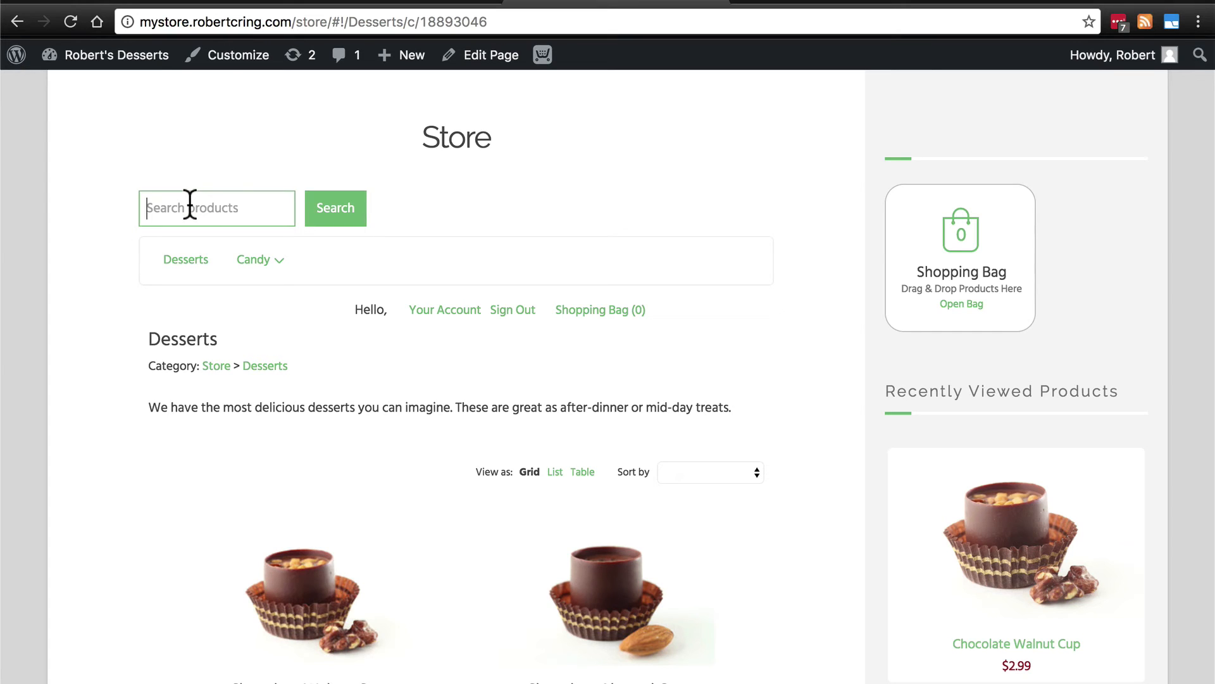
text(chocolate)
click(335, 222)
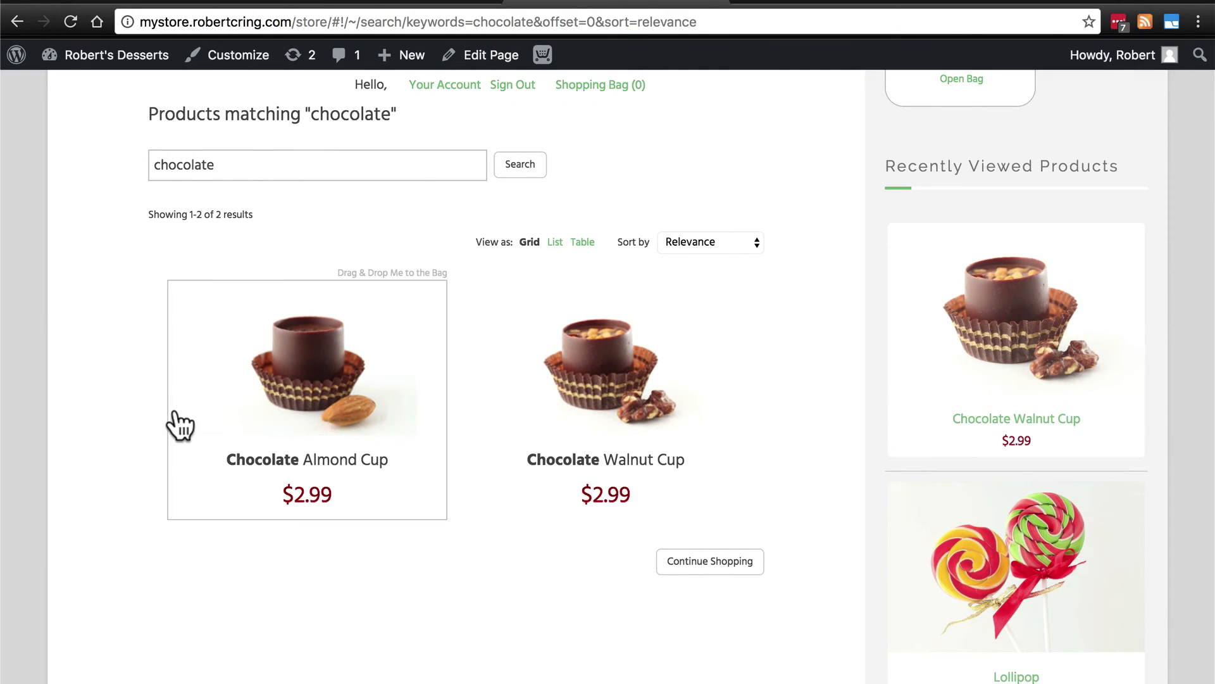
- Return to the Store page editor and disable Show minicart in the store's elements, keeping search and categories enabled
click(373, 3)
scroll(620, 196, down, 3)
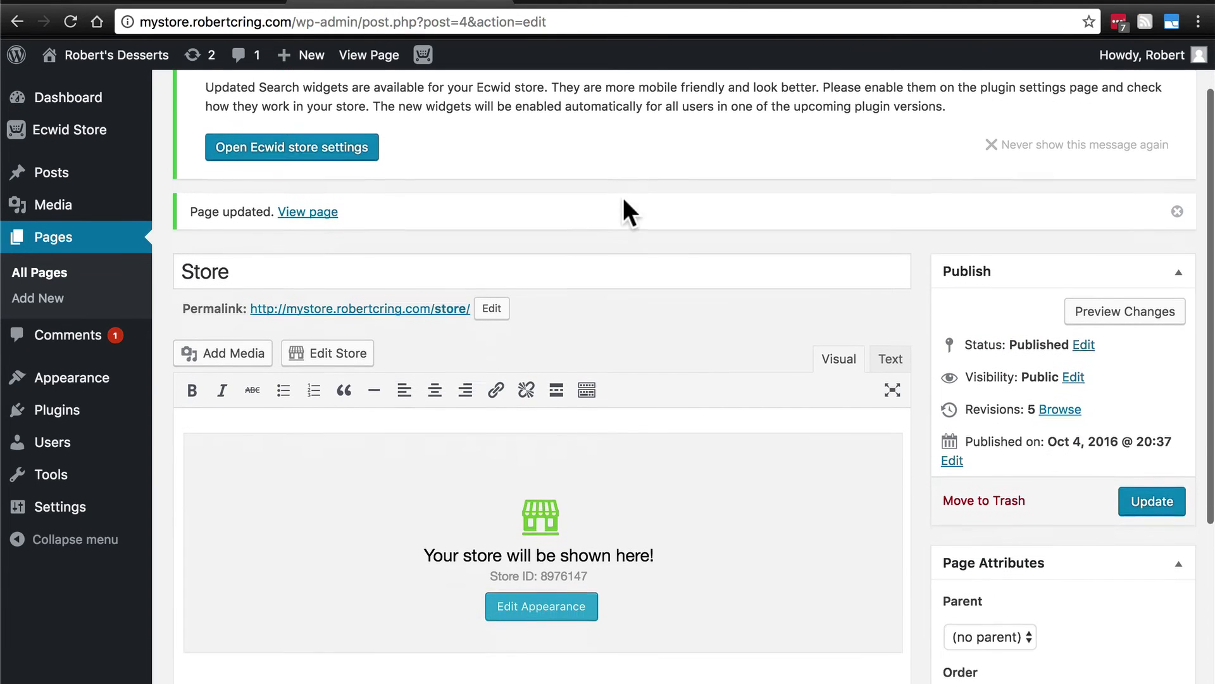
click(548, 593)
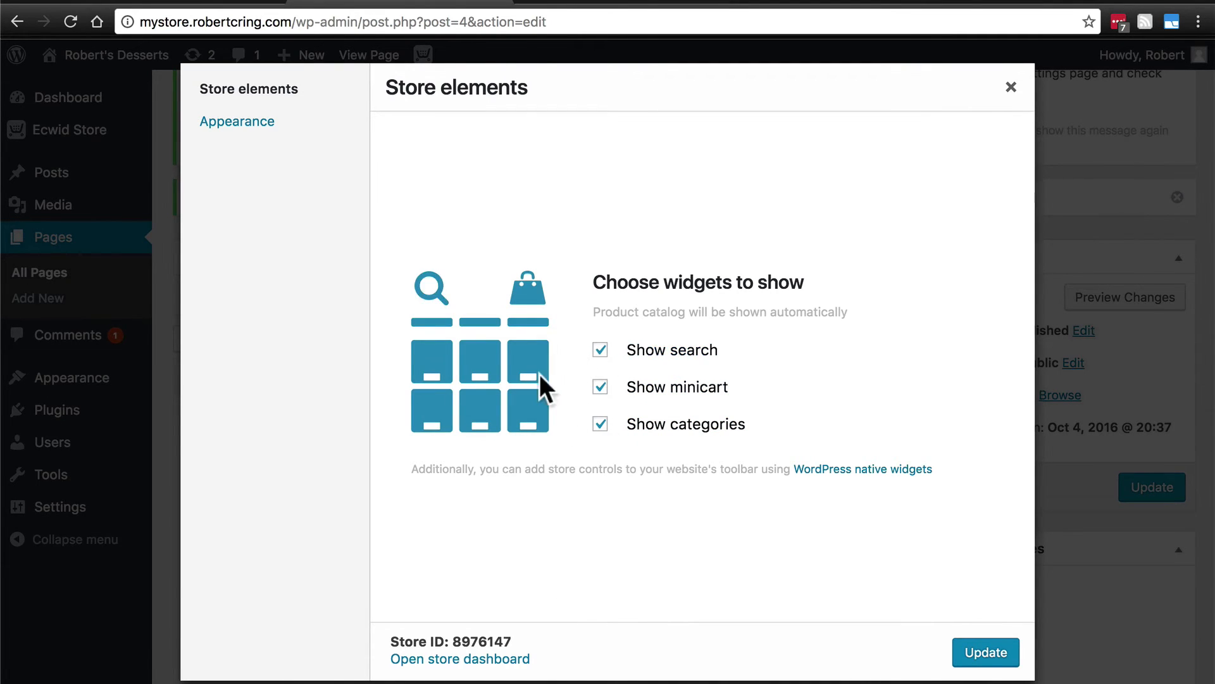
click(600, 388)
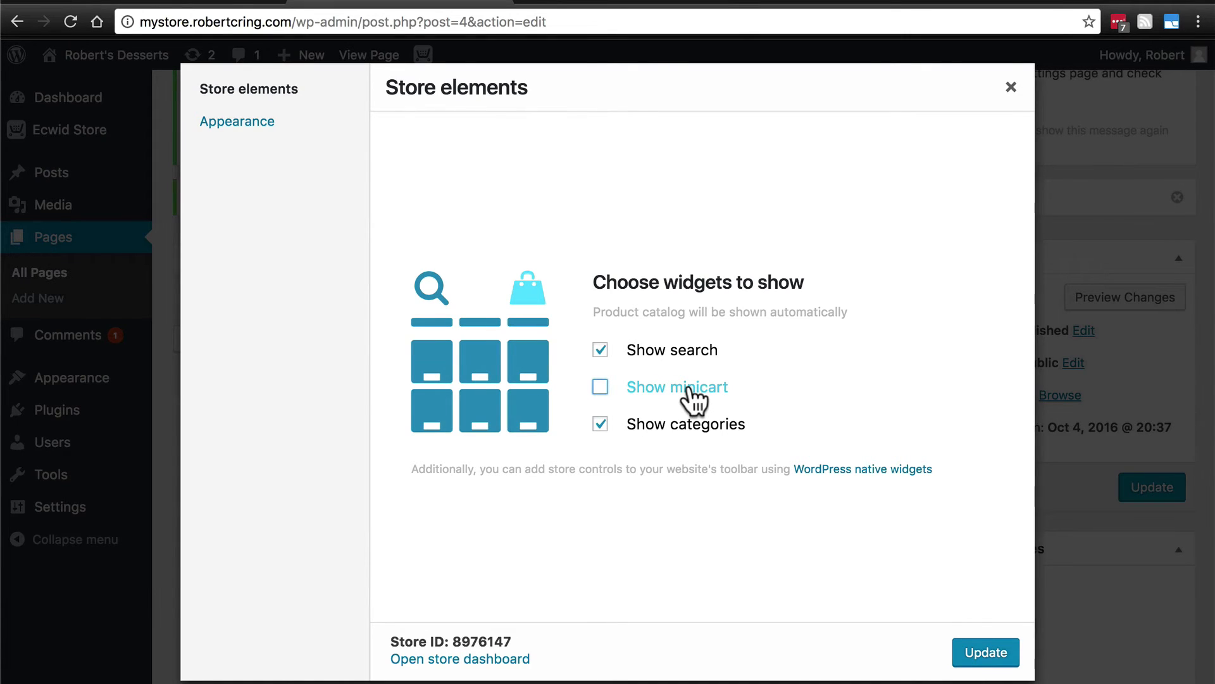
click(986, 652)
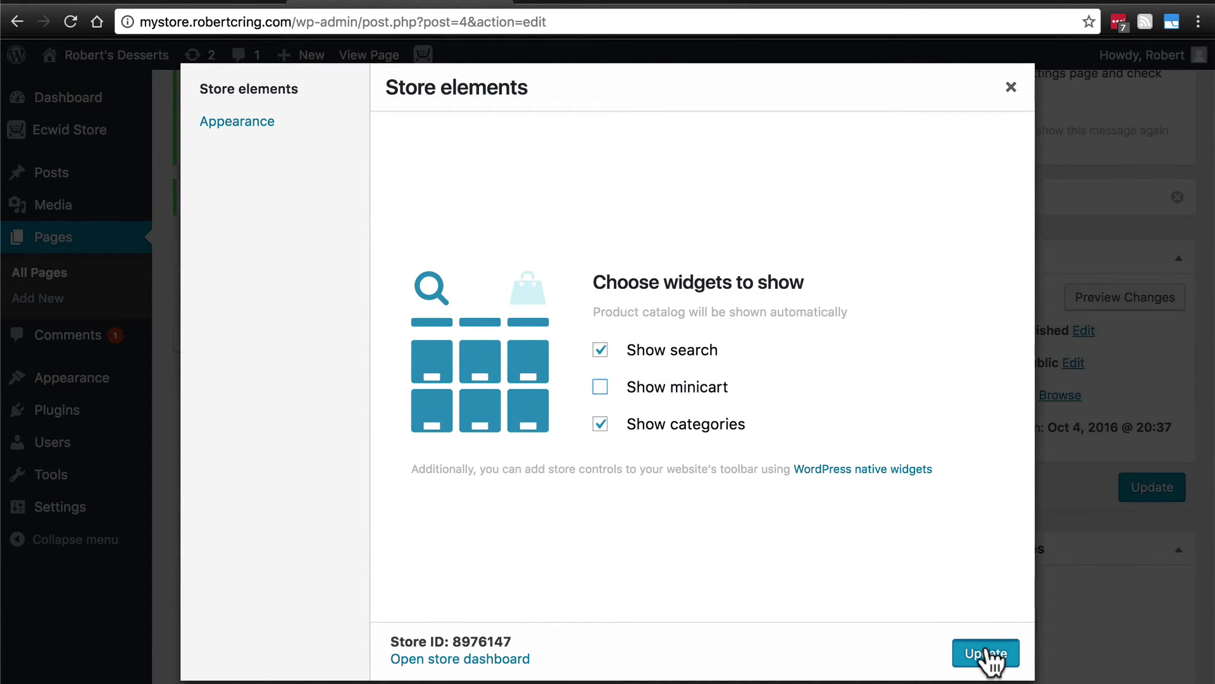
- Open the store's appearance settings and set the category shown by default to Store root category
scroll(727, 538, down, 3)
click(550, 563)
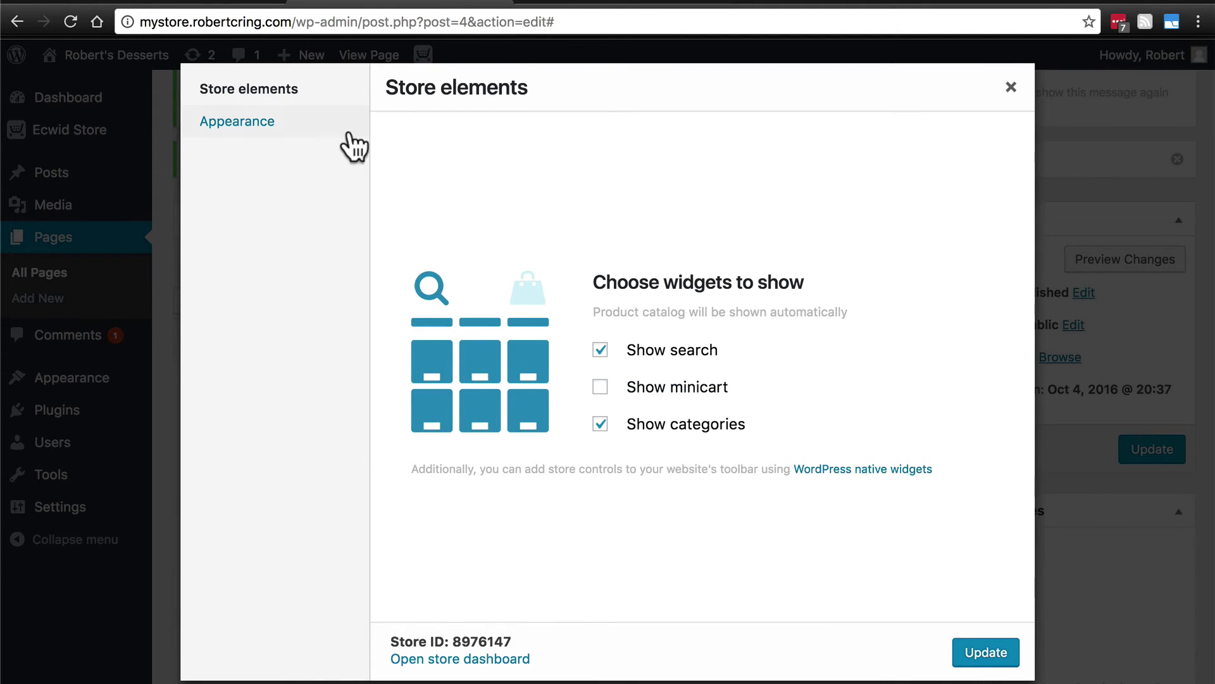
click(256, 139)
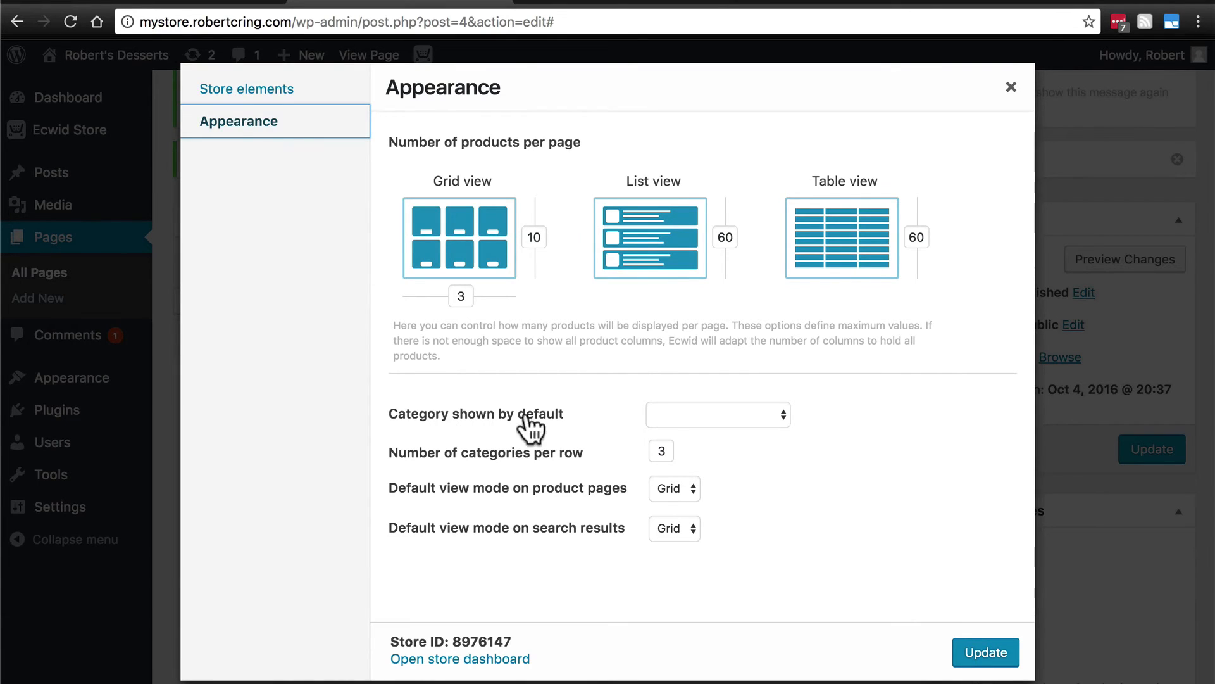
click(729, 418)
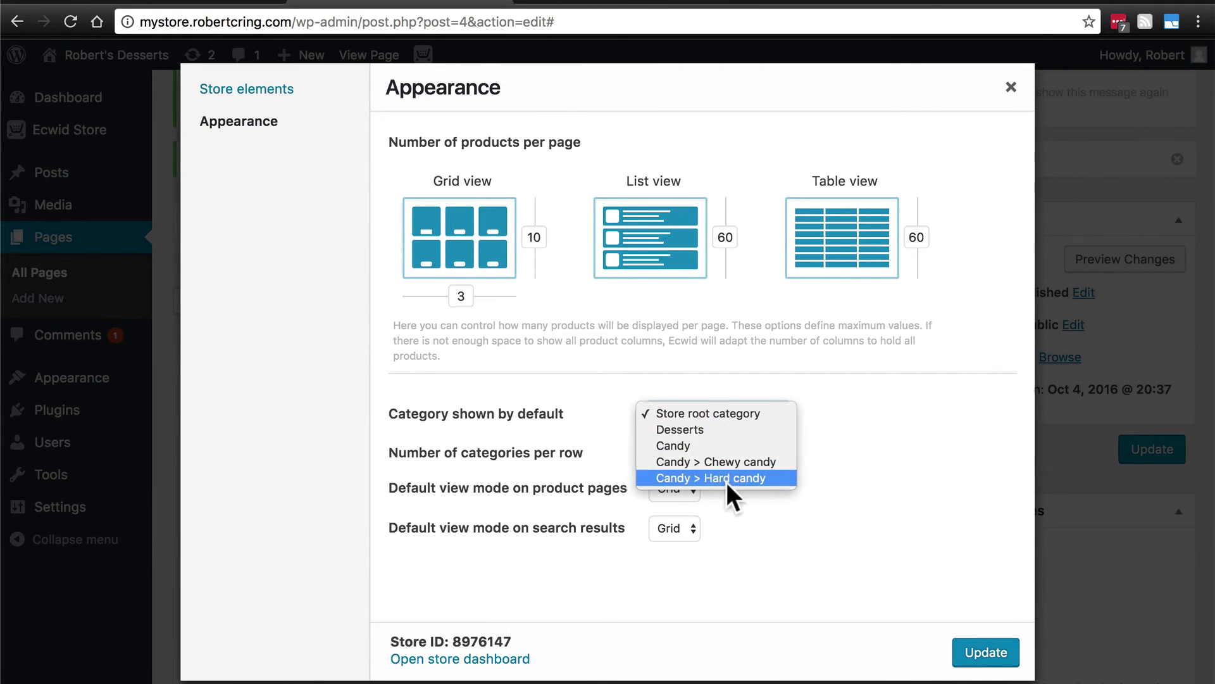
click(724, 409)
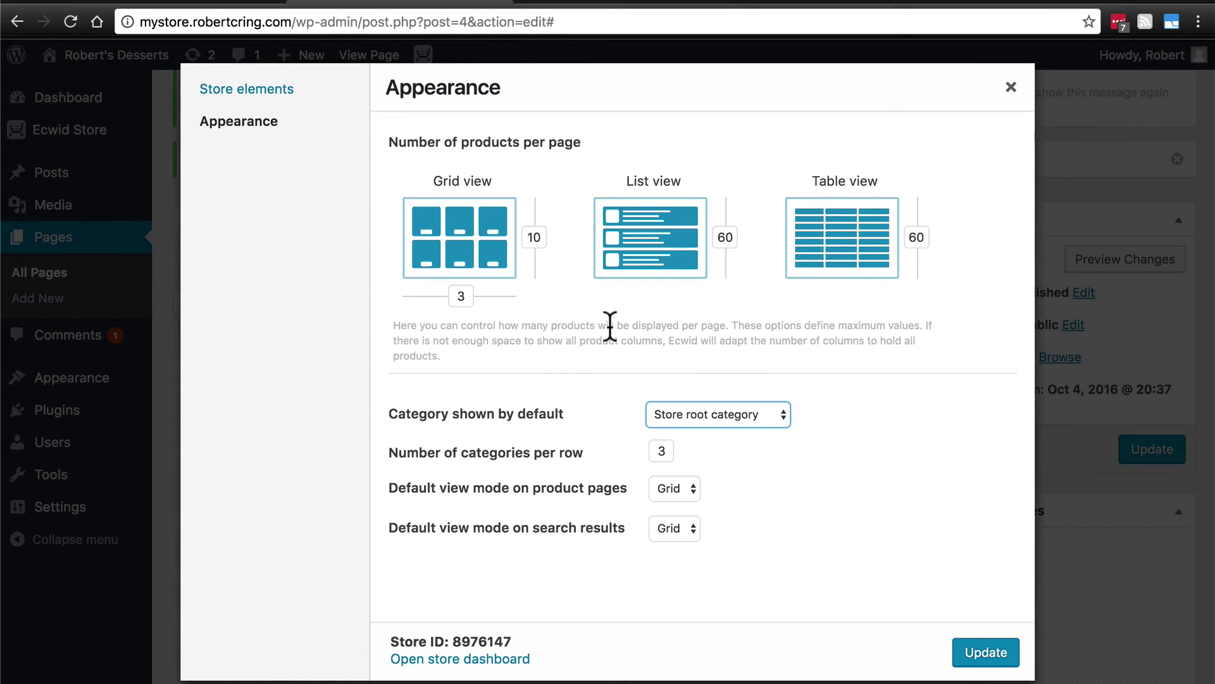
- Set the default view mode to List on search results and Table on product pages, and update the Store page
click(674, 526)
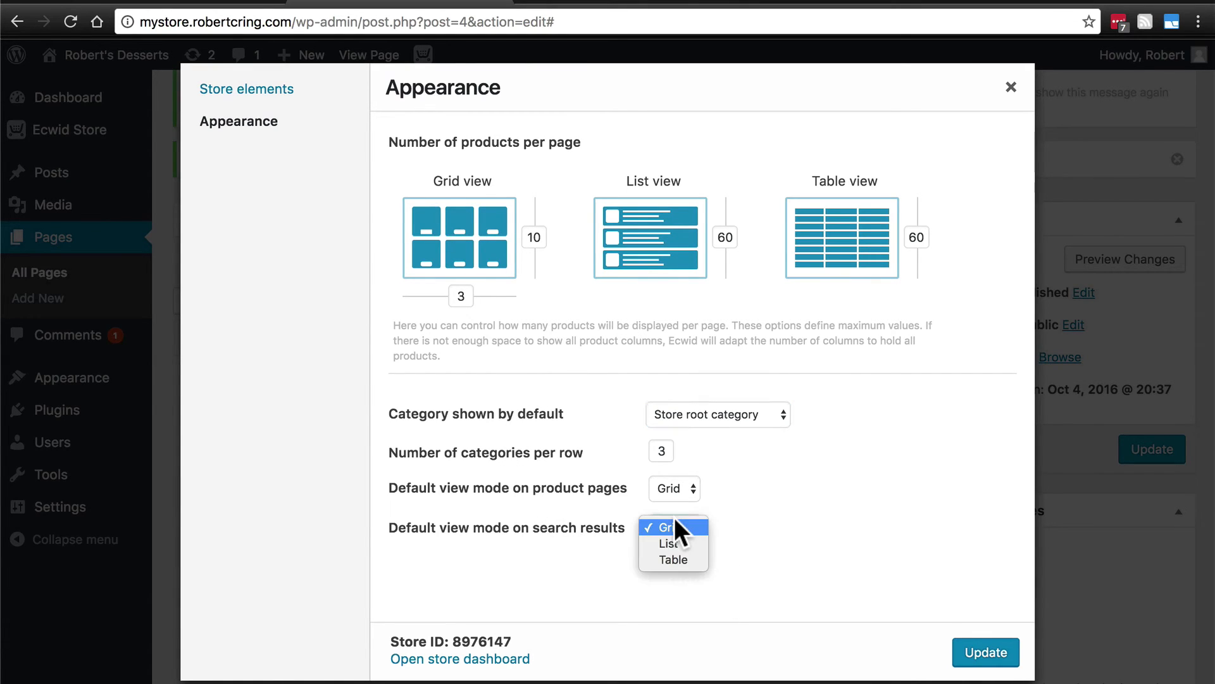
click(674, 542)
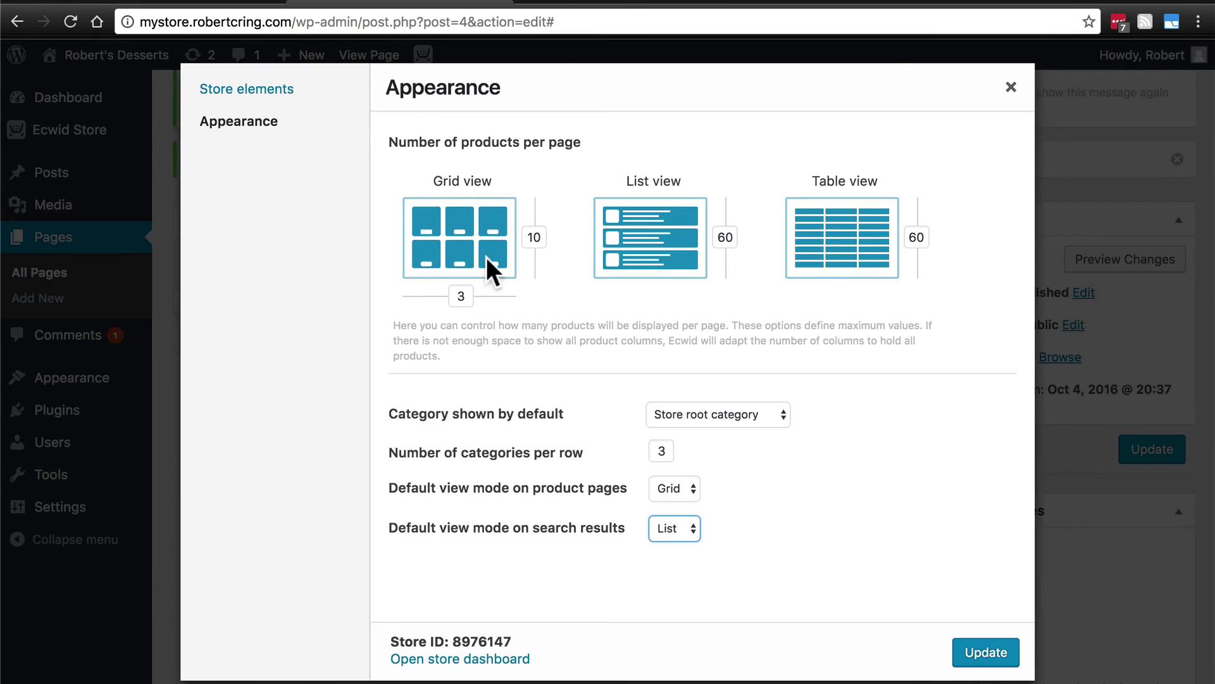
click(681, 489)
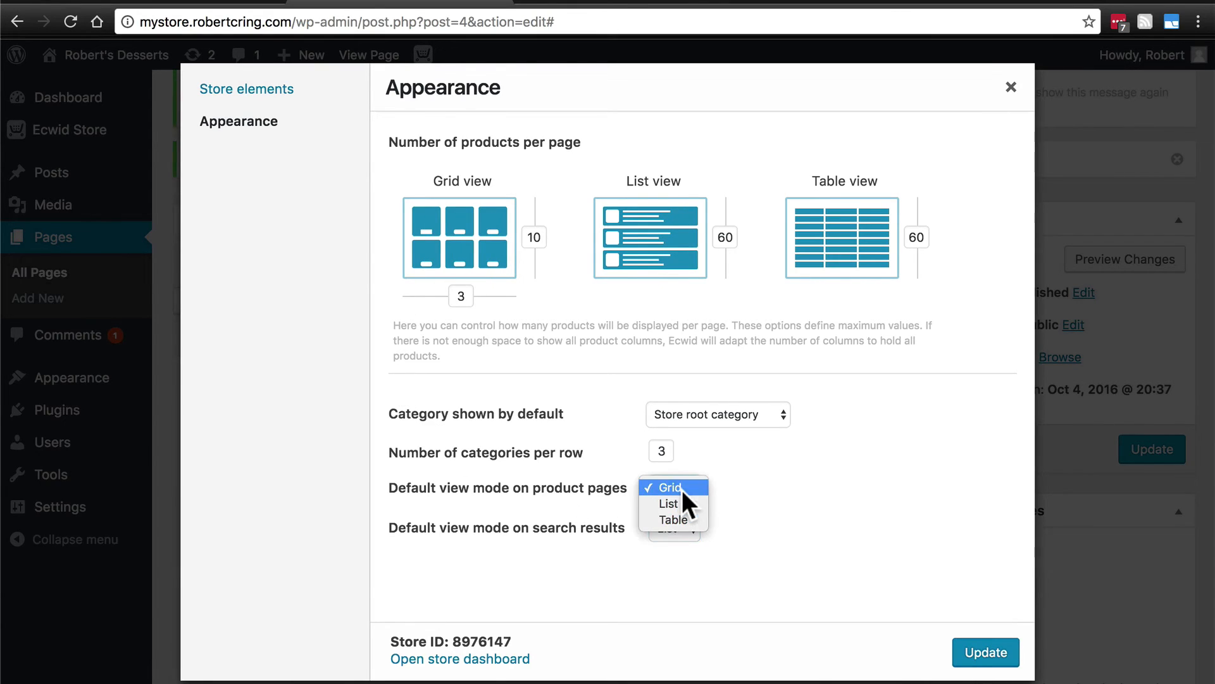
click(680, 515)
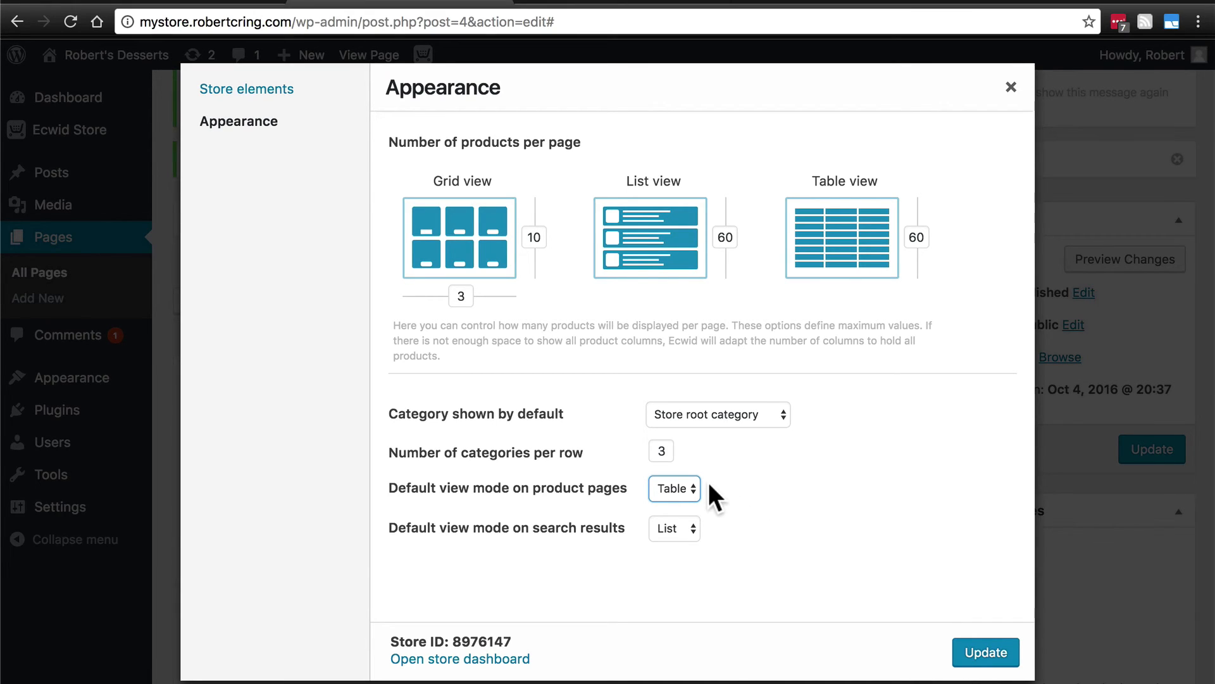
click(998, 654)
click(1128, 584)
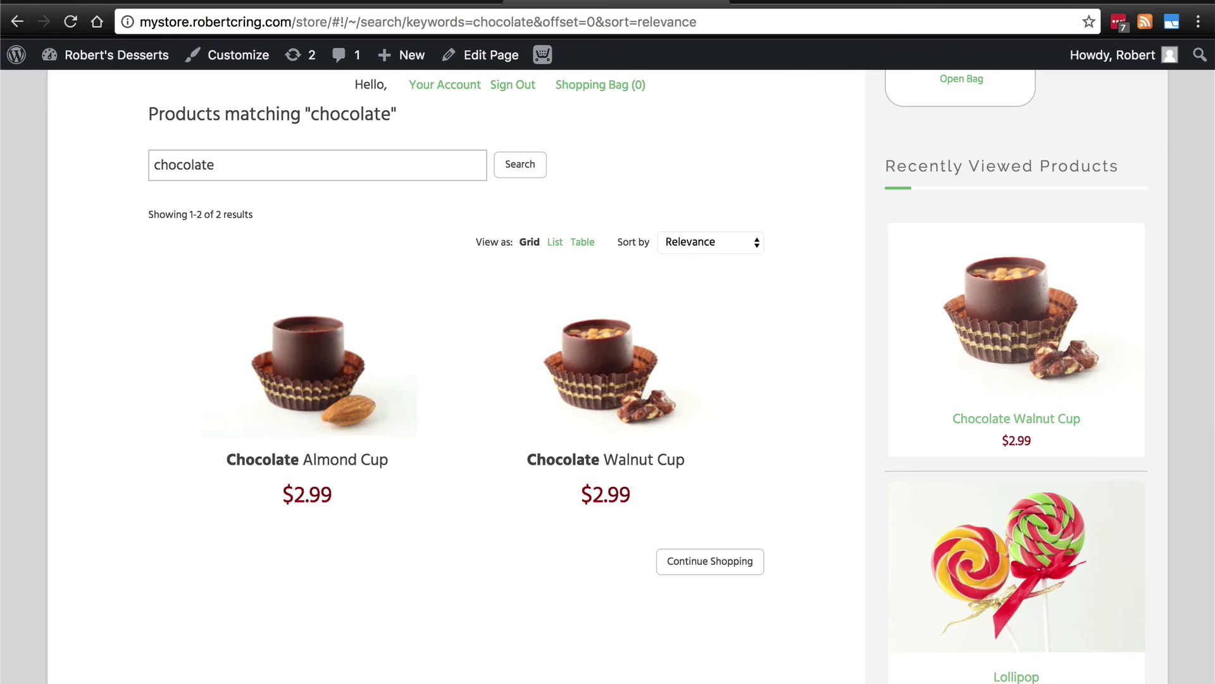
- Reopen the live Store page and check how the products in the Desserts category are laid out
scroll(766, 405, up, 6)
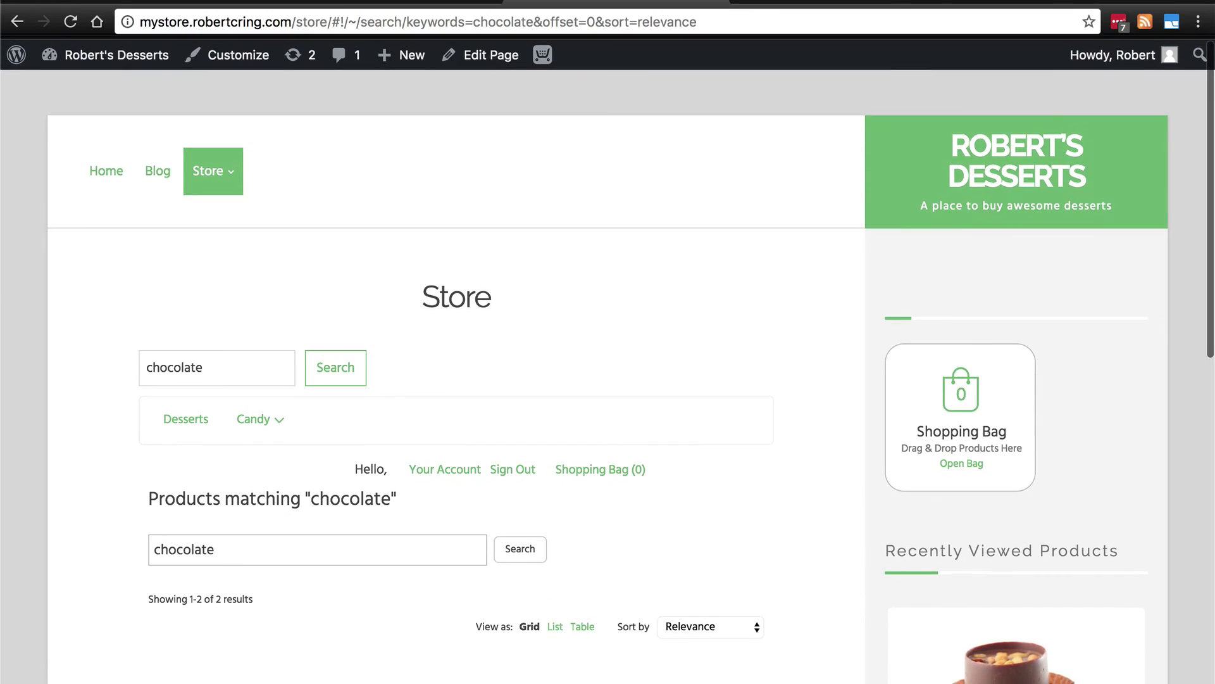
click(213, 176)
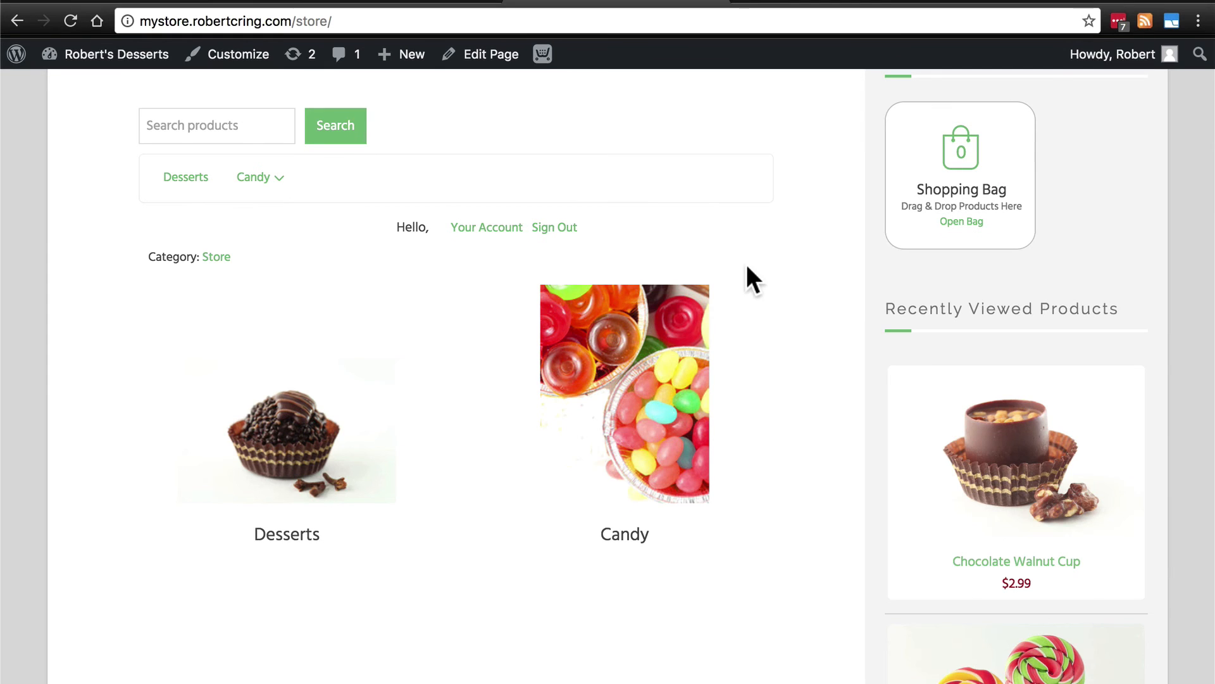
click(276, 446)
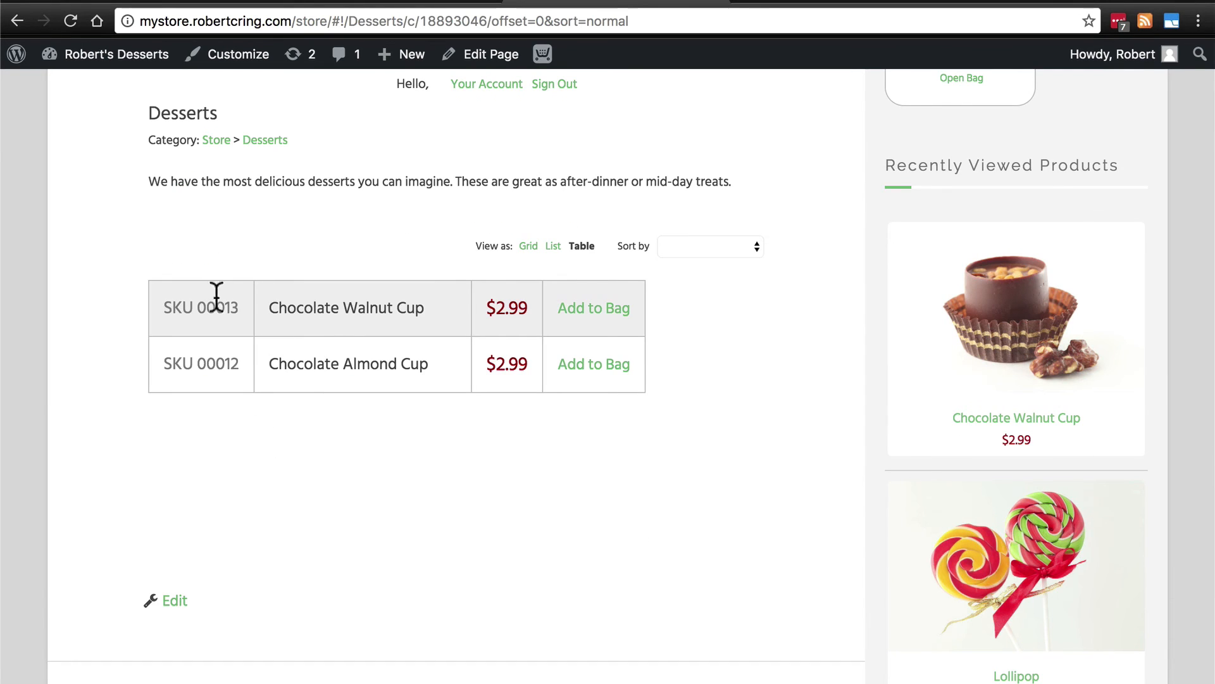
scroll(109, 452, up, 3)
scroll(109, 452, down, 3)
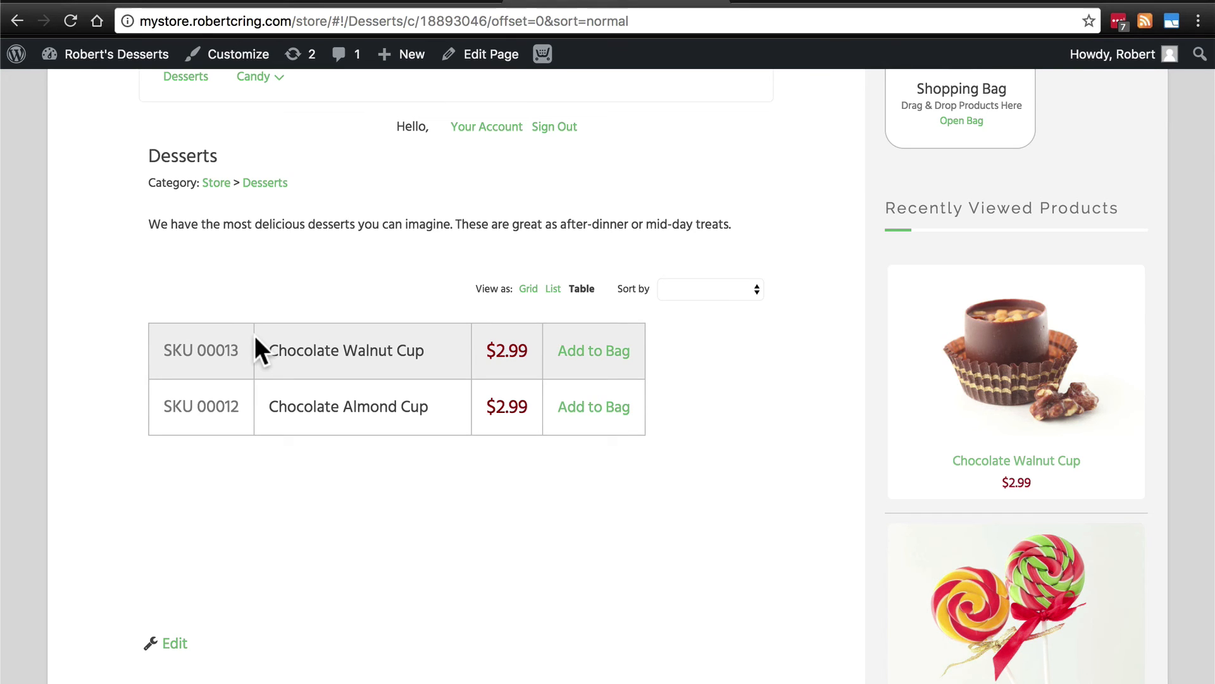
scroll(255, 335, up, 3)
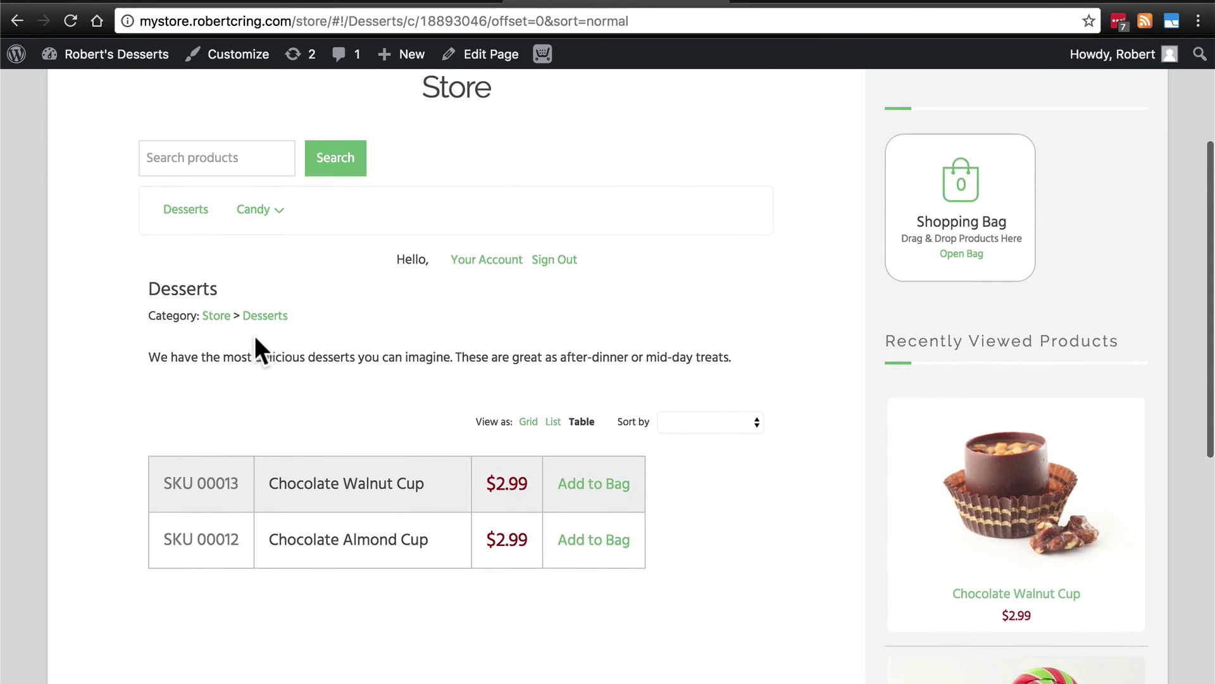
- Search the live store for "chocolate" and examine the layout of the search results
click(243, 170)
text(cho)
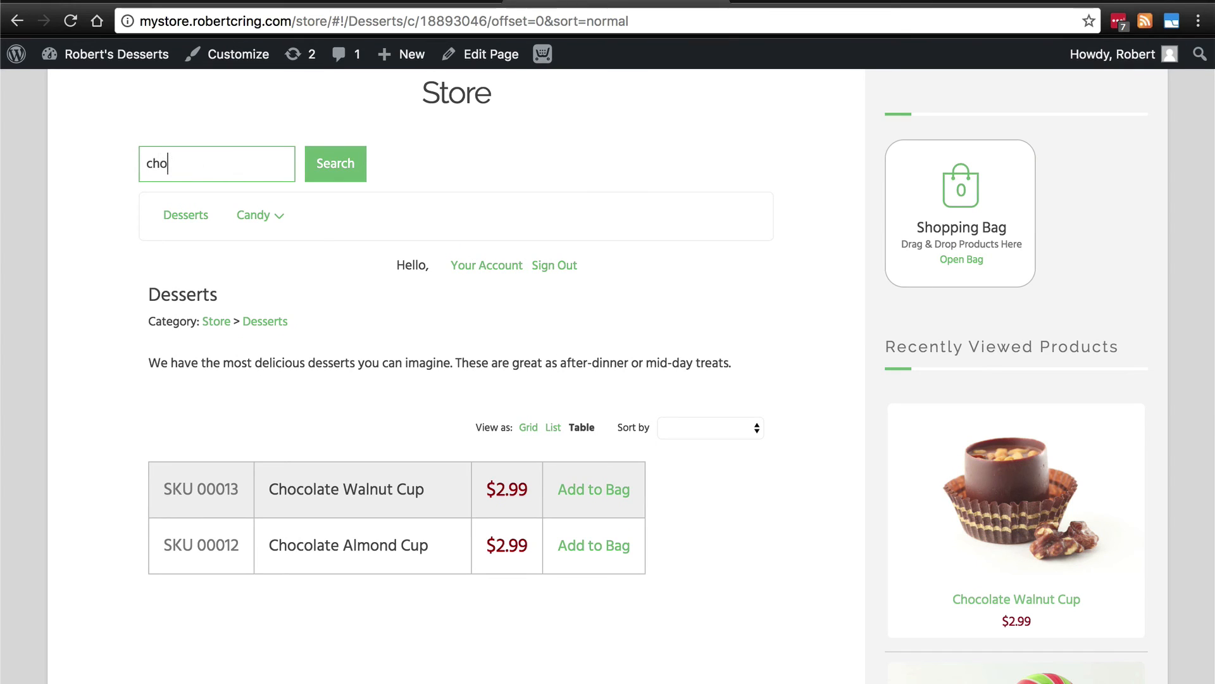
text(colate)
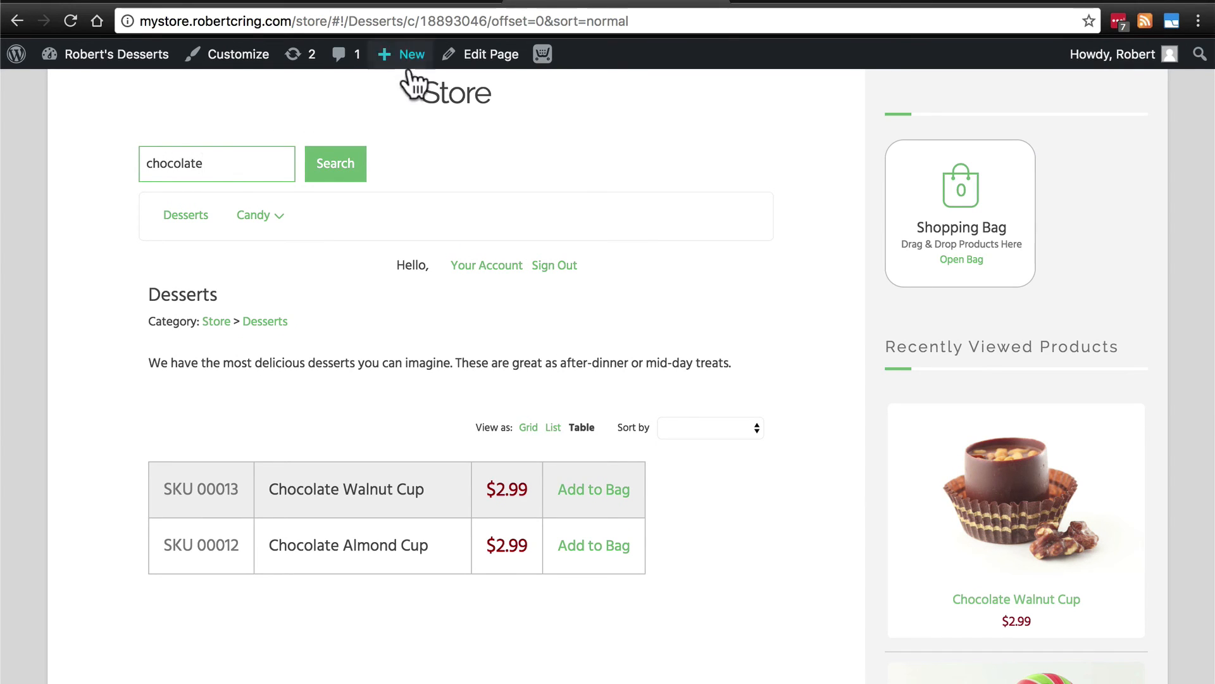
click(340, 170)
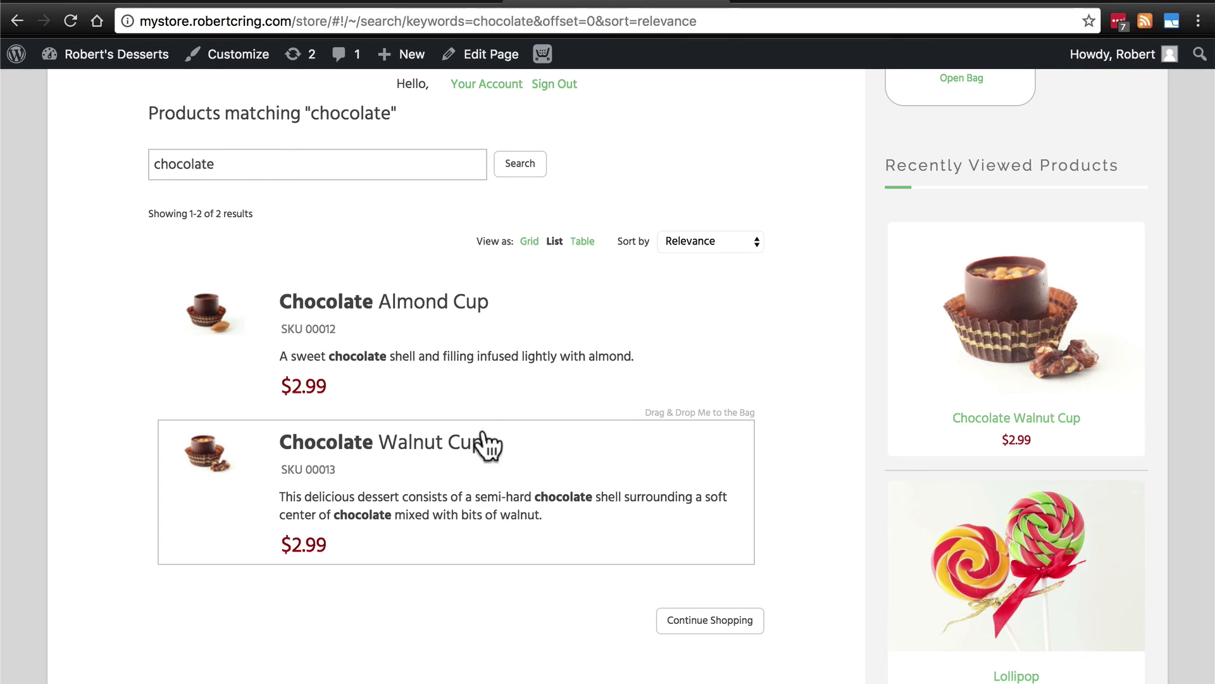
scroll(413, 324, down, 3)
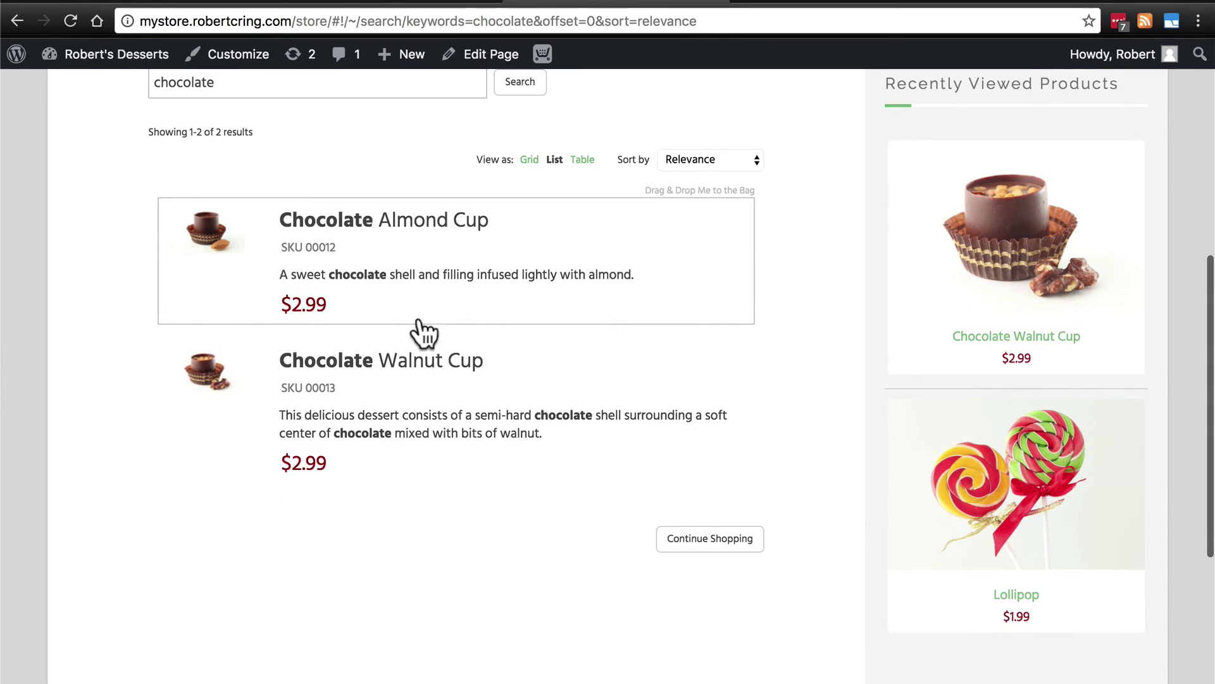
scroll(412, 412, down, 4)
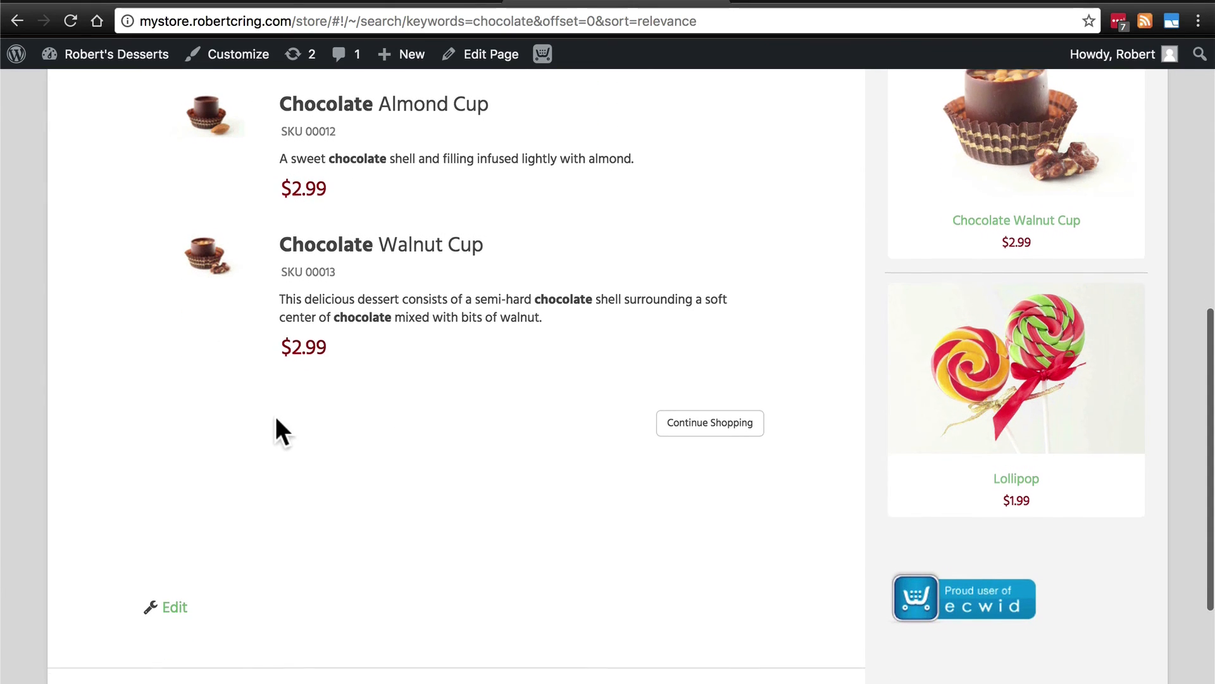
scroll(275, 416, up, 1)
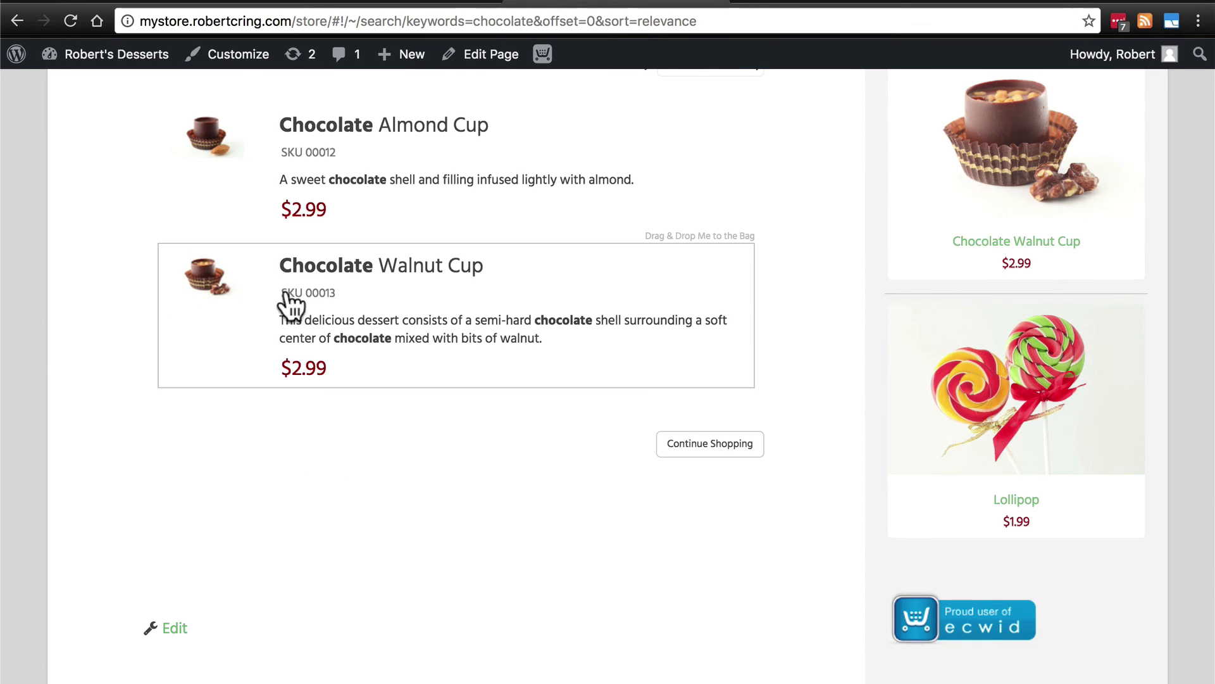
- View the Chocolate Walnut Cup product page from the search results and return to the results list
click(215, 278)
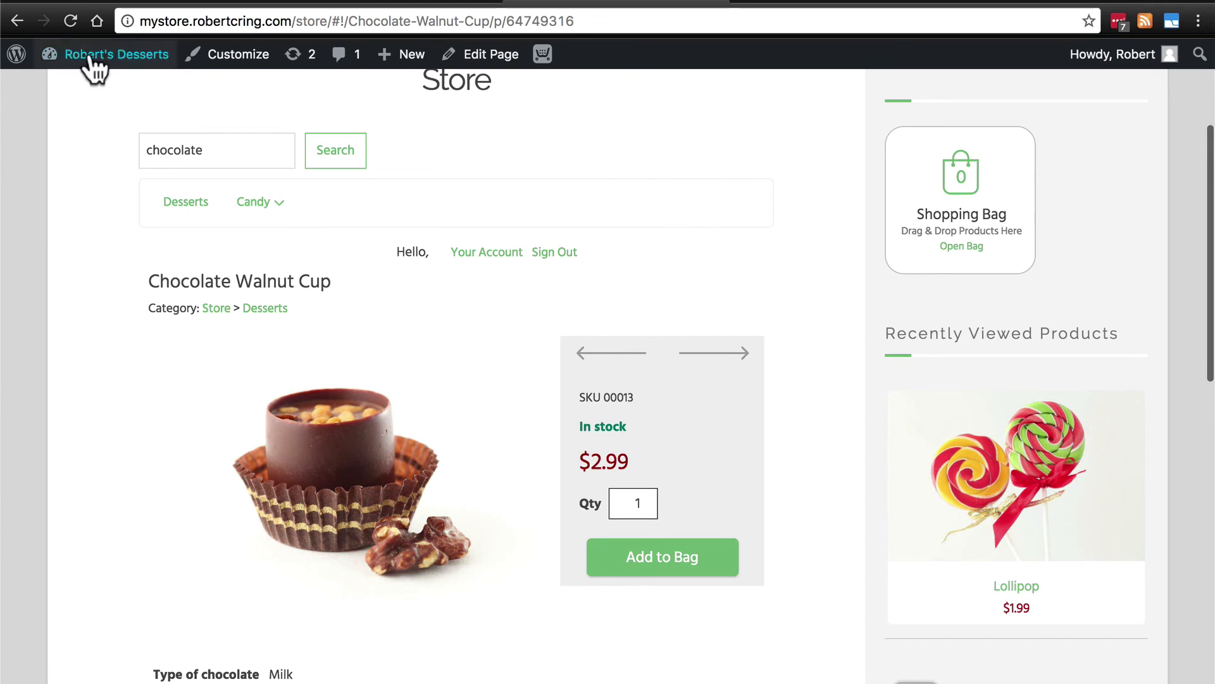
click(24, 21)
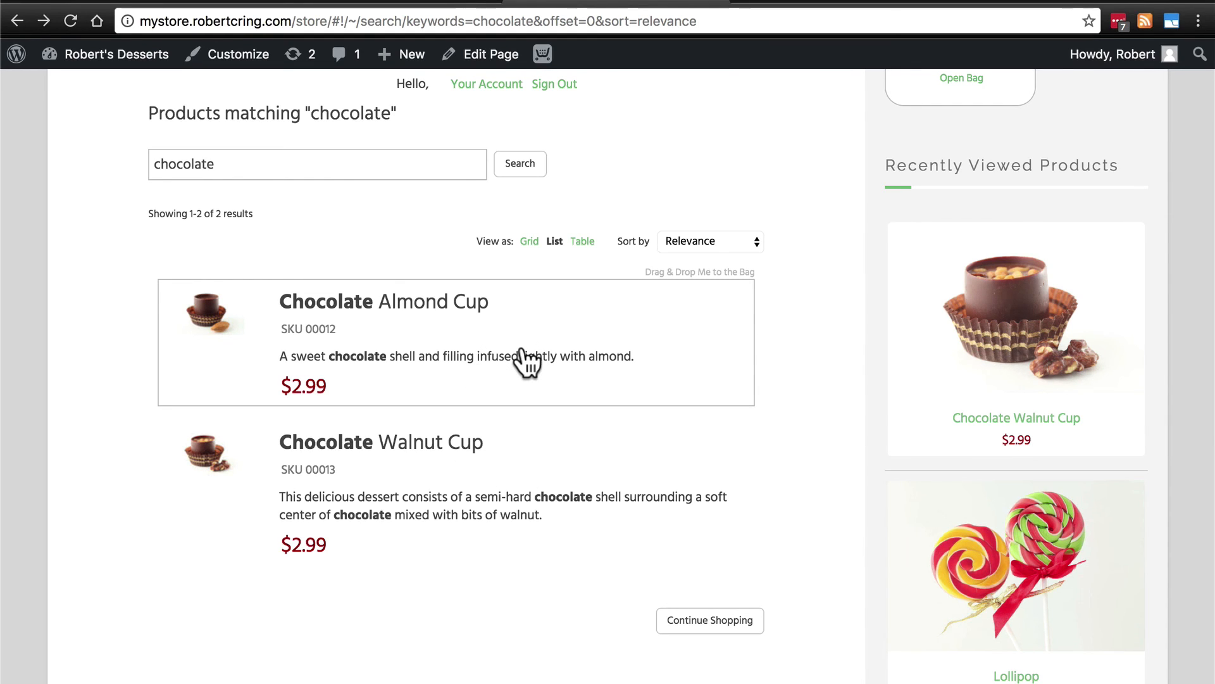
scroll(528, 362, down, 2)
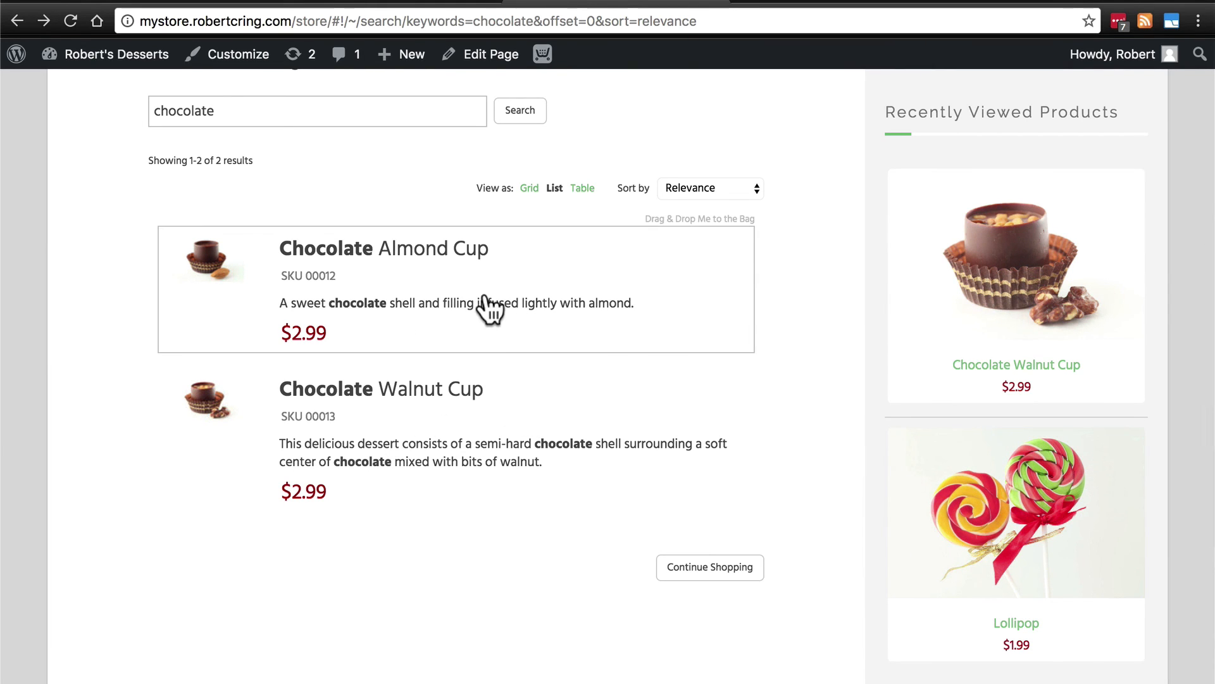
scroll(488, 306, up, 4)
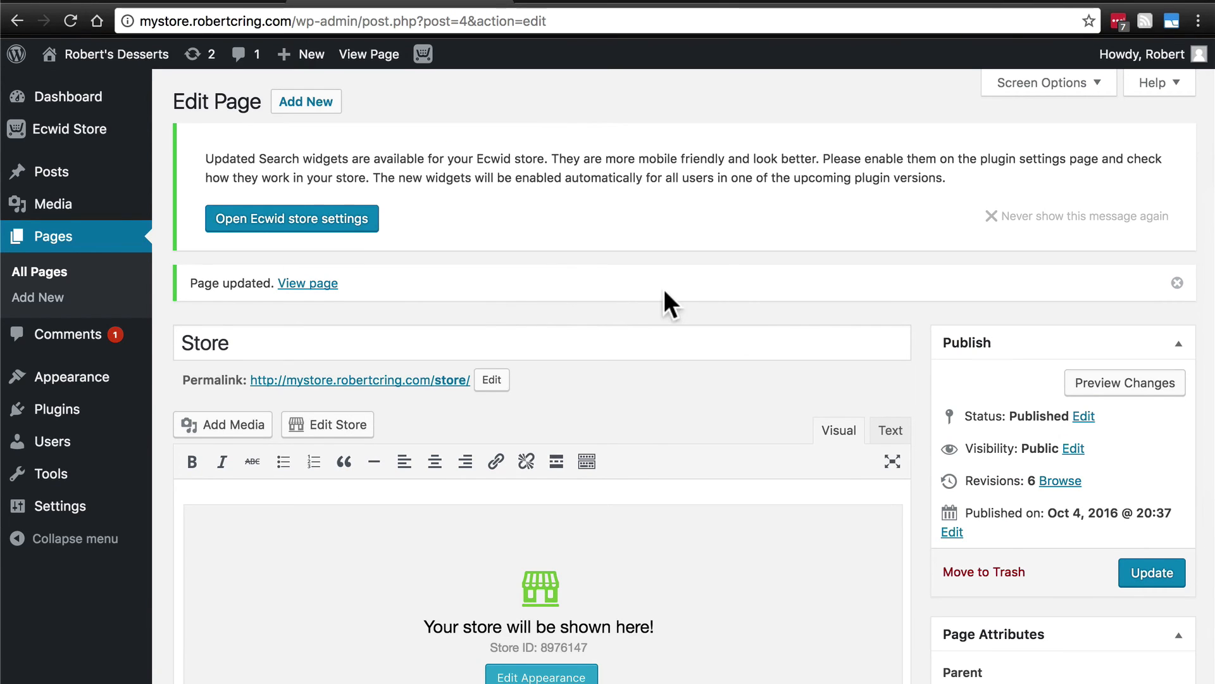
- Set the default view mode on product pages to Grid in the store's appearance settings and update the Store page
scroll(663, 289, down, 3)
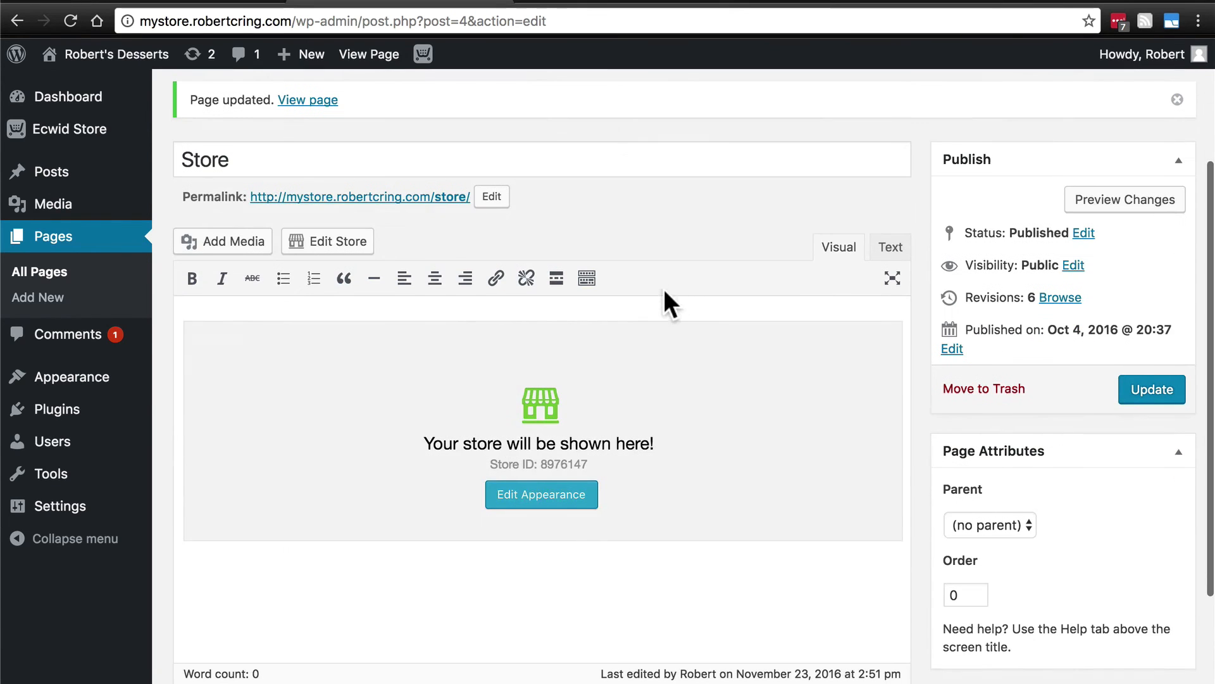
click(552, 497)
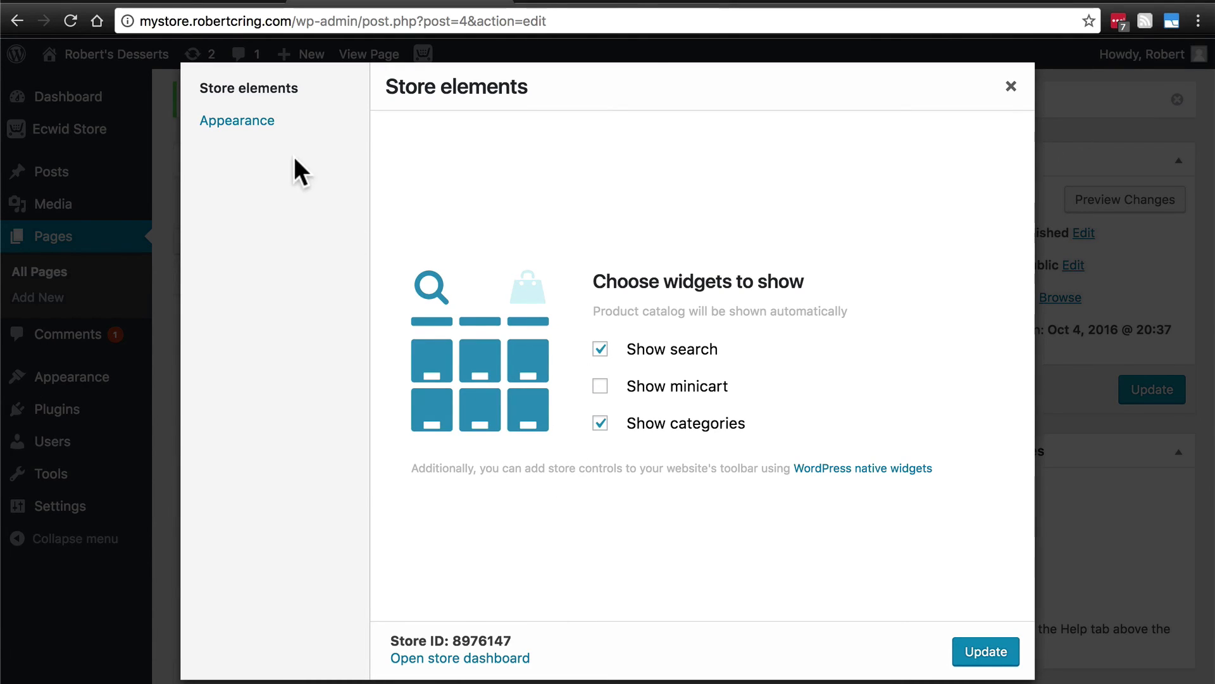
click(247, 127)
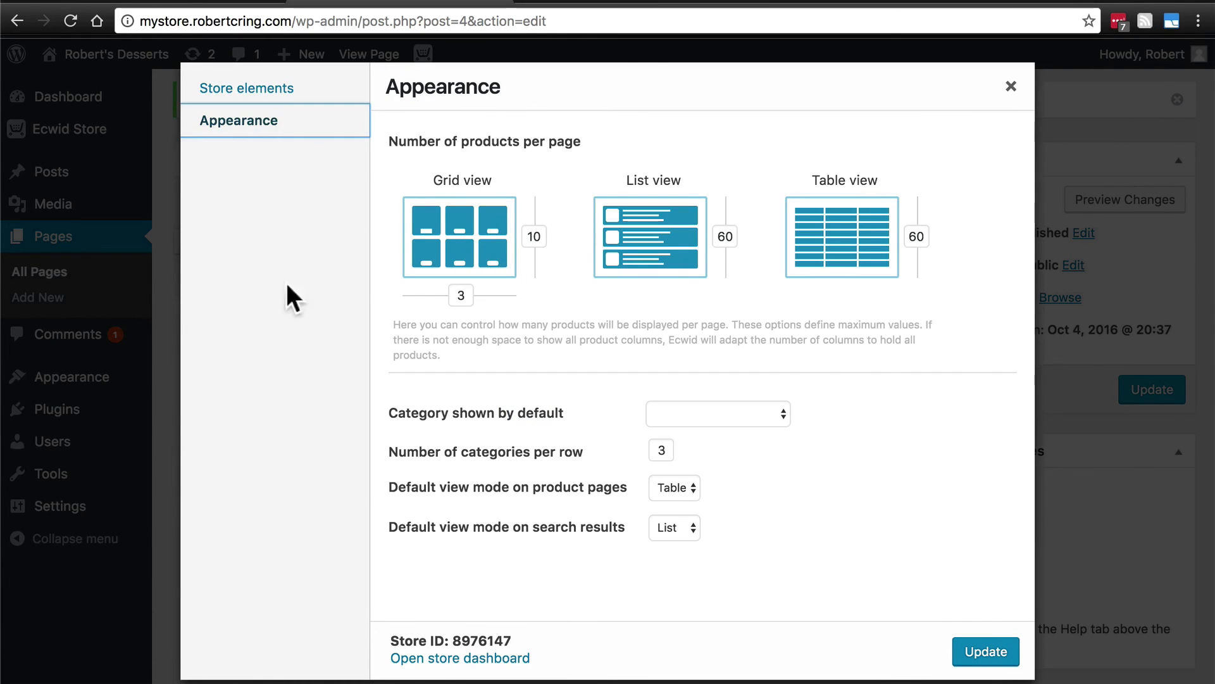
click(674, 487)
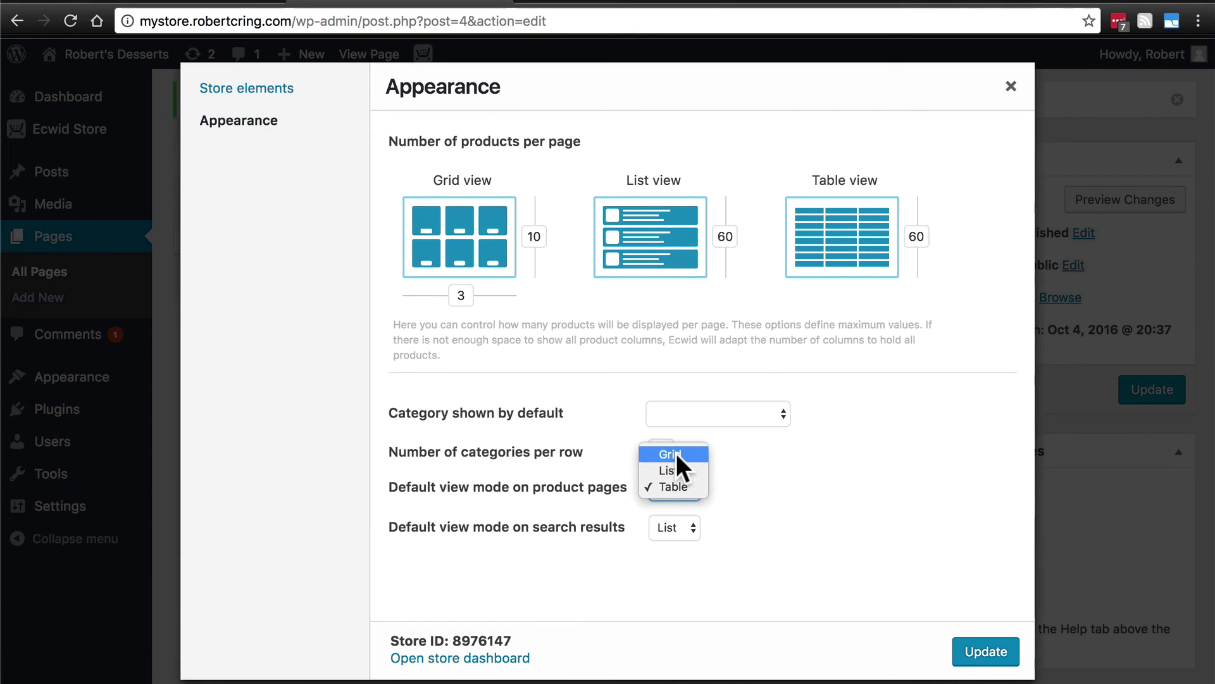
click(676, 453)
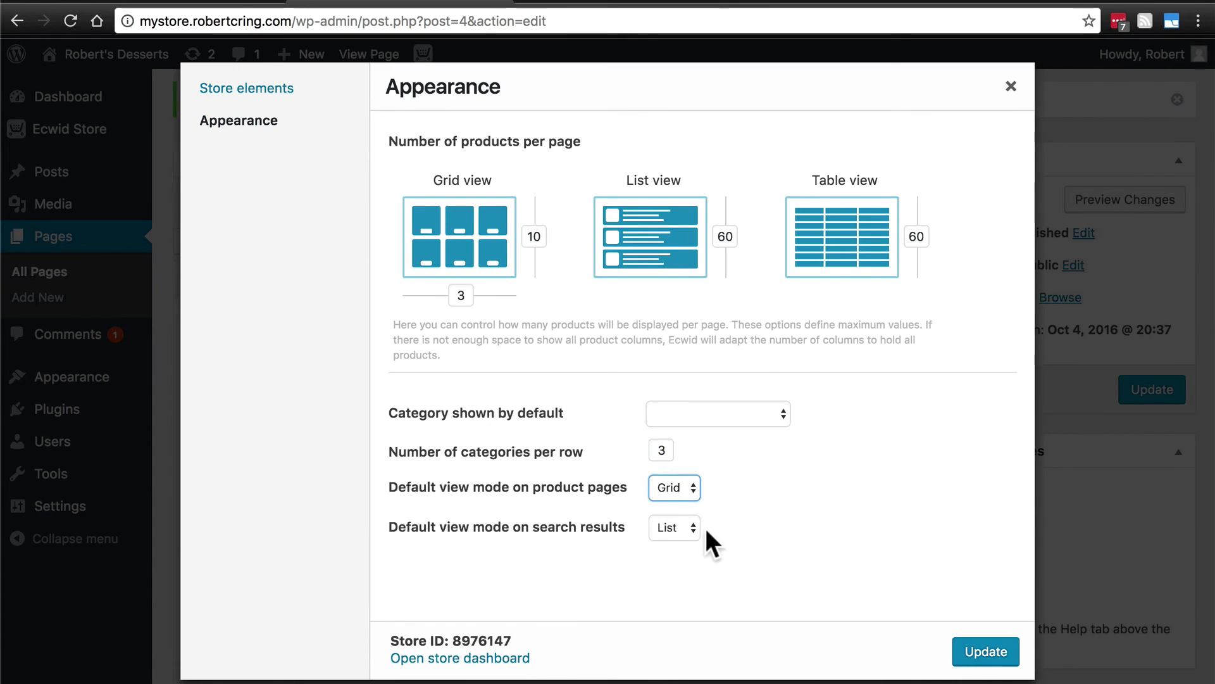
click(985, 652)
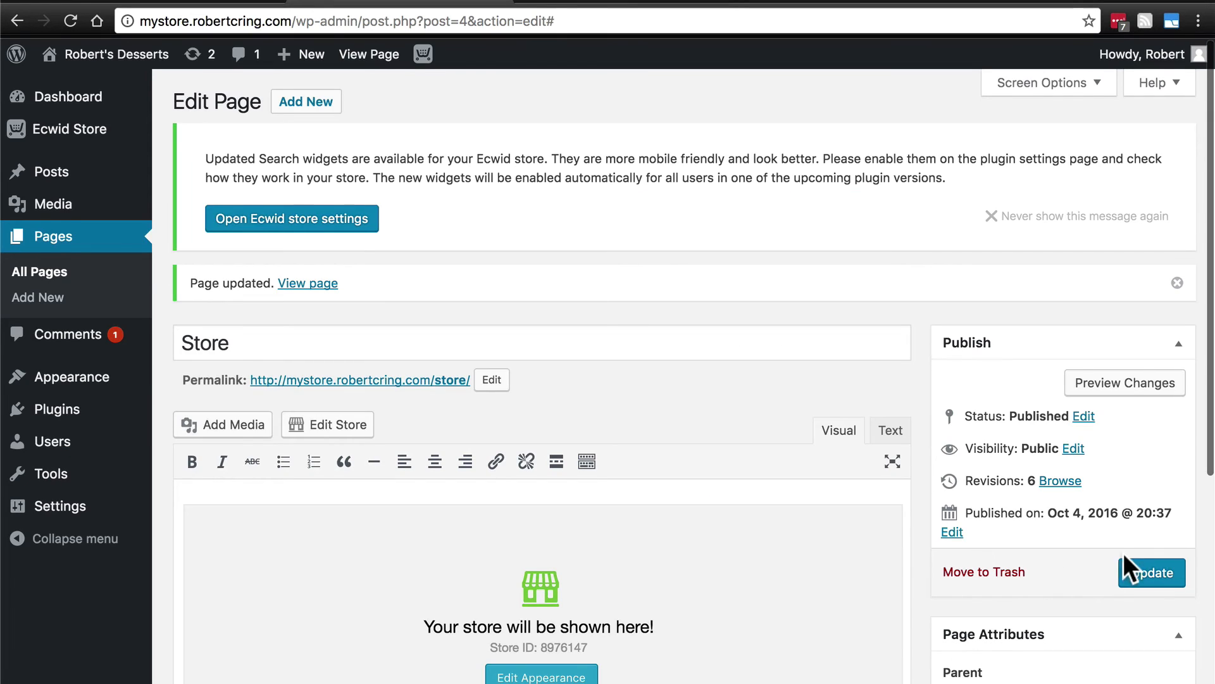
click(1132, 572)
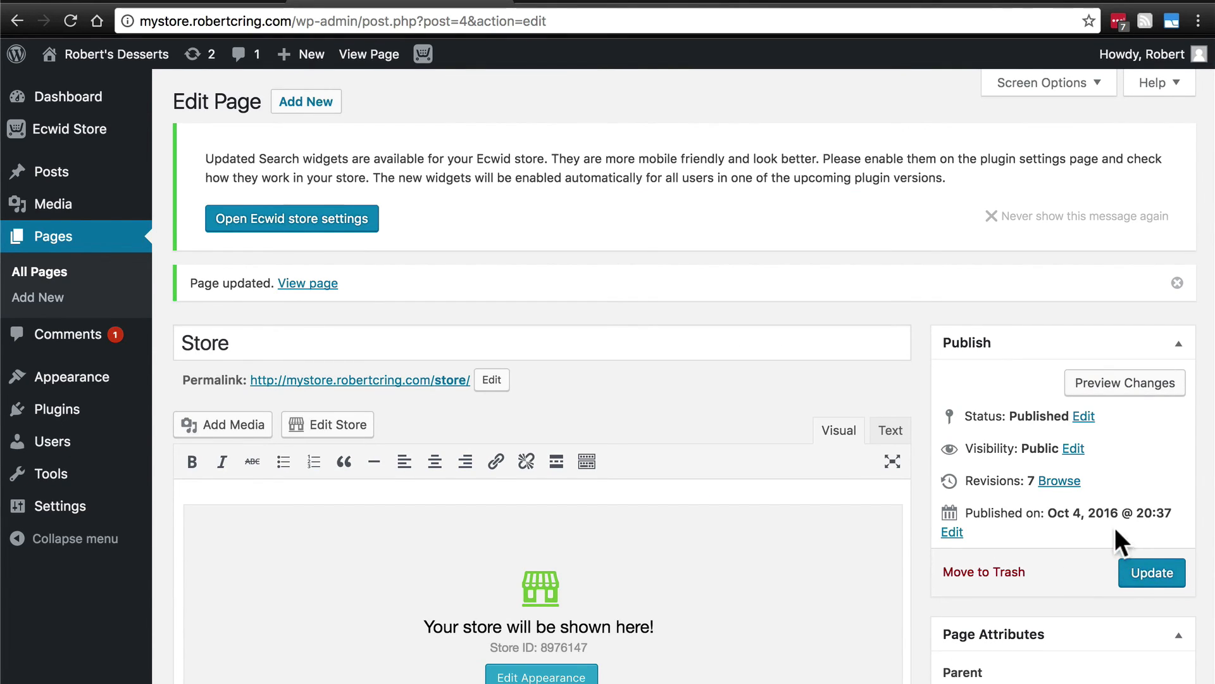
- Open the site's navigation menu editor and review the settings of the Store item in Menu 1
mouse_move(68, 386)
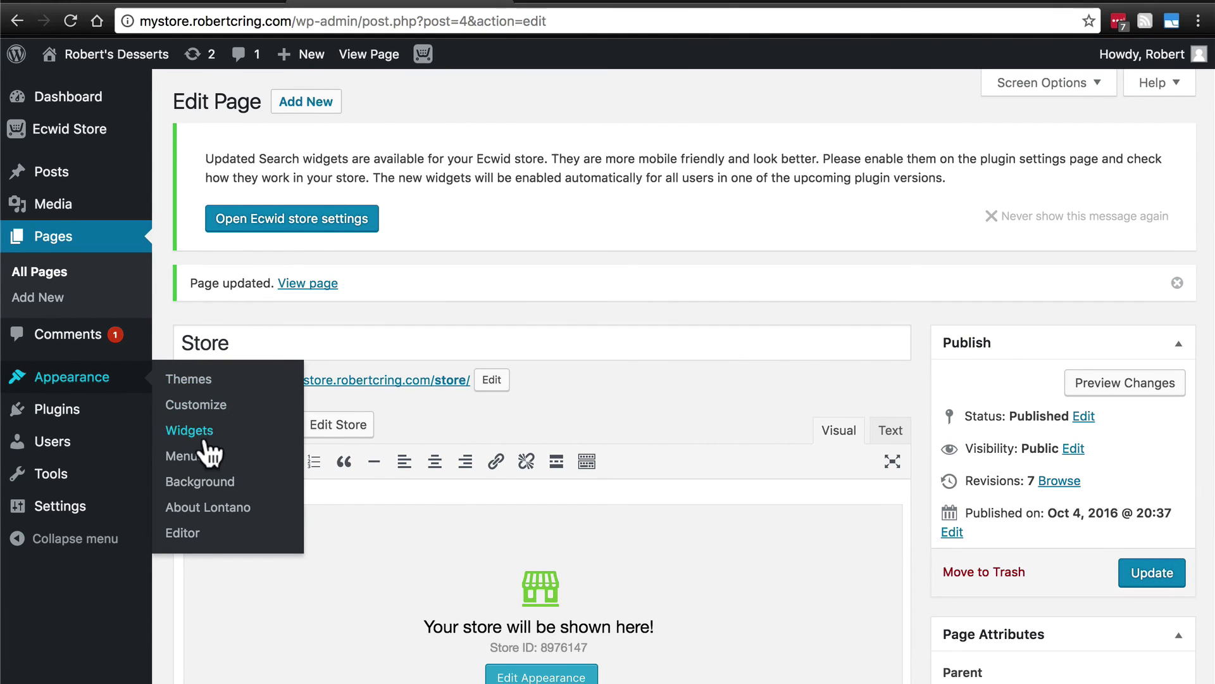
click(184, 460)
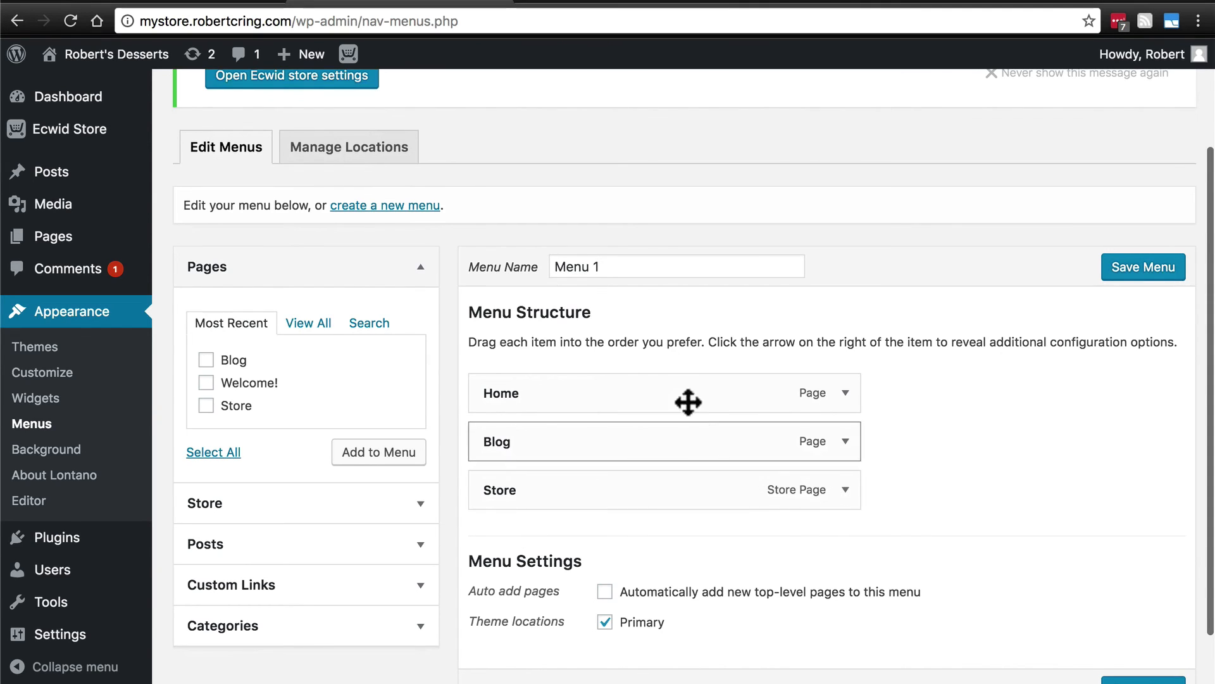
click(845, 489)
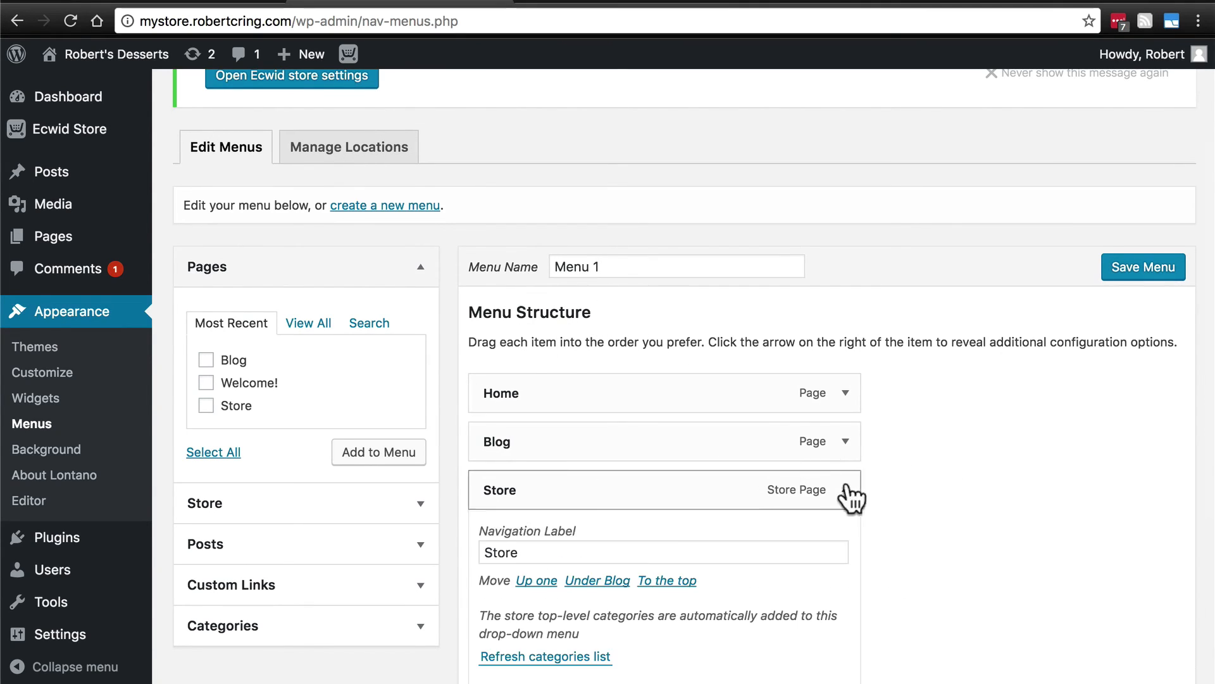
scroll(652, 519, down, 3)
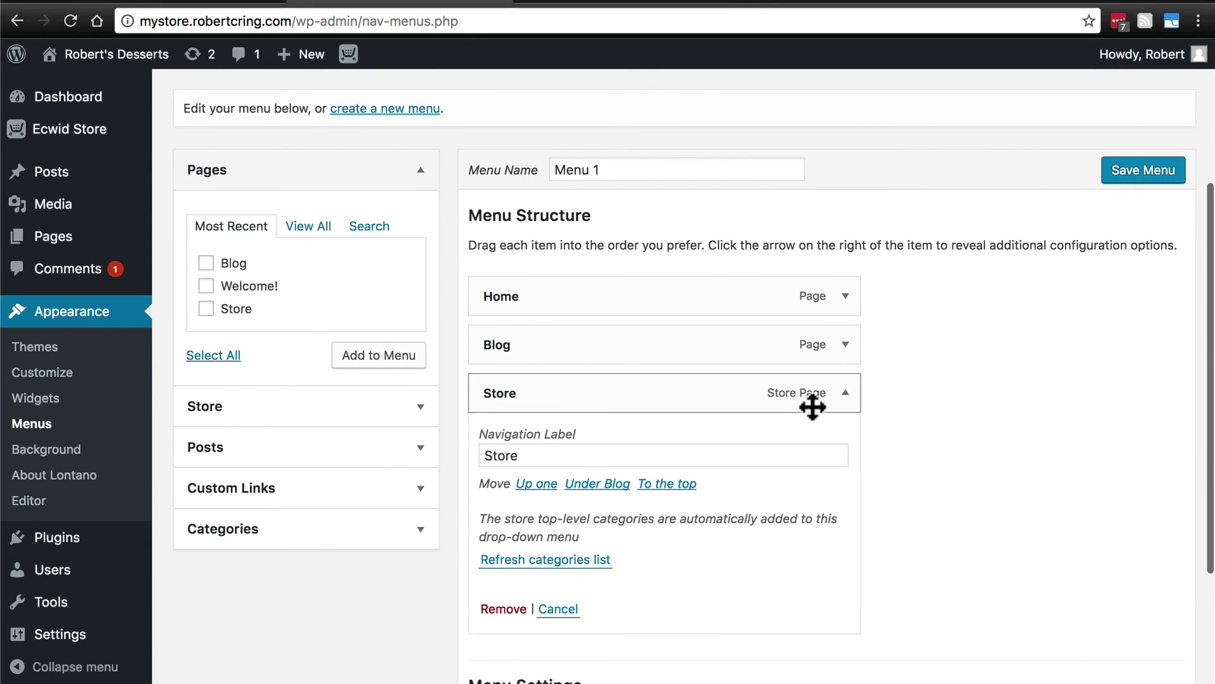
click(846, 392)
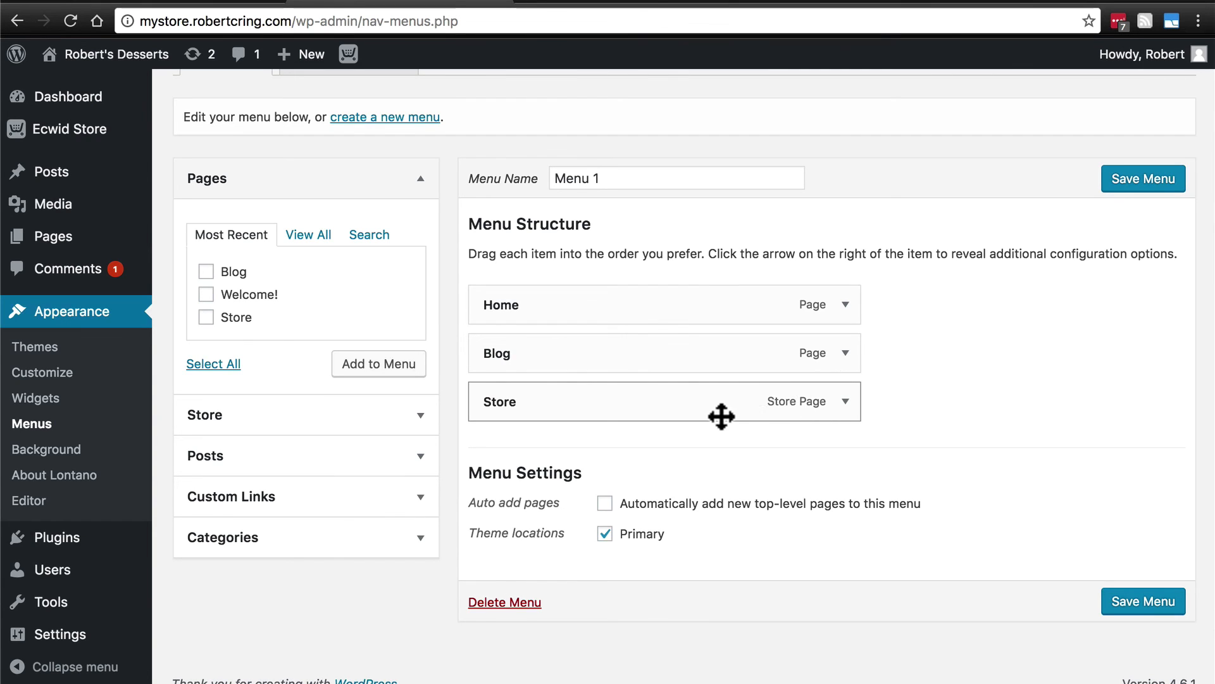
- Move the Store item between Home and Blog in Menu 1 and save the menu
drag(719, 401, 617, 404)
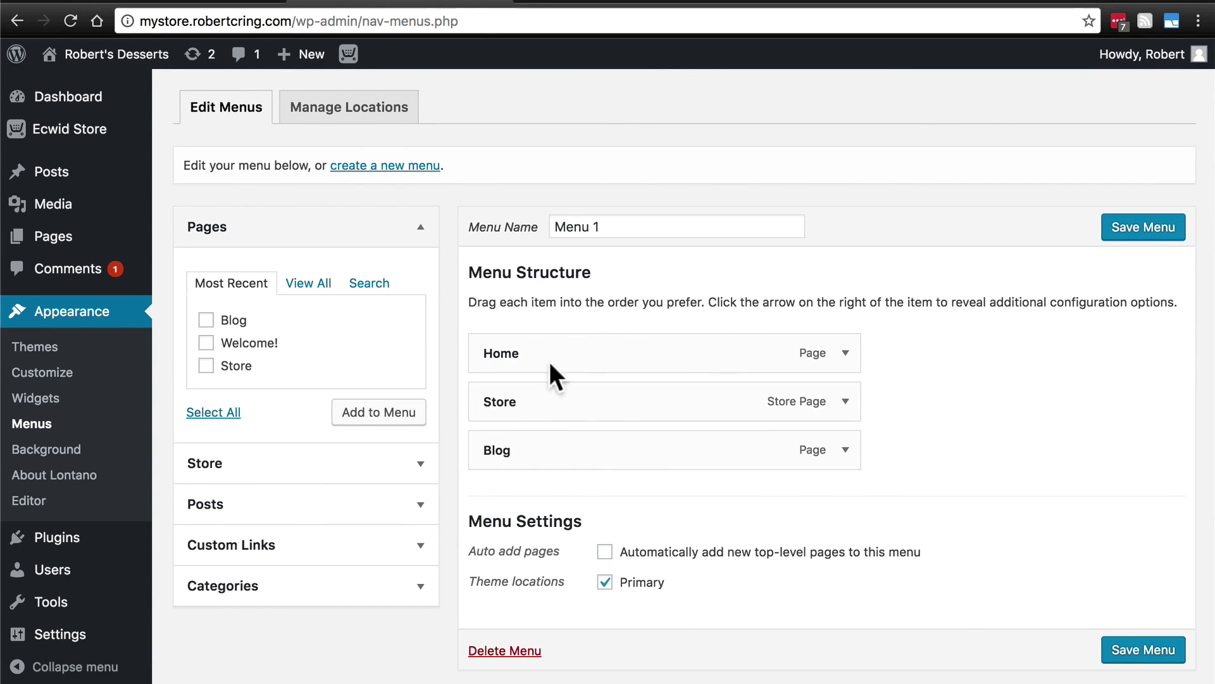
click(1151, 230)
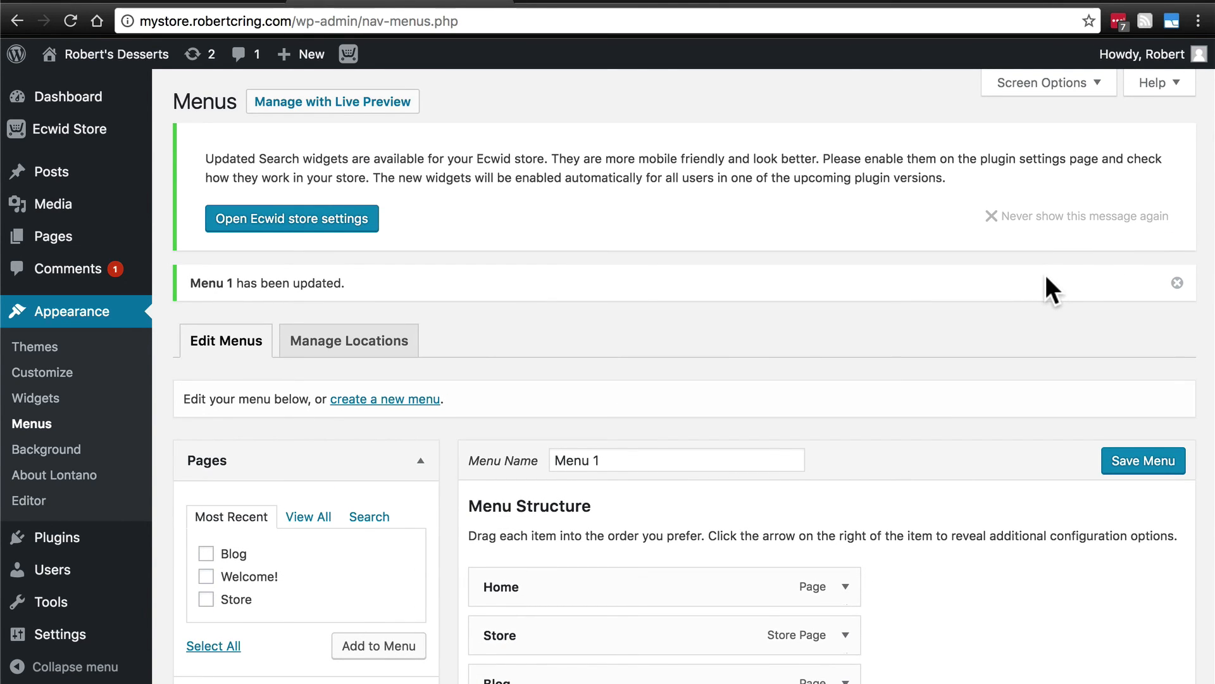
scroll(1045, 274, down, 3)
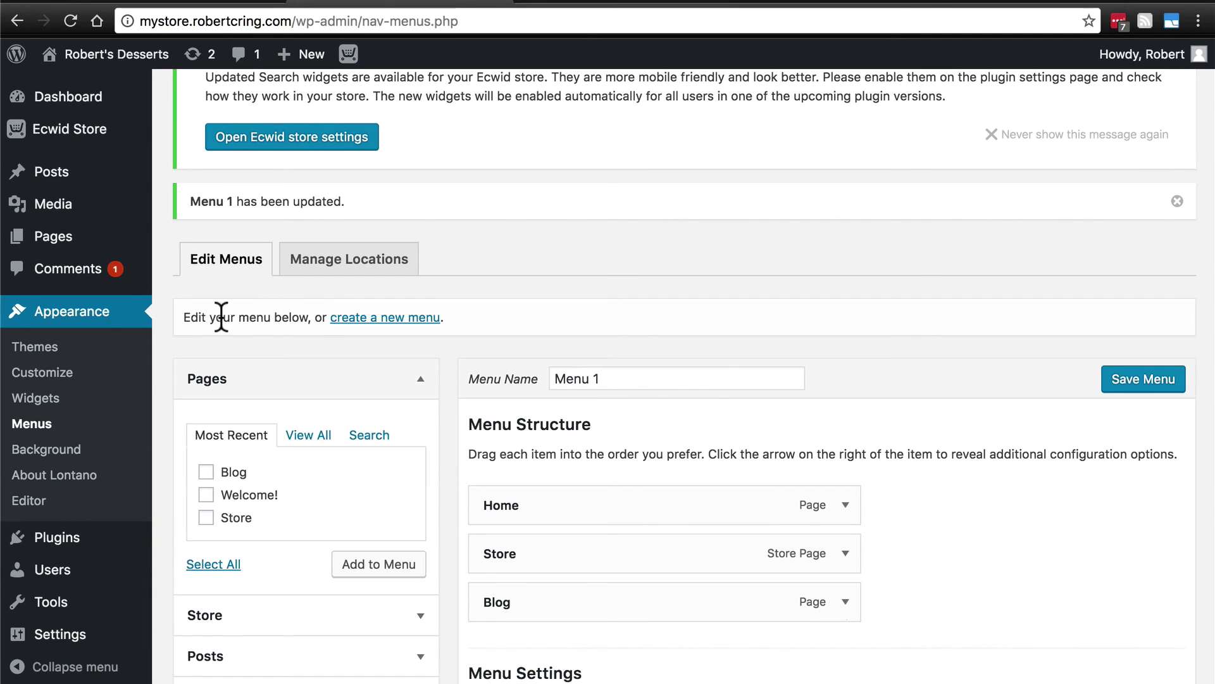
- Set the site's static front page to Store in the theme customizer and publish the change
click(45, 375)
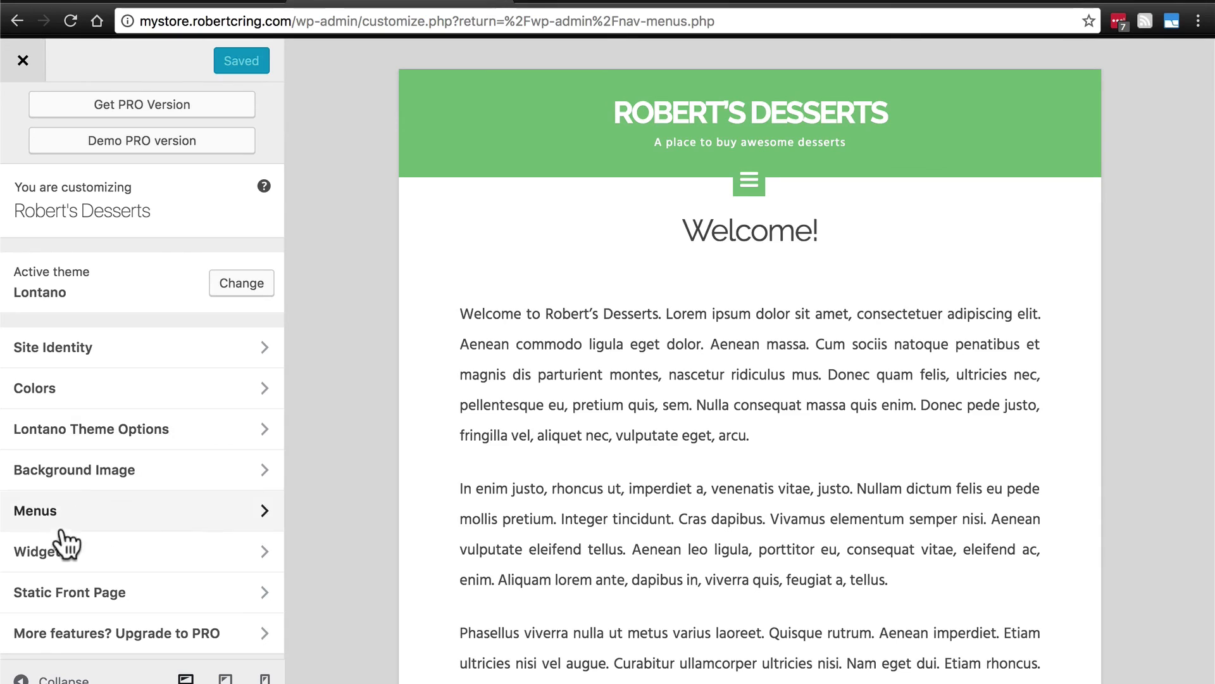
click(92, 593)
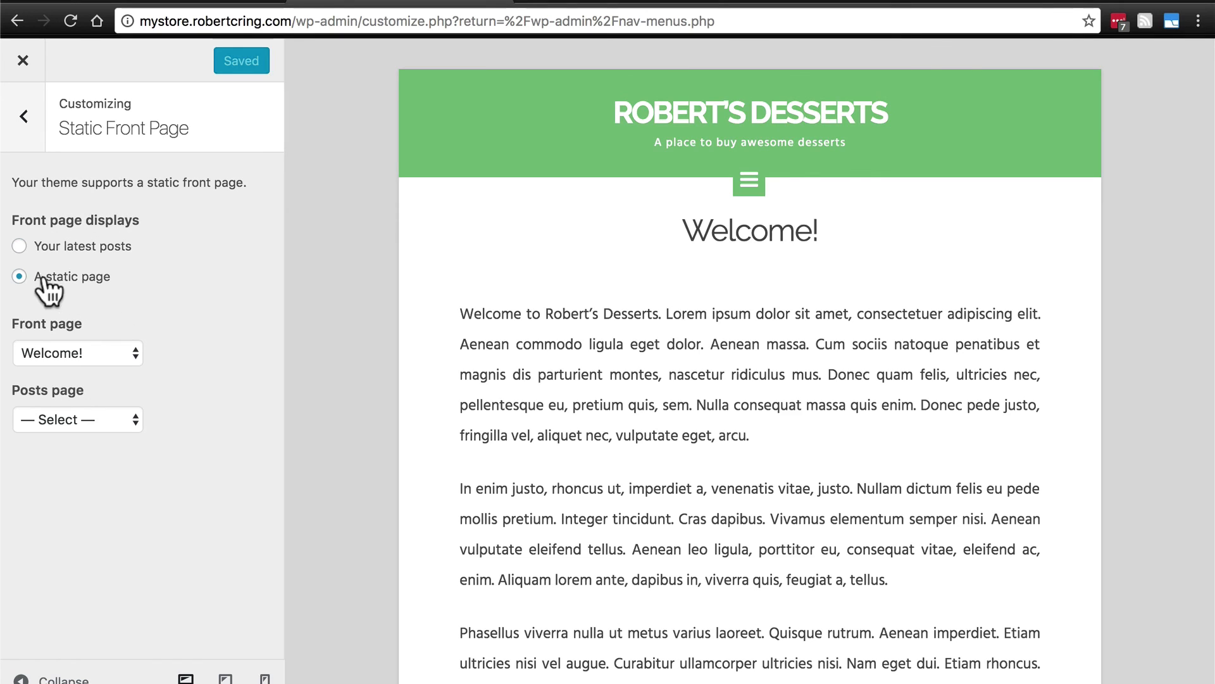
click(124, 352)
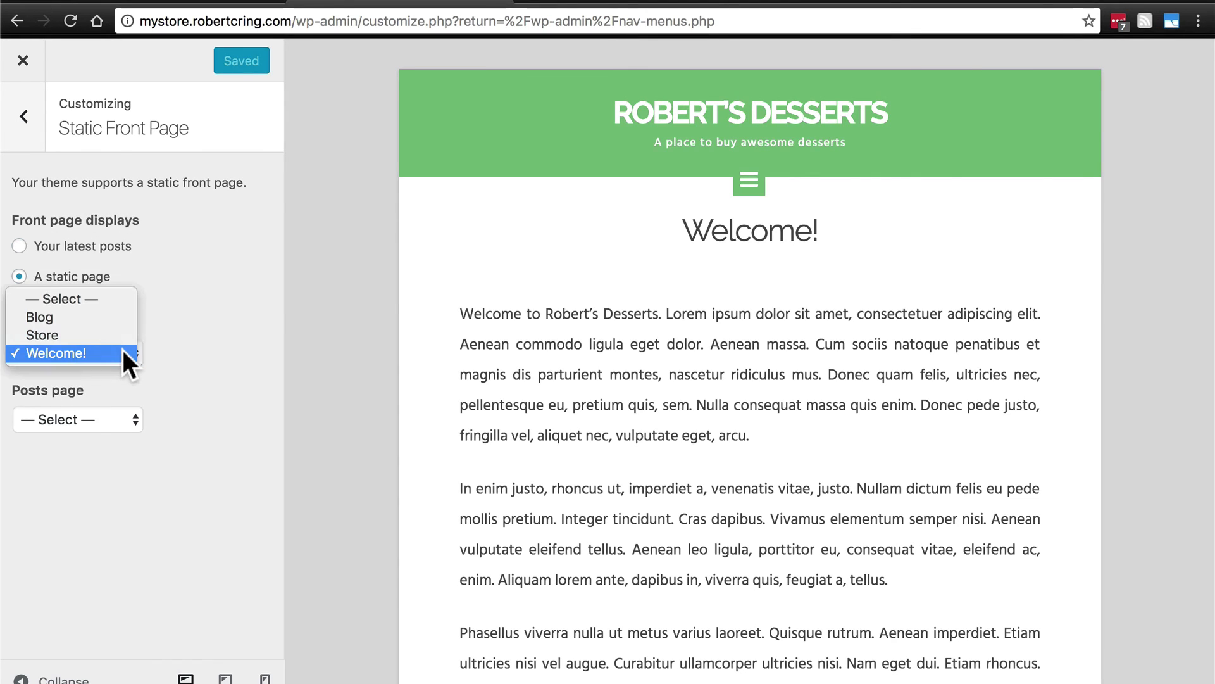
click(122, 352)
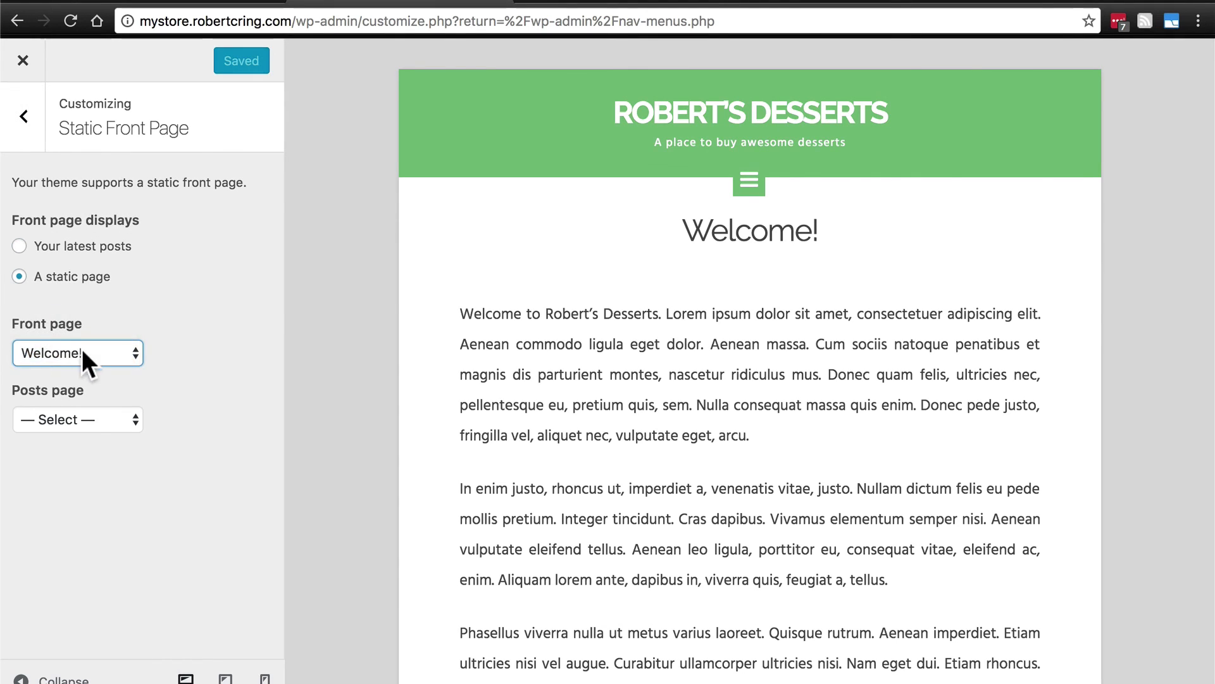
click(83, 352)
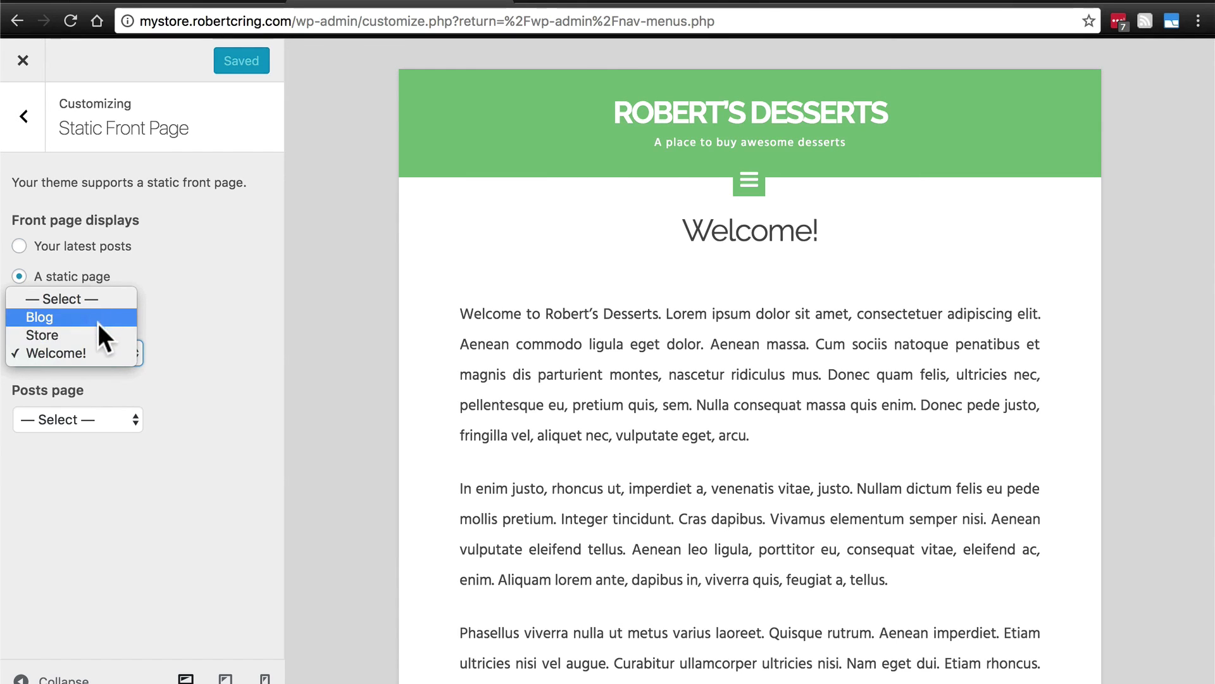
click(48, 335)
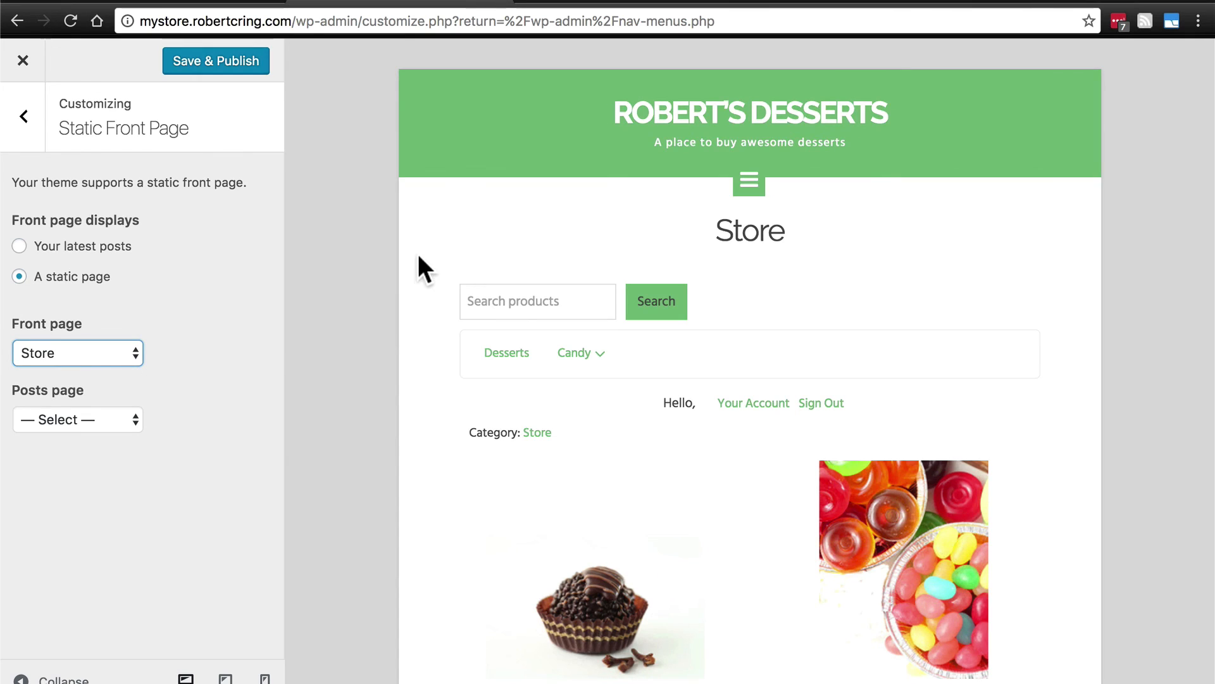
scroll(417, 253, down, 3)
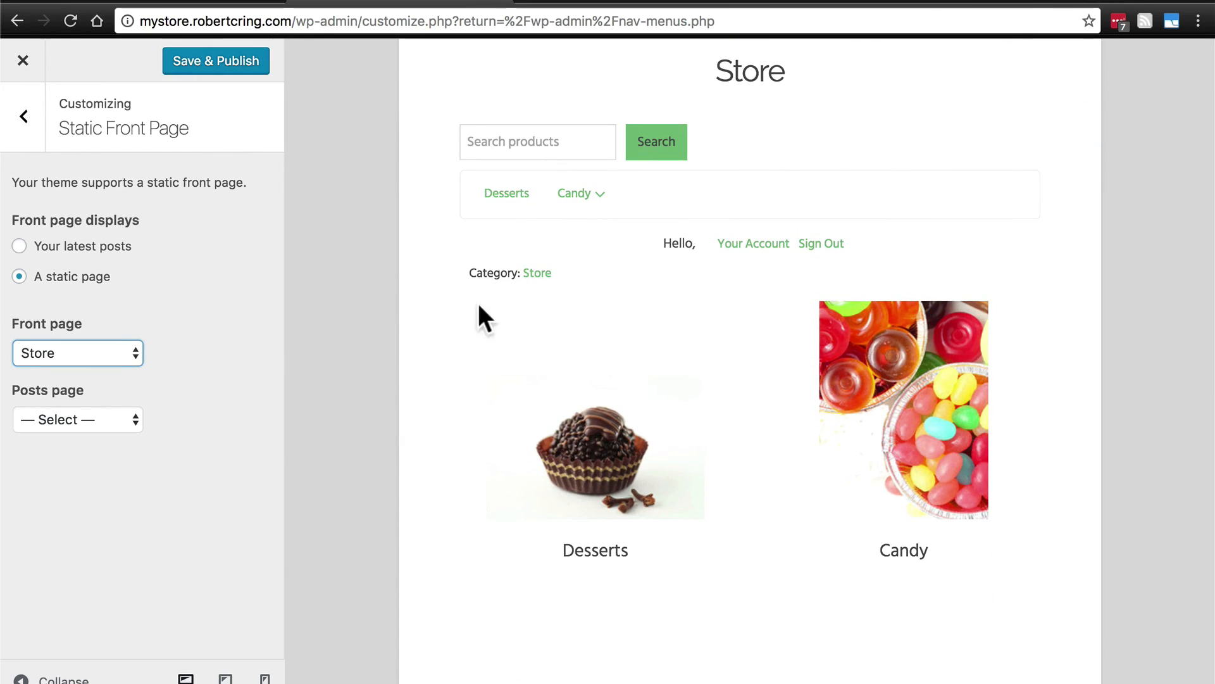
scroll(437, 255, down, 5)
scroll(437, 255, up, 8)
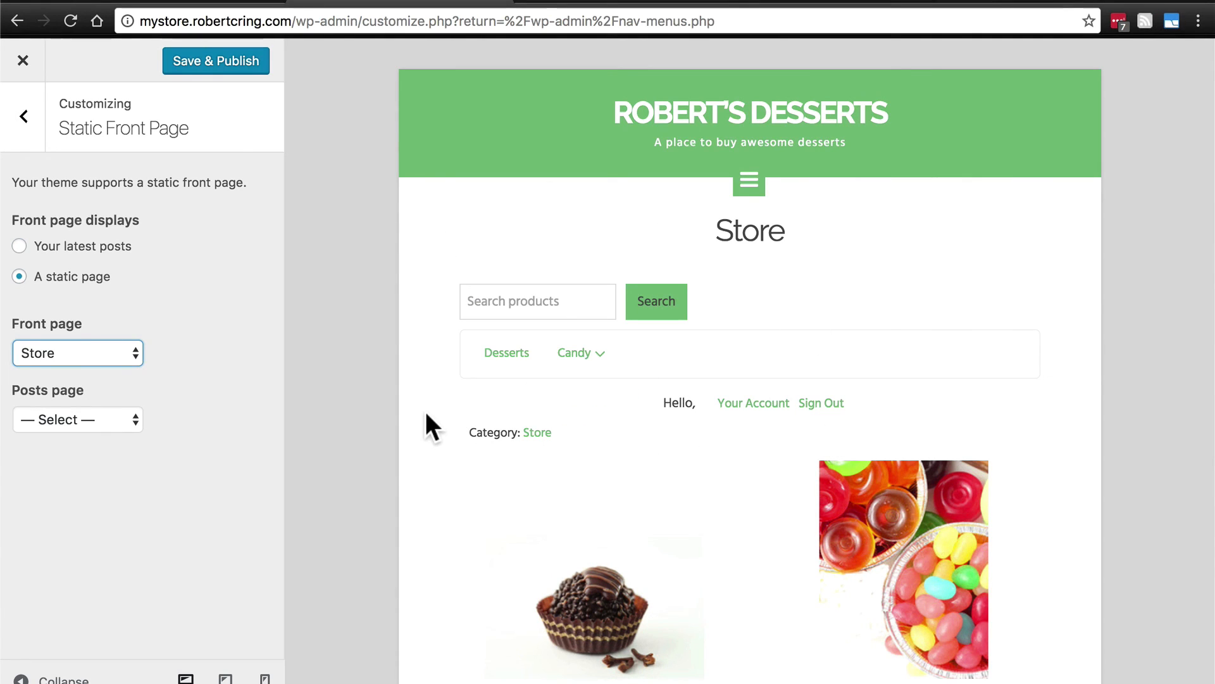
click(223, 58)
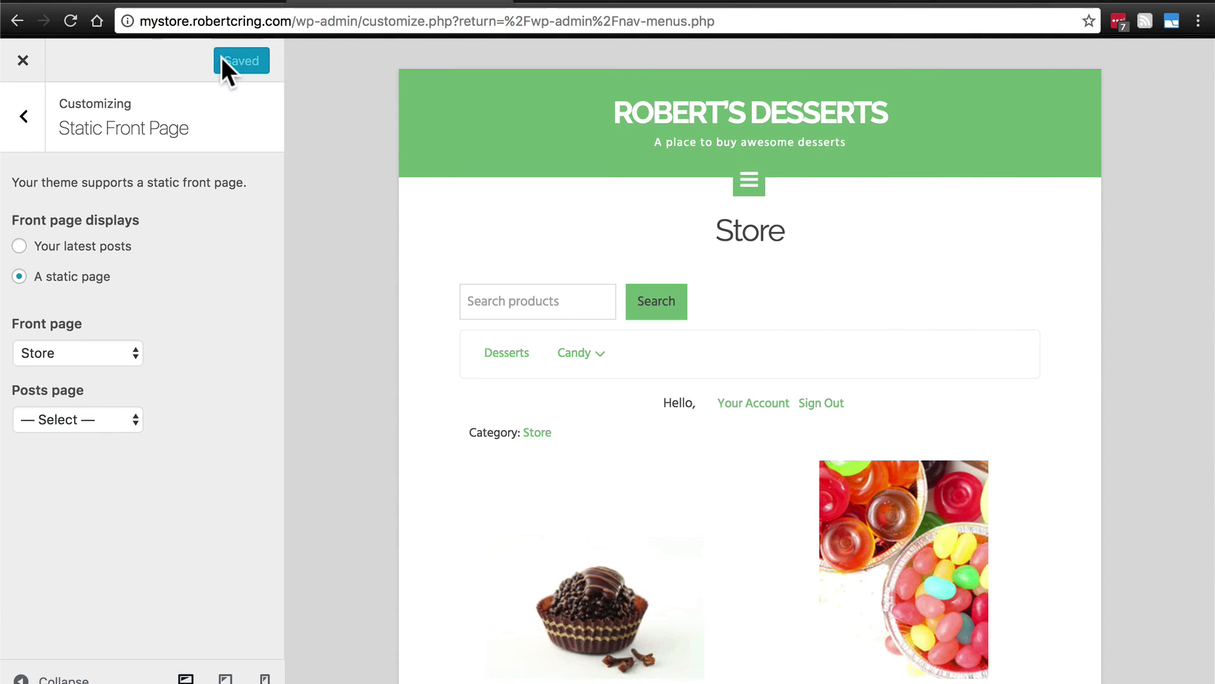
- Load the live site's root address and check the front page's content and the Store entry's category submenu
click(296, 24)
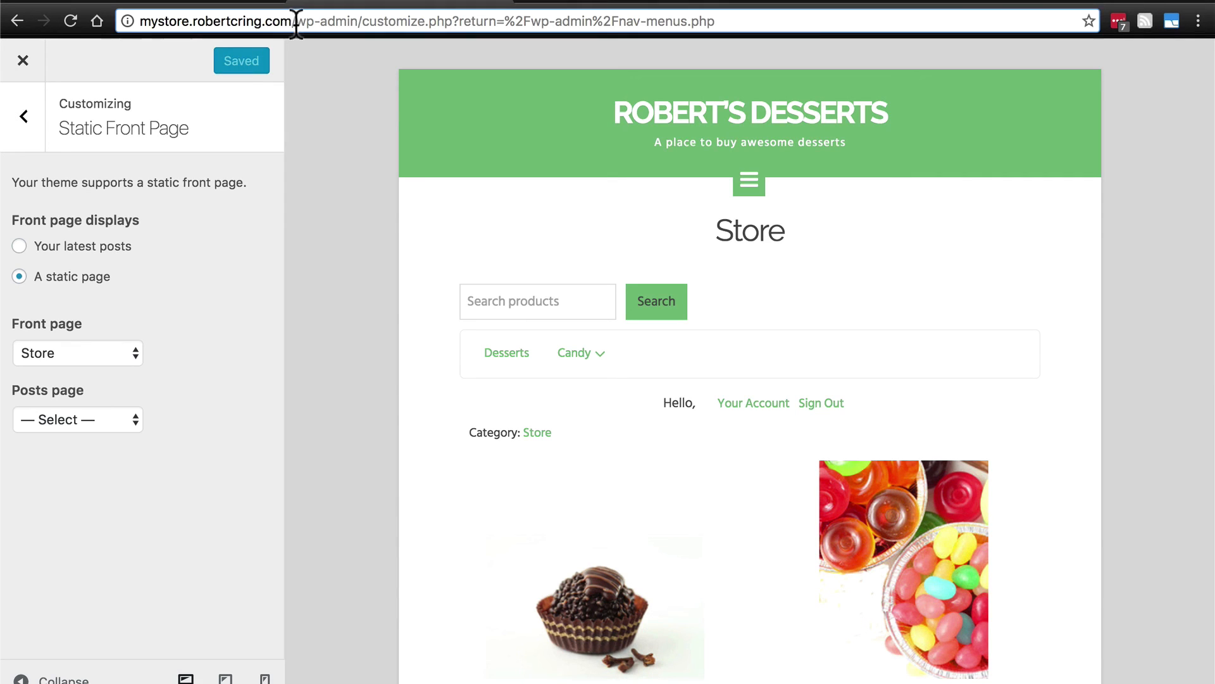
key(shift+End)
key(BackSpace)
key(Return)
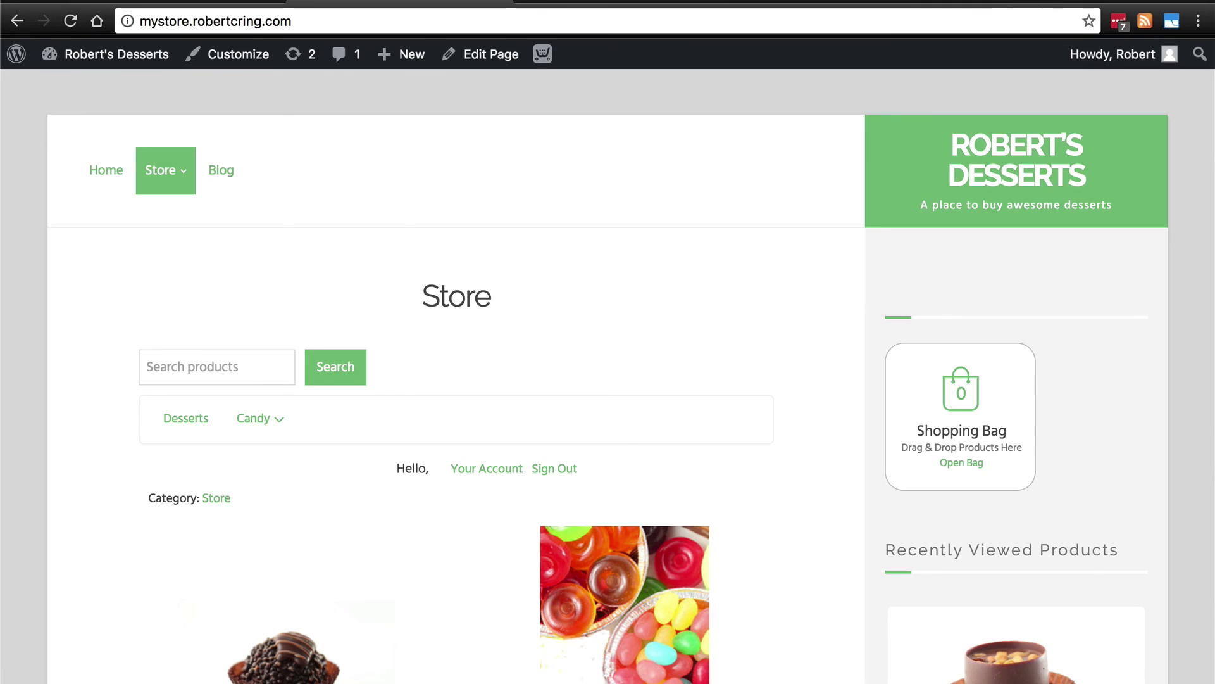
mouse_move(166, 177)
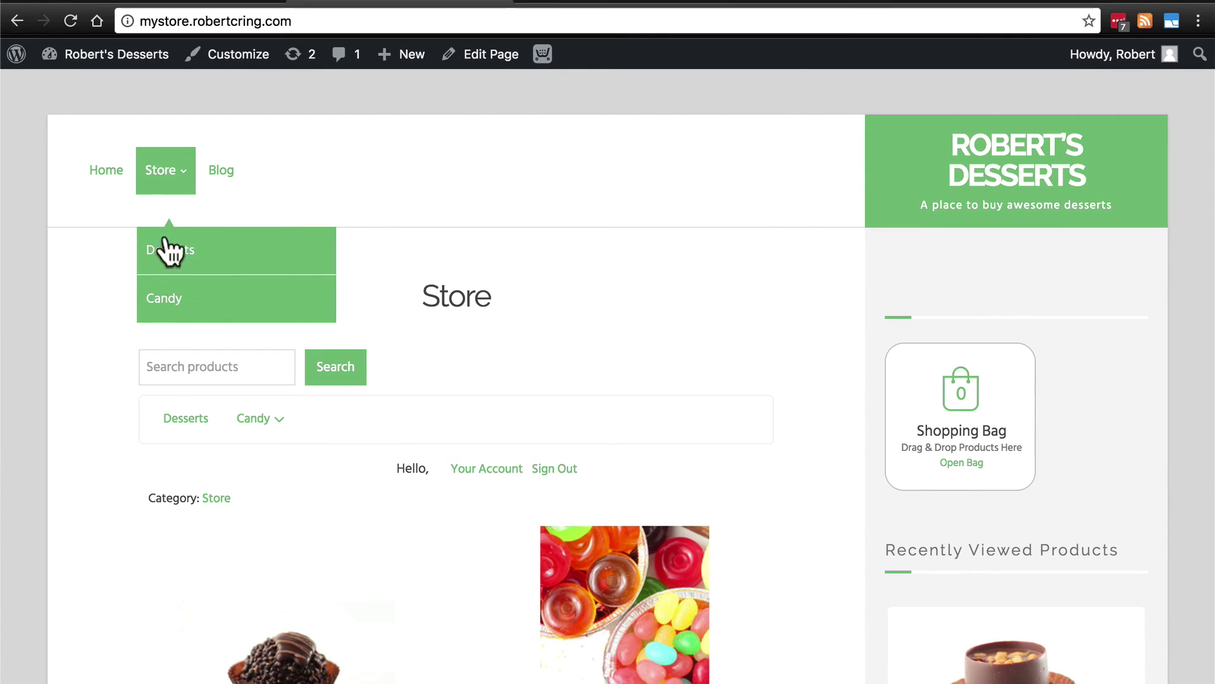
scroll(69, 293, down, 3)
scroll(65, 282, up, 3)
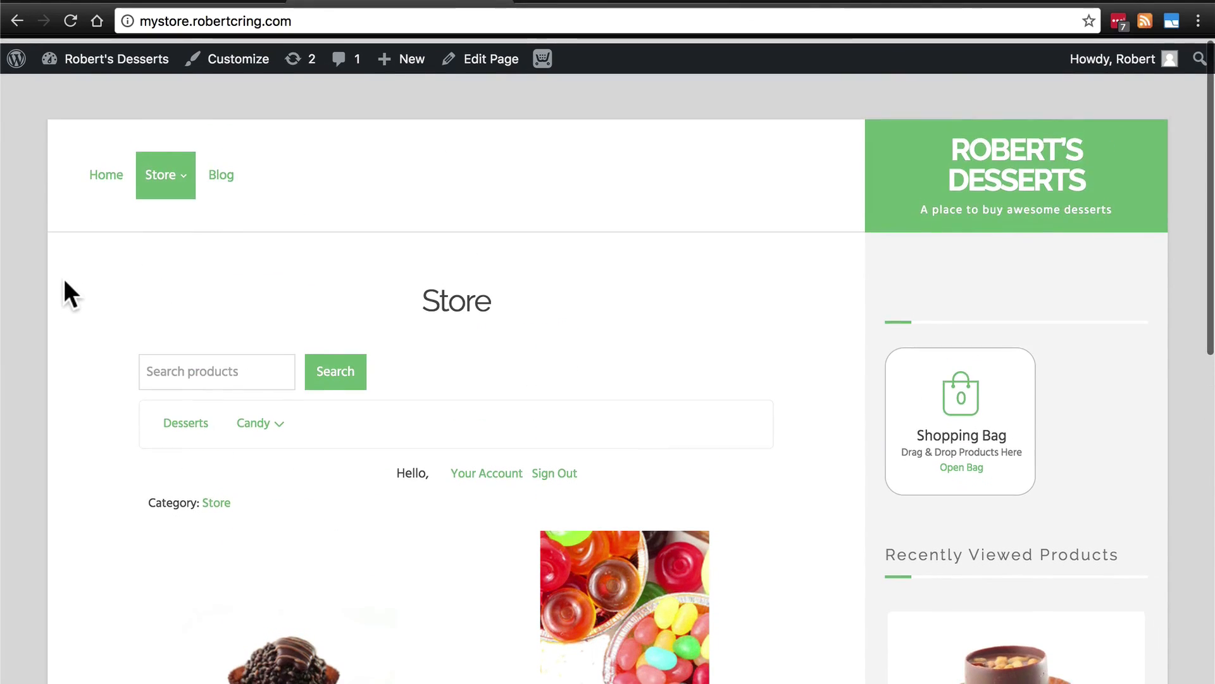
scroll(66, 282, down, 3)
scroll(65, 282, up, 3)
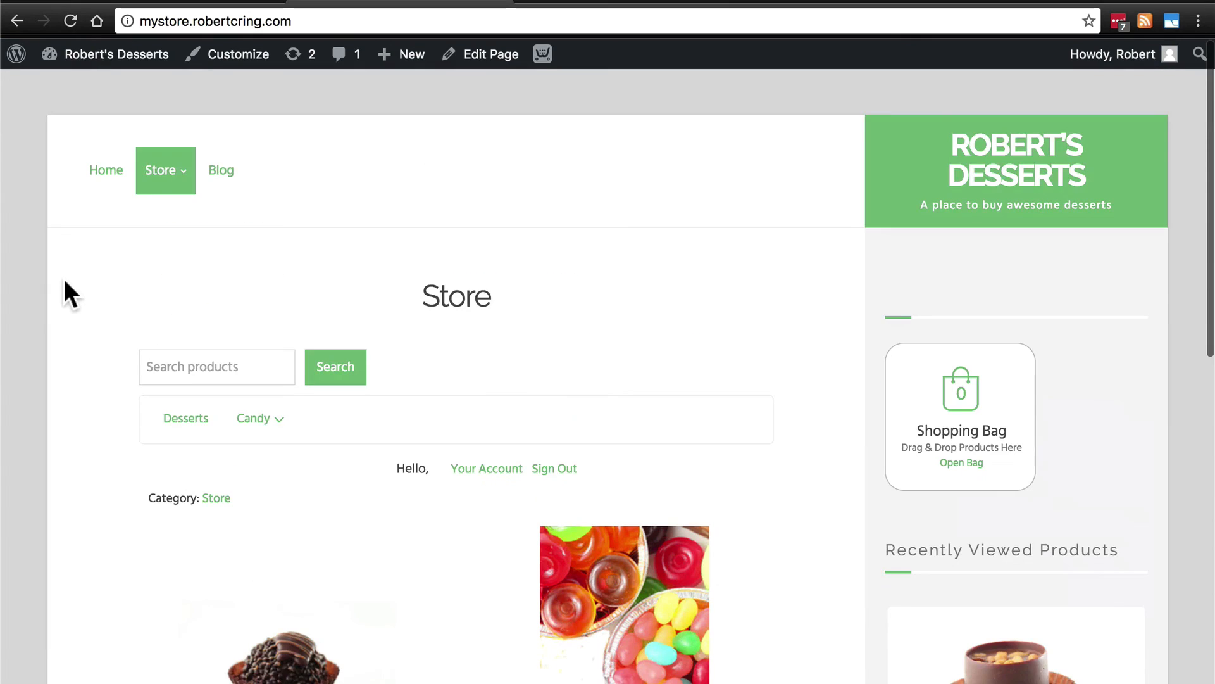